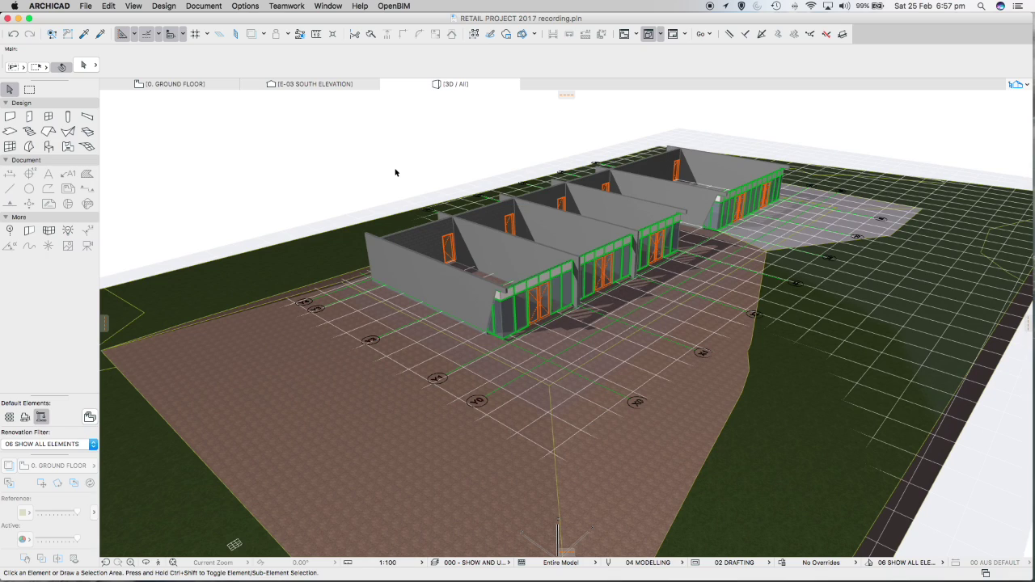
mouse_move(589, 244)
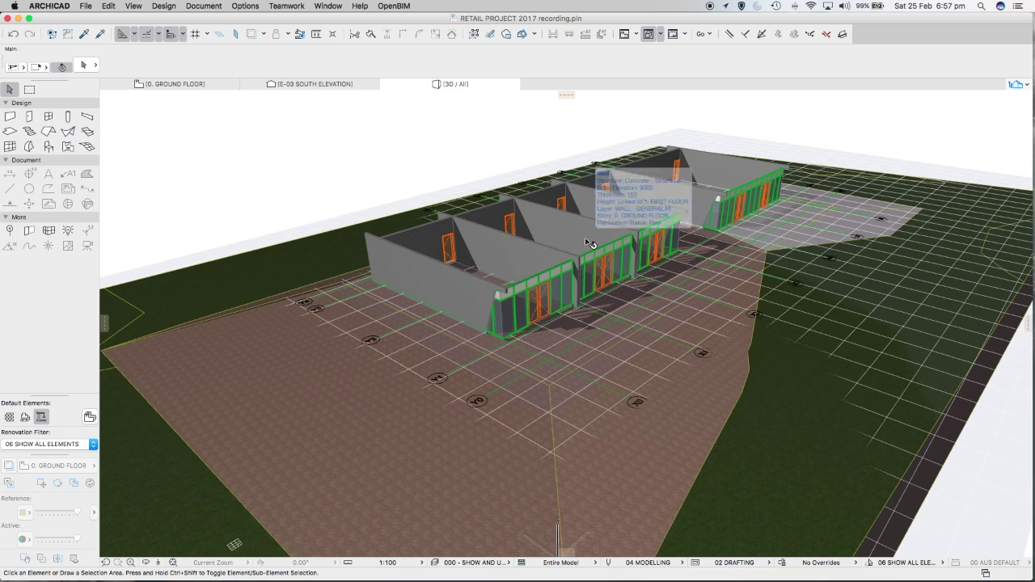
scroll(590, 243, down, 3)
scroll(587, 241, up, 3)
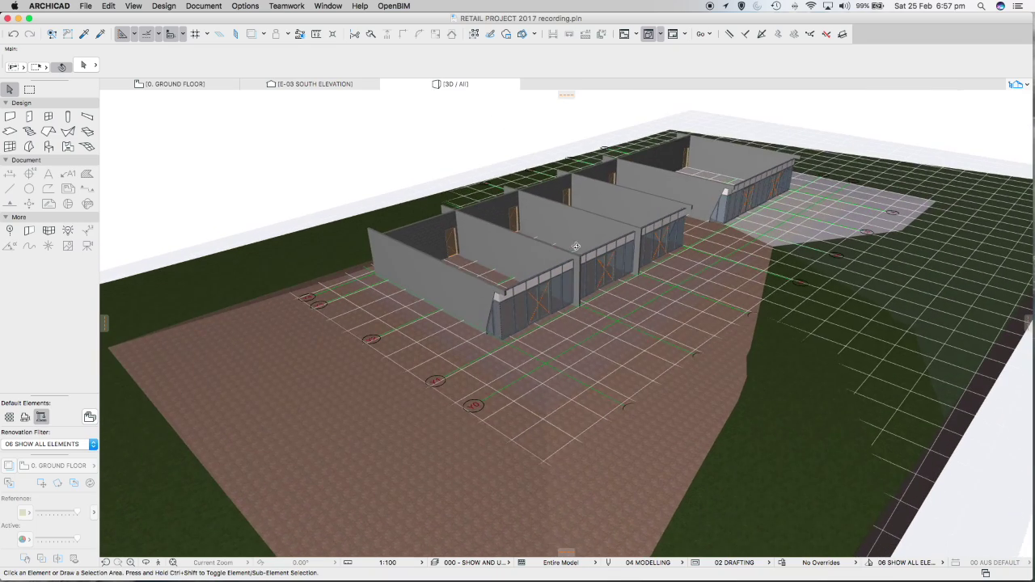
scroll(587, 241, down, 3)
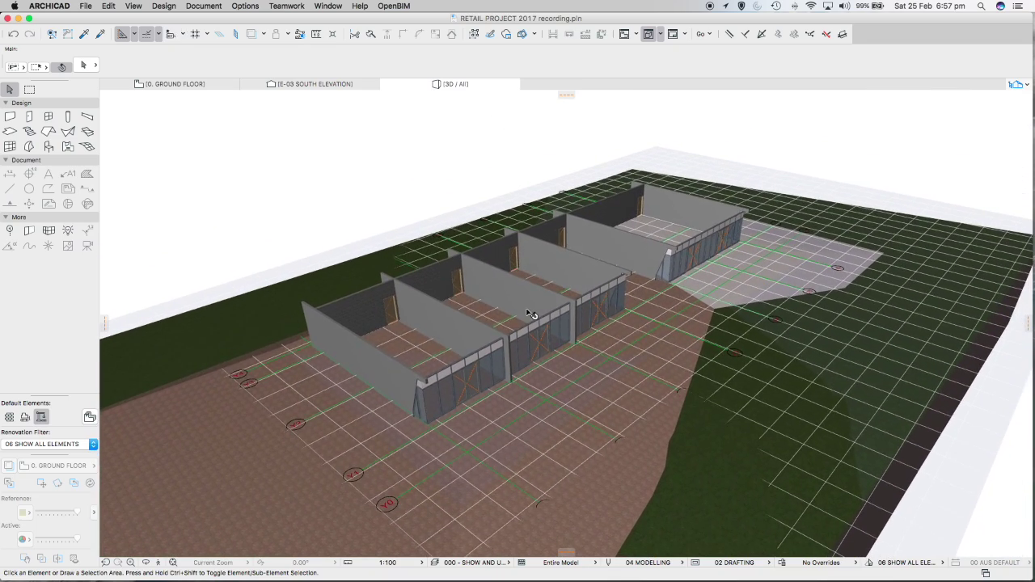
scroll(529, 314, up, 5)
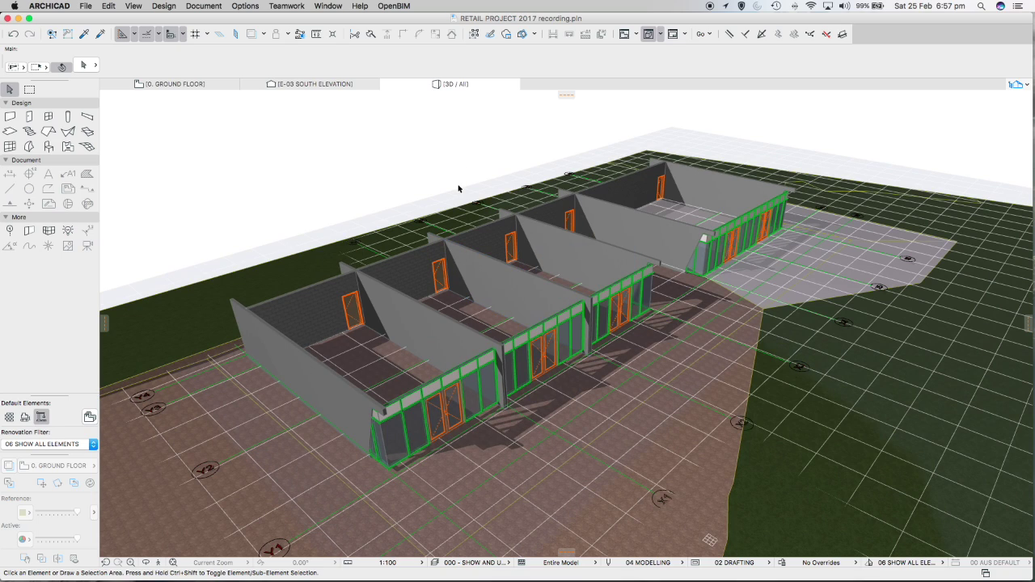
Open the composite structure settings and display the composite FS02: 150mm Floor Struct Conc + Timber Floor Finish.
mouse_move(514, 315)
click(244, 6)
mouse_move(255, 20)
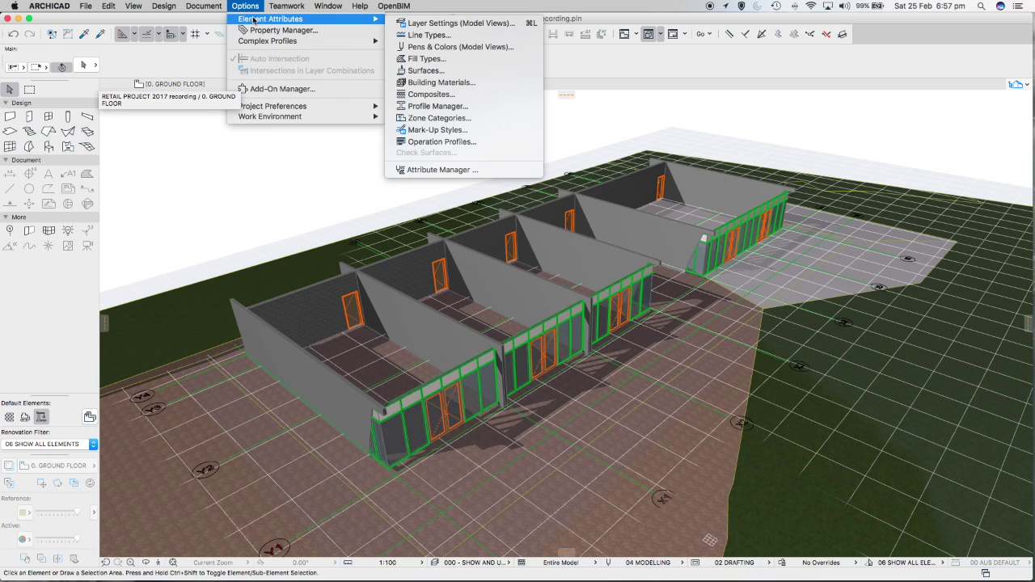
click(432, 95)
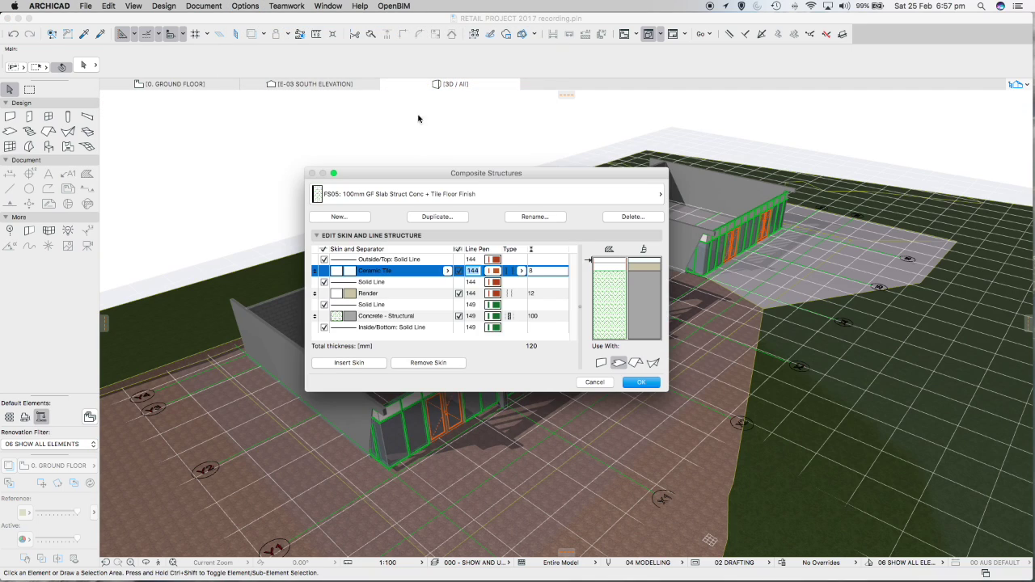
click(420, 195)
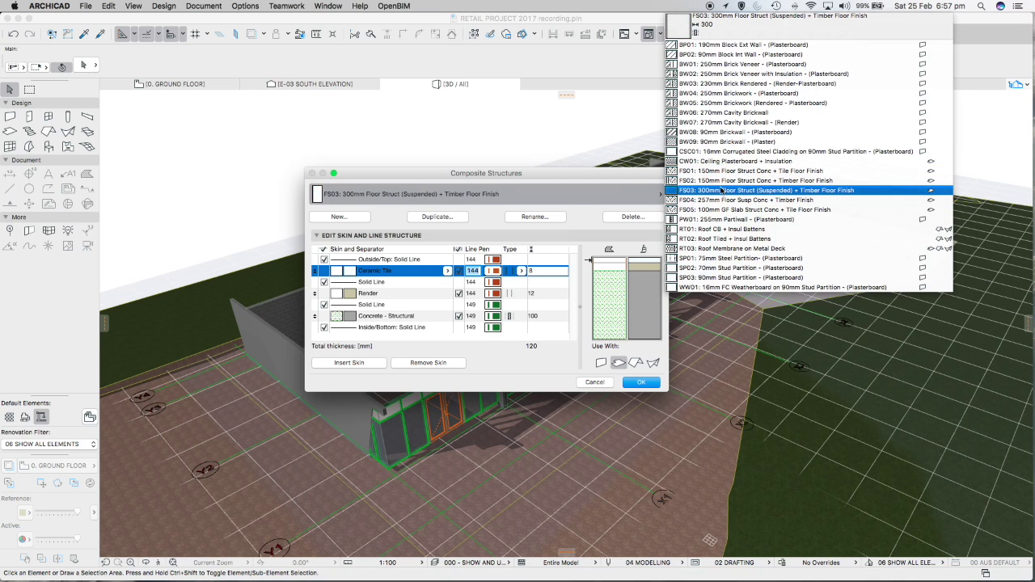
click(716, 181)
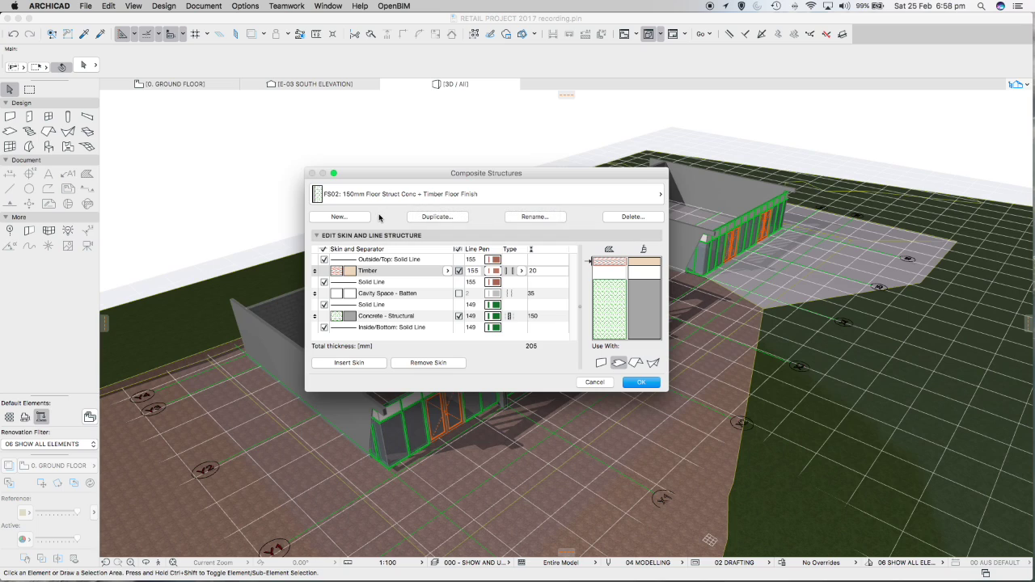
click(342, 217)
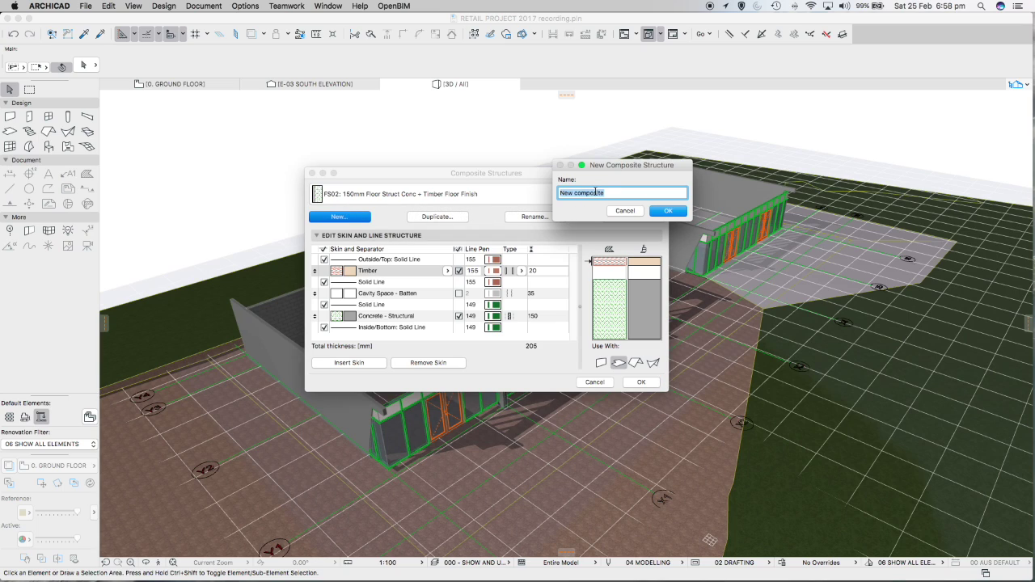
click(624, 211)
click(655, 195)
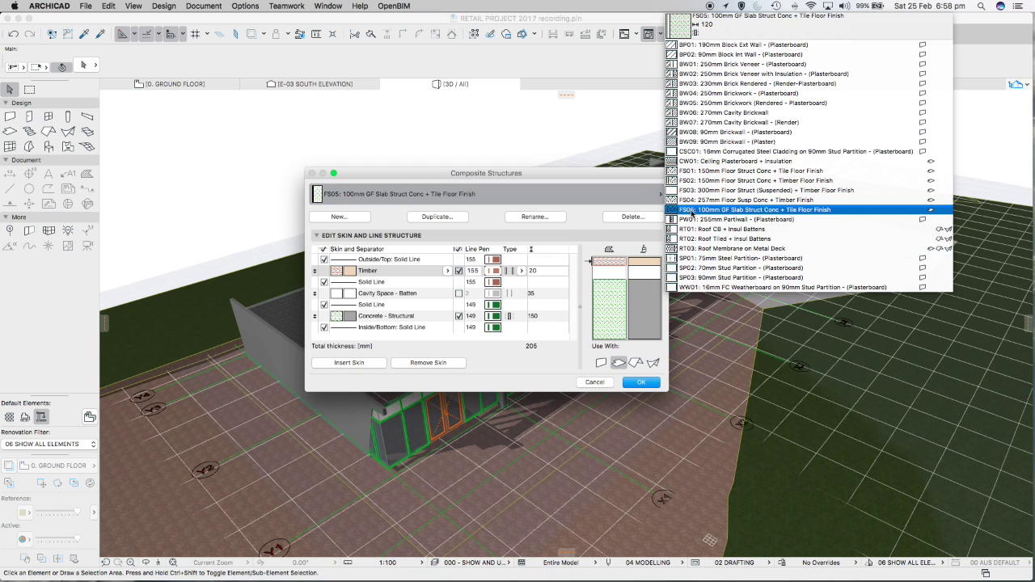
click(696, 181)
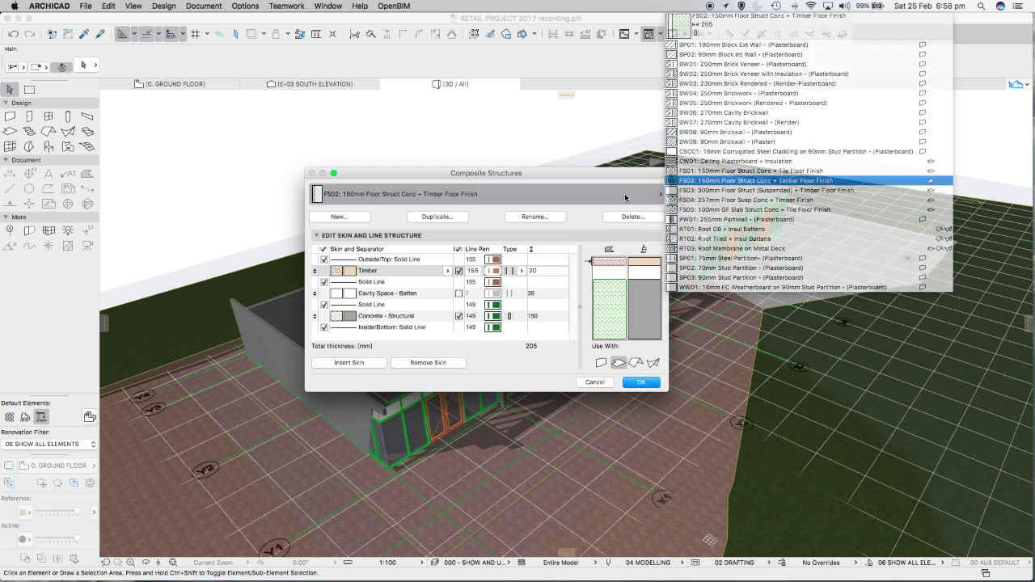
Create a new composite structure named "FS06: 150mm Floor Struct Conc".
click(340, 217)
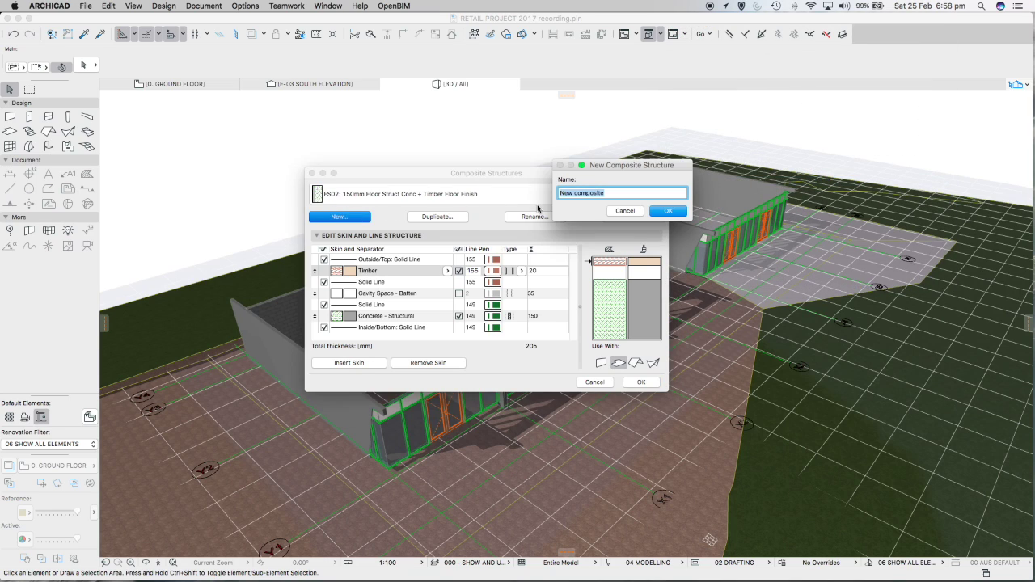
text(FS06: 150mm Floor Struct Conc)
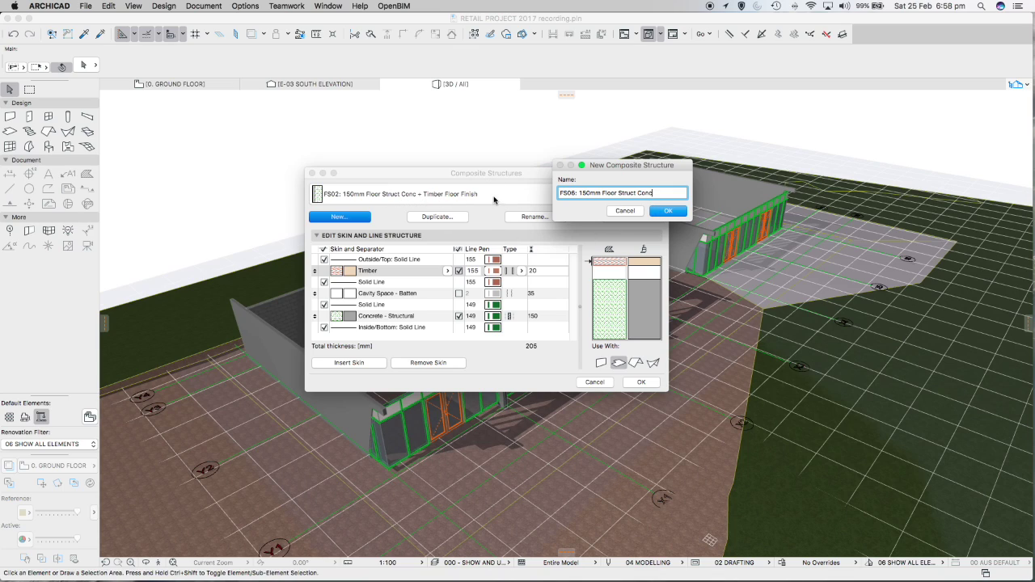
click(668, 211)
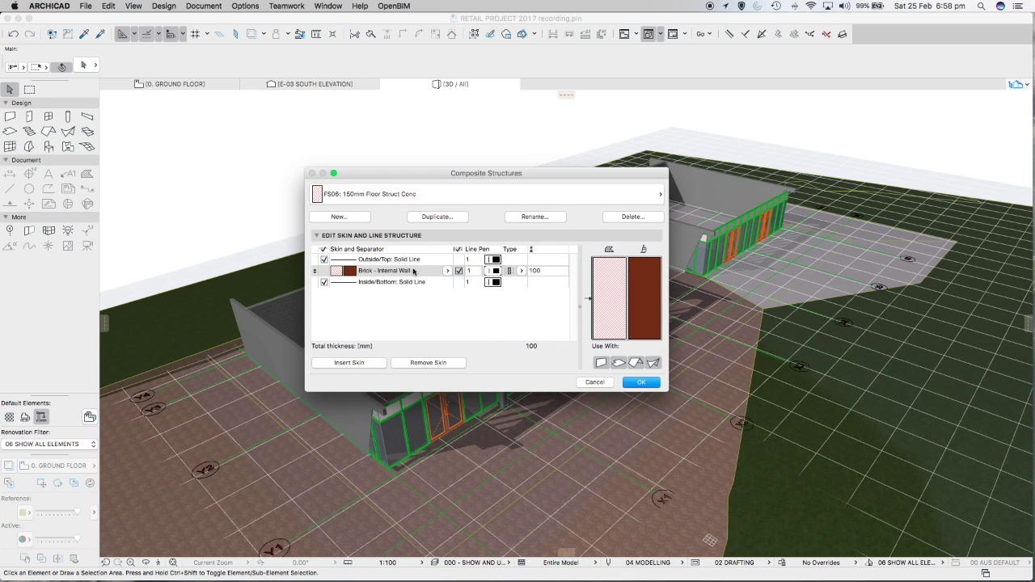
Set the FS06 composite's single skin to 150 mm thick with the building material Concrete - Structural.
click(548, 274)
text(1)
click(399, 272)
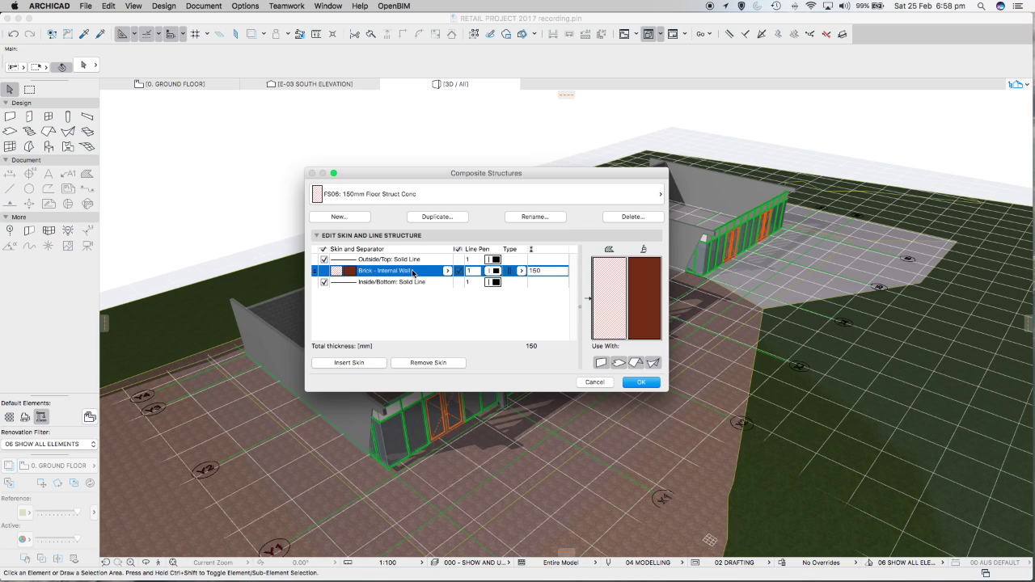
click(448, 271)
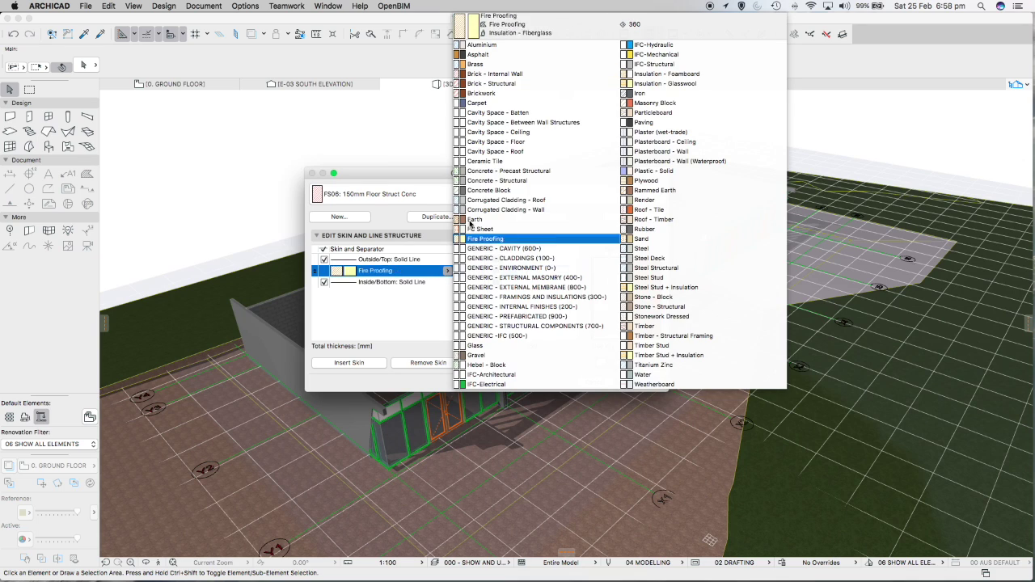
click(513, 181)
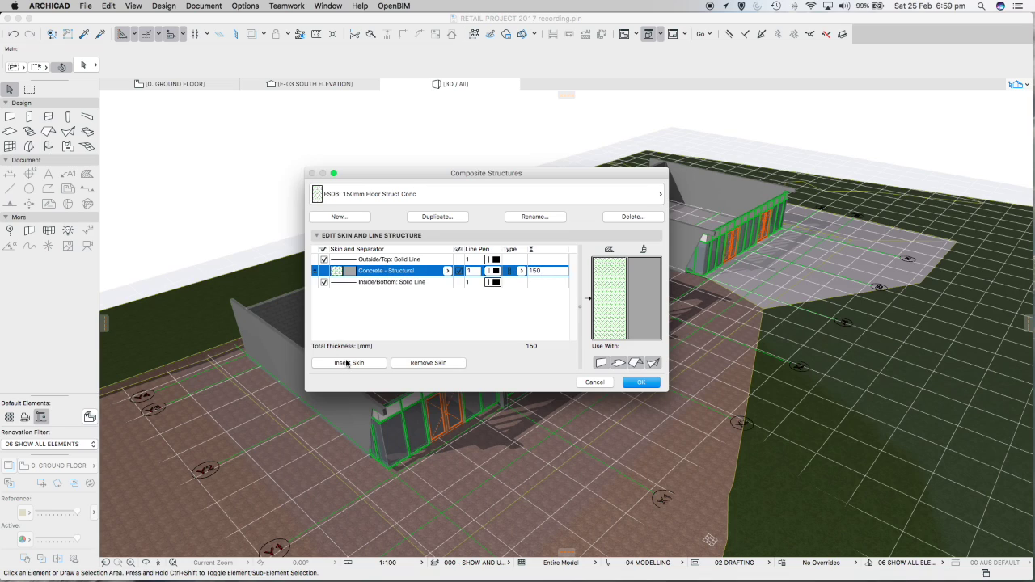
Insert a second skin into the FS06 composite and set the lower skin's thickness to 50 mm.
click(348, 363)
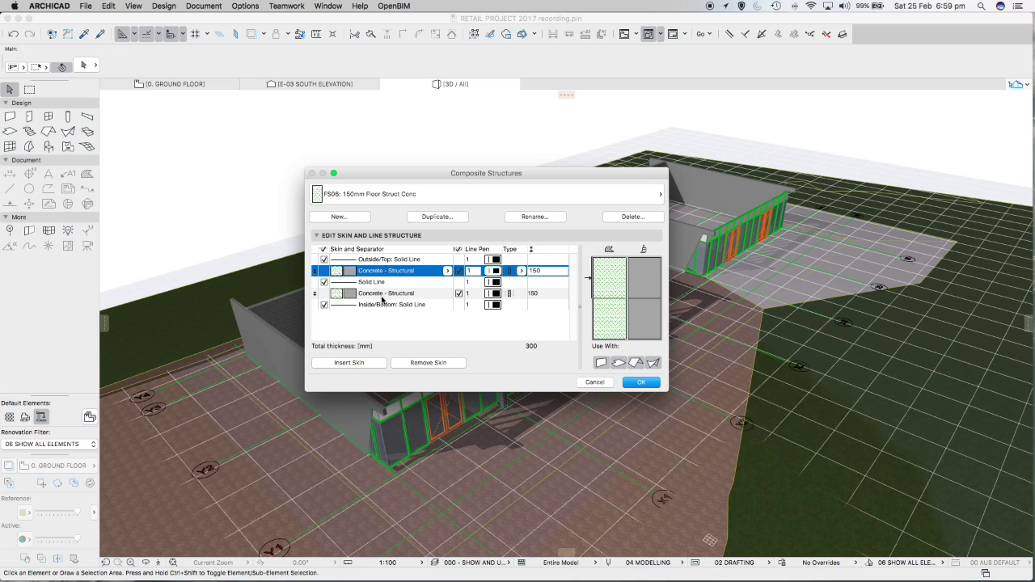
click(538, 292)
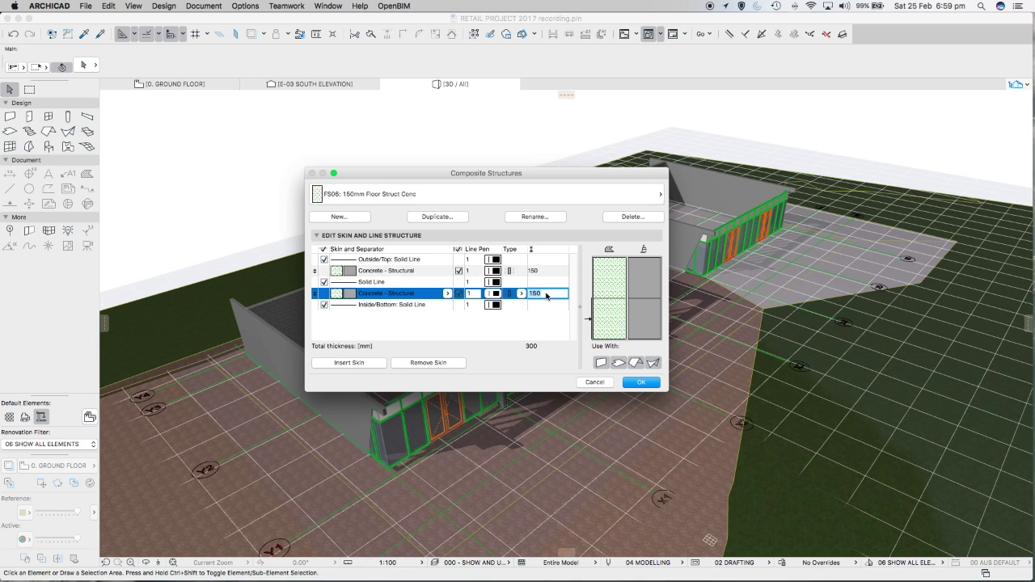
double_click(546, 293)
text(50)
click(393, 296)
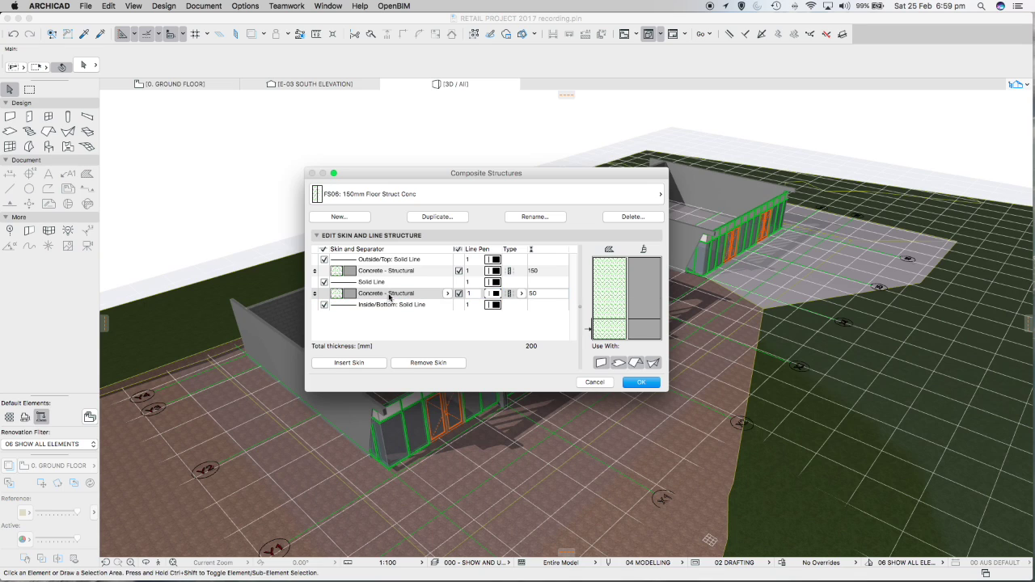
Assign the building material Sand to the lower skin and restrict the FS06 composite to slab use, accepting the changes.
click(385, 296)
click(447, 293)
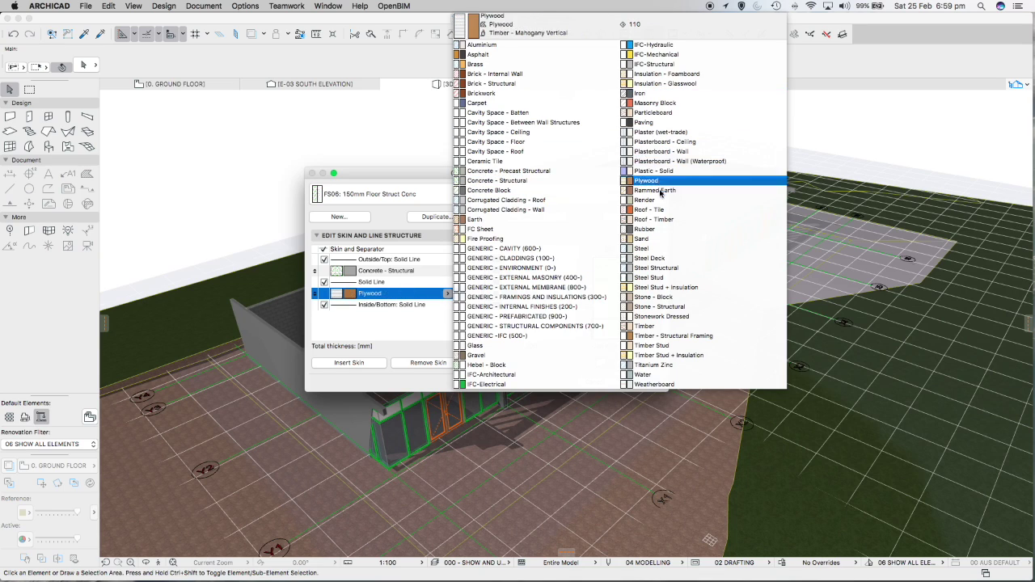
click(647, 239)
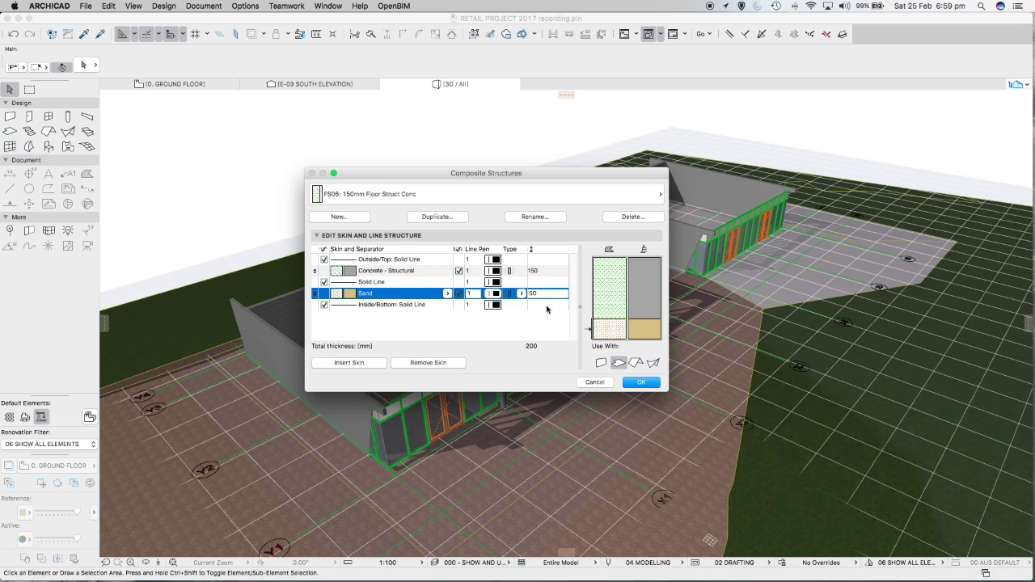
click(641, 382)
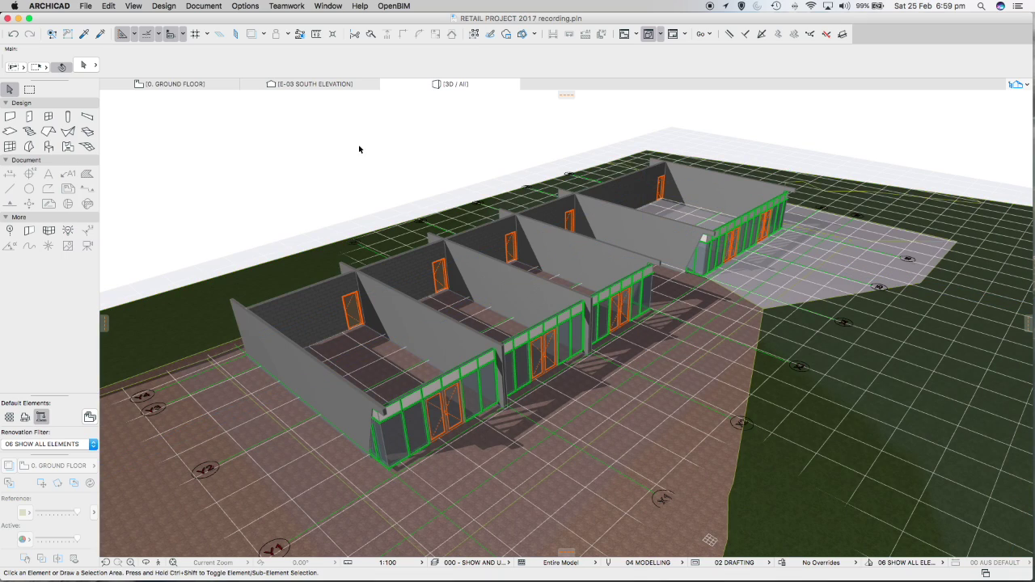
Switch to the ground floor plan and activate the Slab tool on the layer SLAB - FLOOR.M.
click(198, 84)
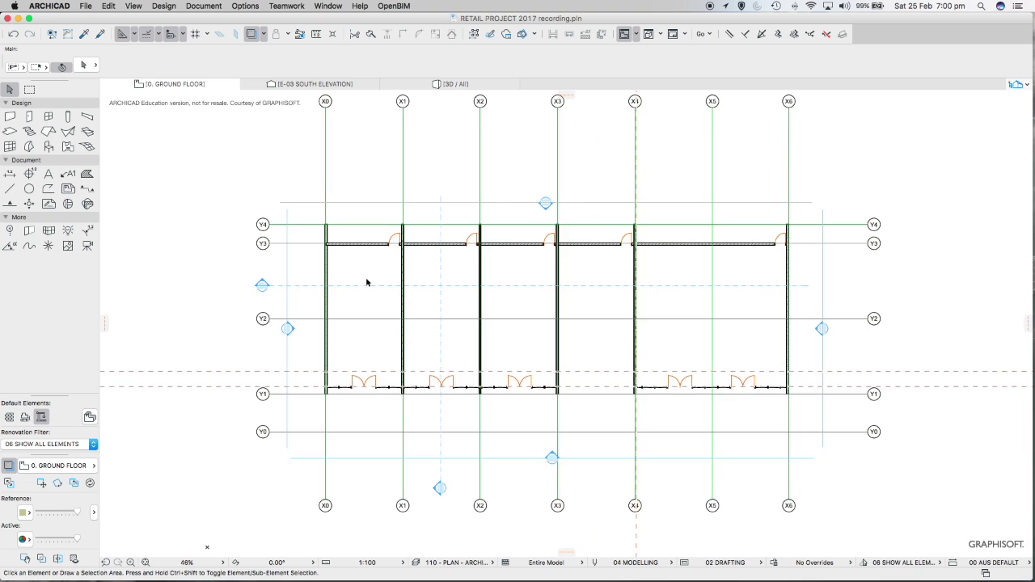
scroll(372, 279, up, 5)
scroll(395, 238, down, 3)
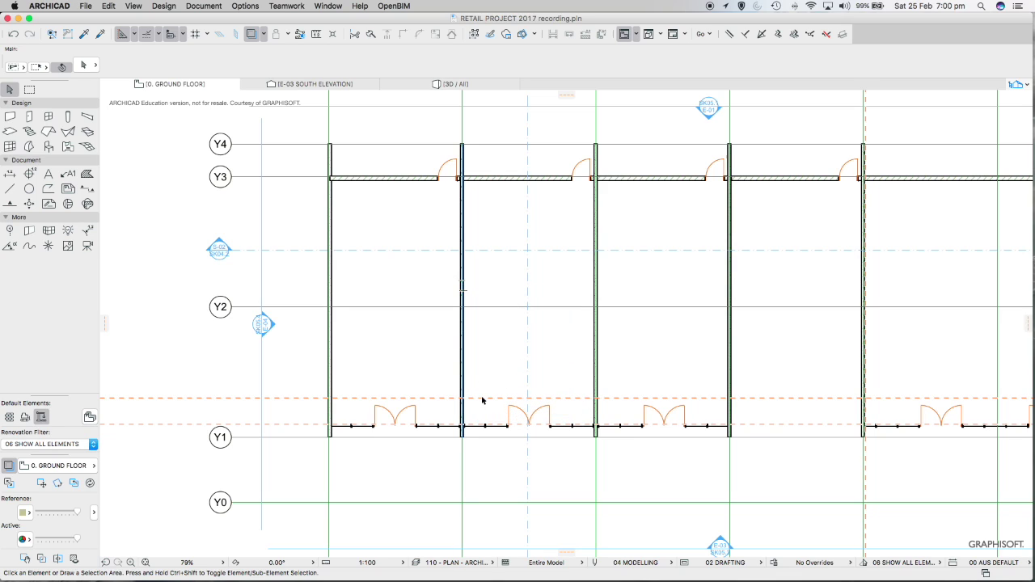
click(8, 132)
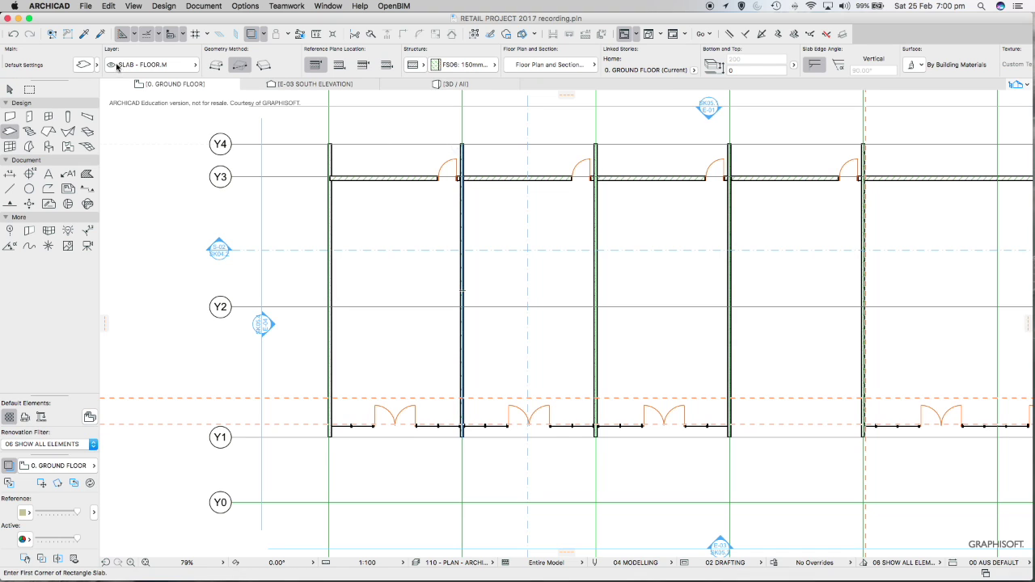
click(129, 64)
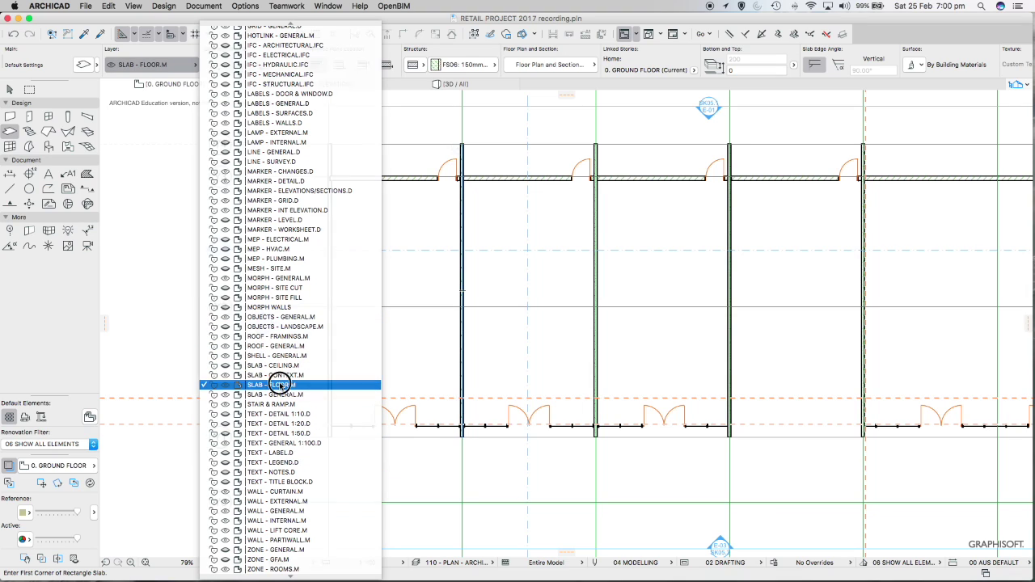
click(278, 385)
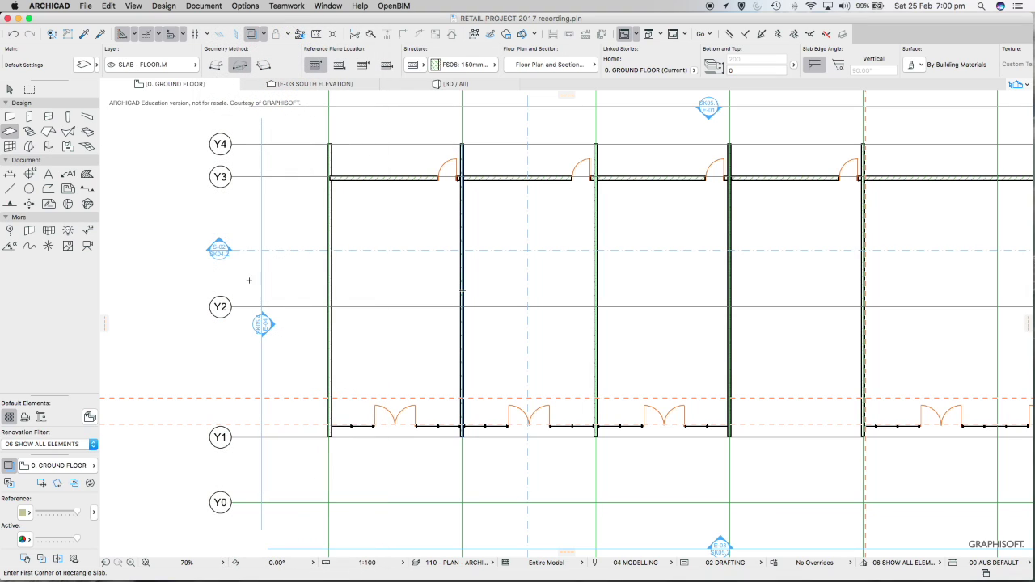
Set the slab defaults to polygonal geometry and the composite structure FS06: 150mm Floor Struct Conc.
click(215, 68)
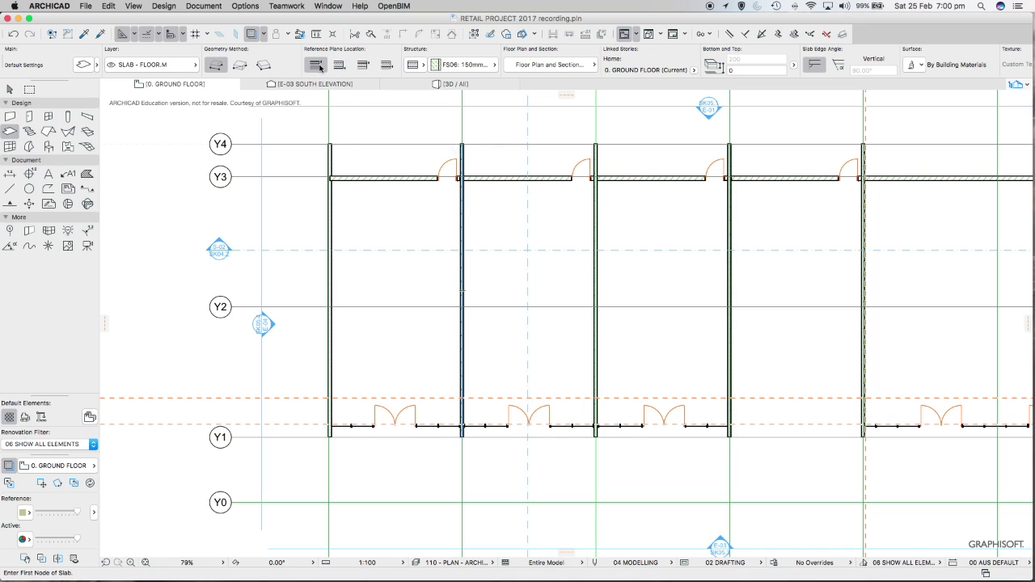
click(417, 65)
click(452, 65)
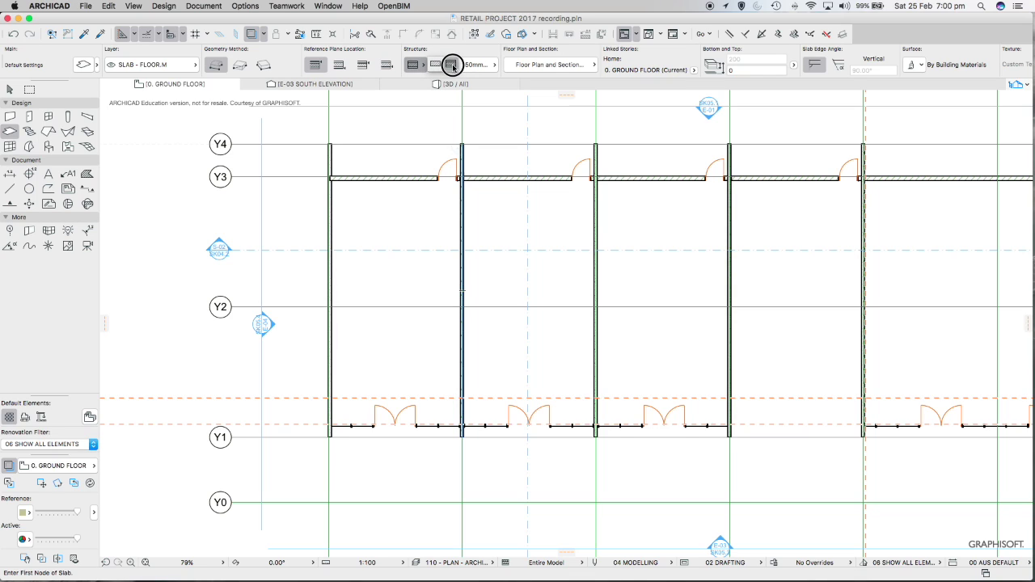
click(451, 66)
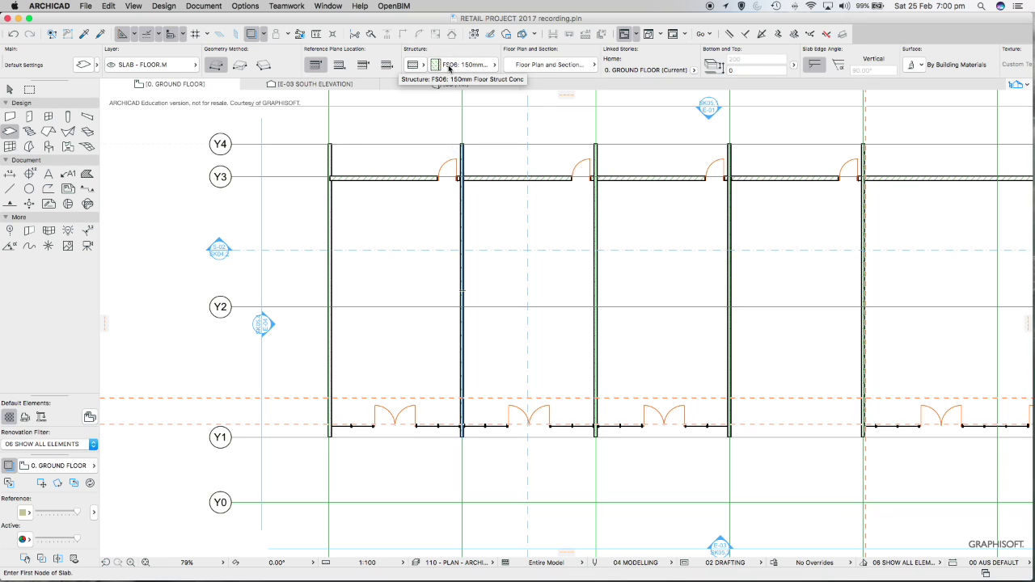
click(467, 66)
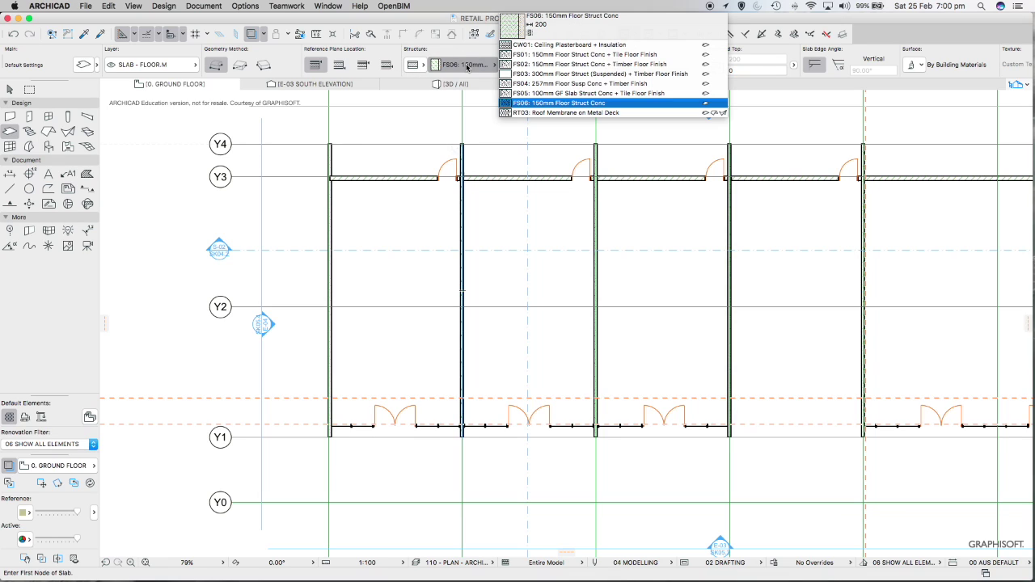
click(555, 103)
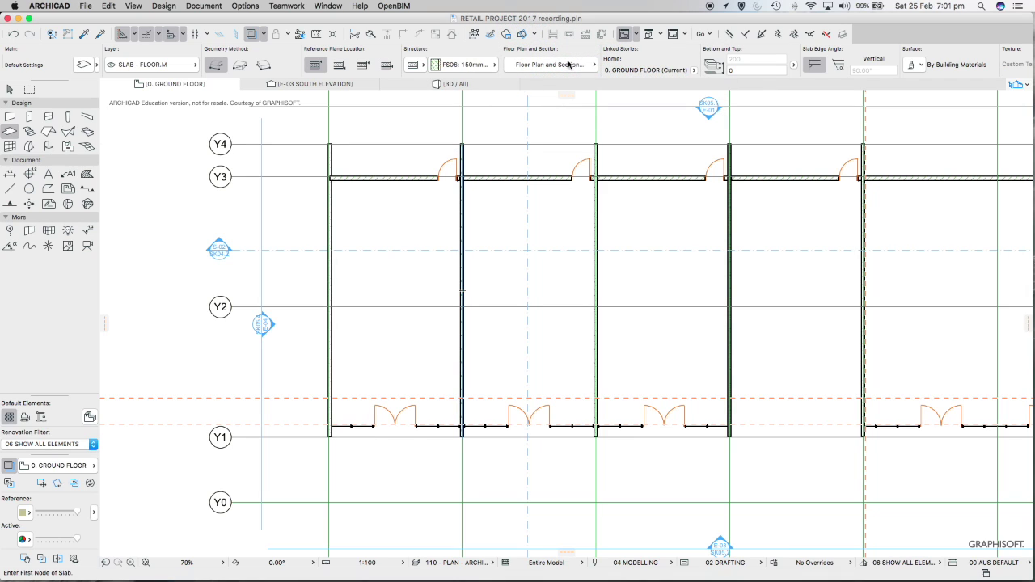
Start the slab polygon at the X0 wall's inner corner on grid line Y4 and run its edge along the wall to Y1.
click(733, 70)
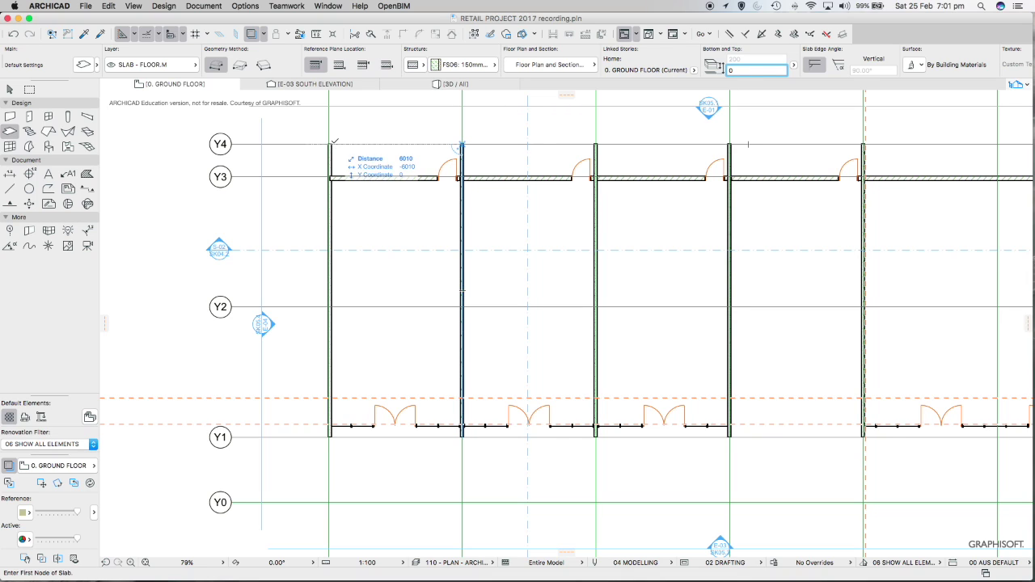
scroll(339, 144, up, 5)
scroll(334, 147, up, 1)
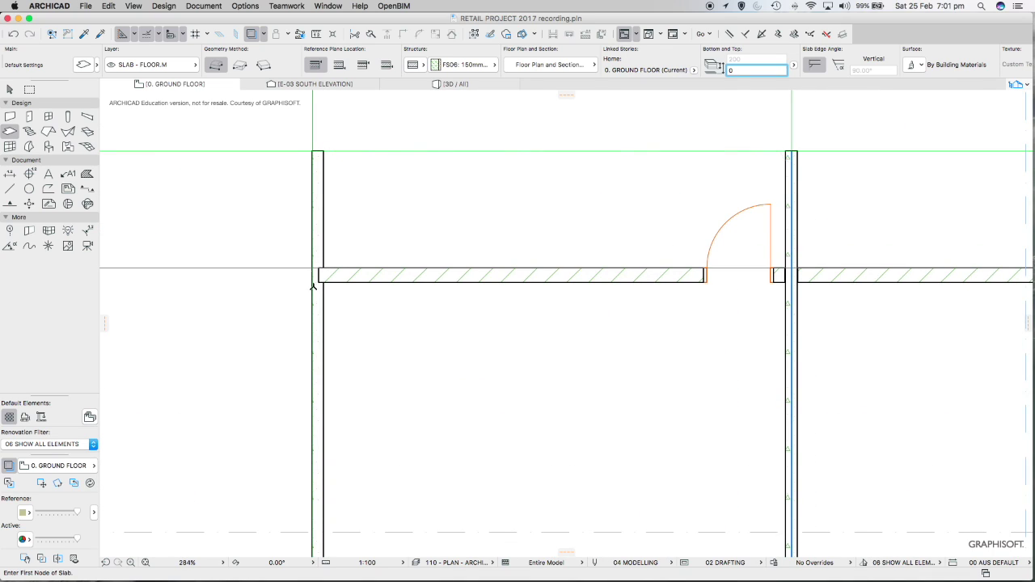
click(323, 152)
scroll(356, 263, down, 8)
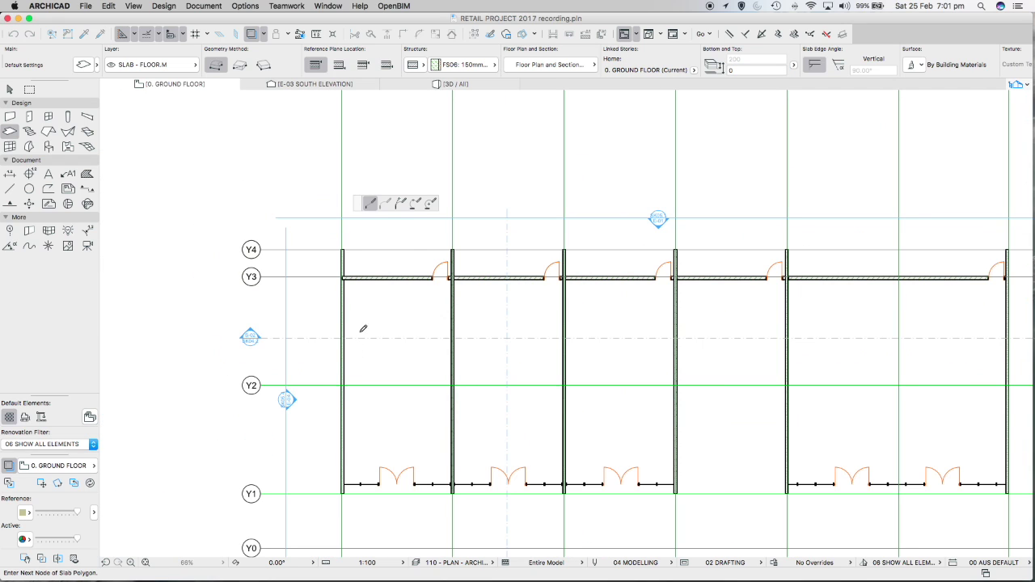
scroll(370, 384, up, 5)
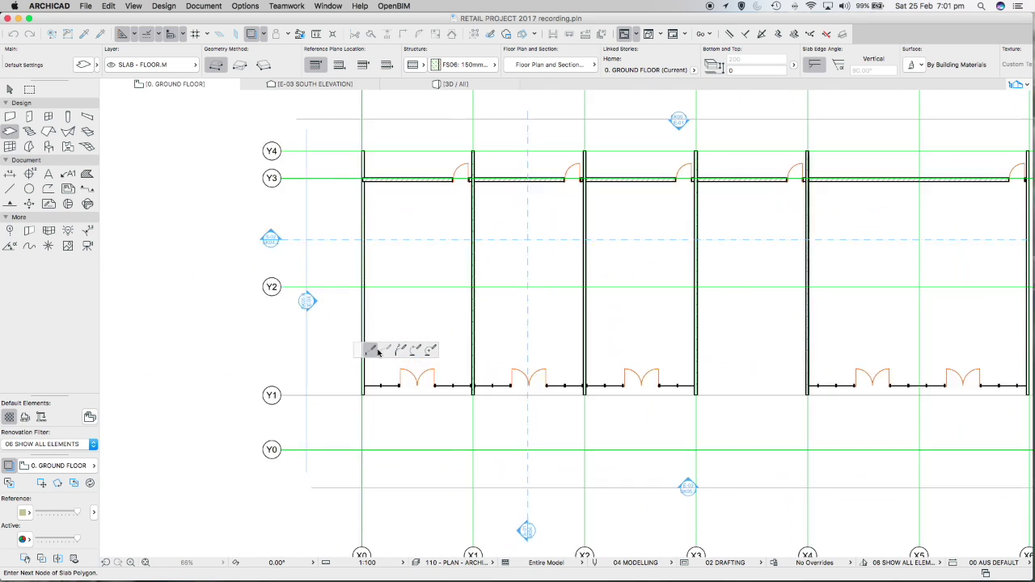
scroll(368, 393, up, 8)
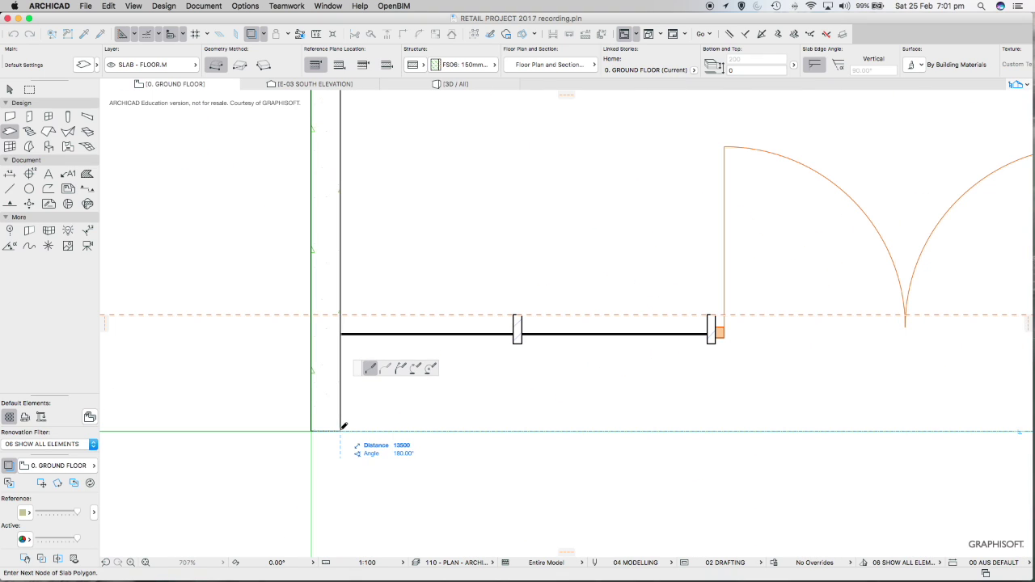
click(341, 430)
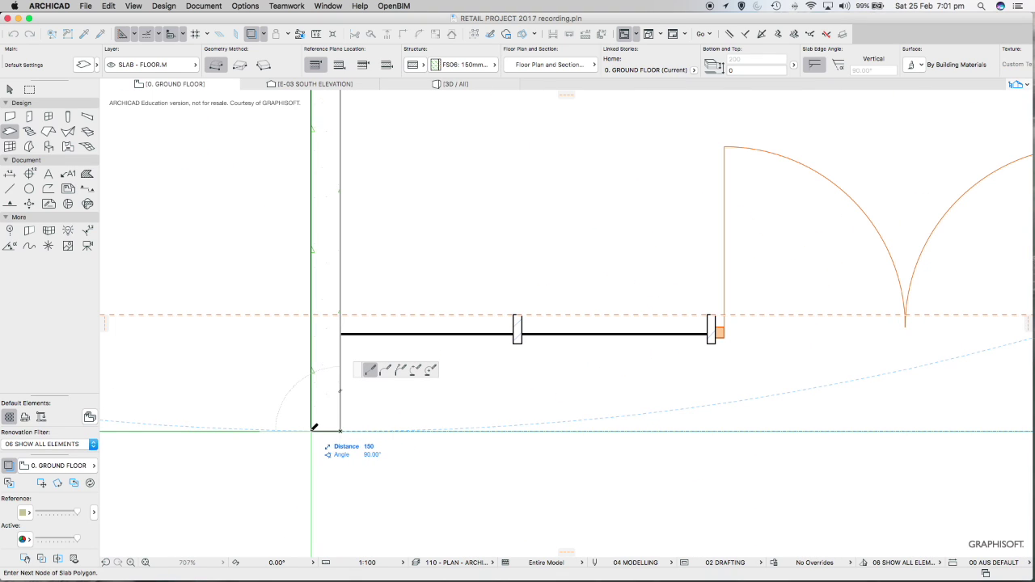
Continue the slab outline around the X0 wall end to grid line Y0, along it to X1, and back to Y1.
scroll(319, 441, down, 5)
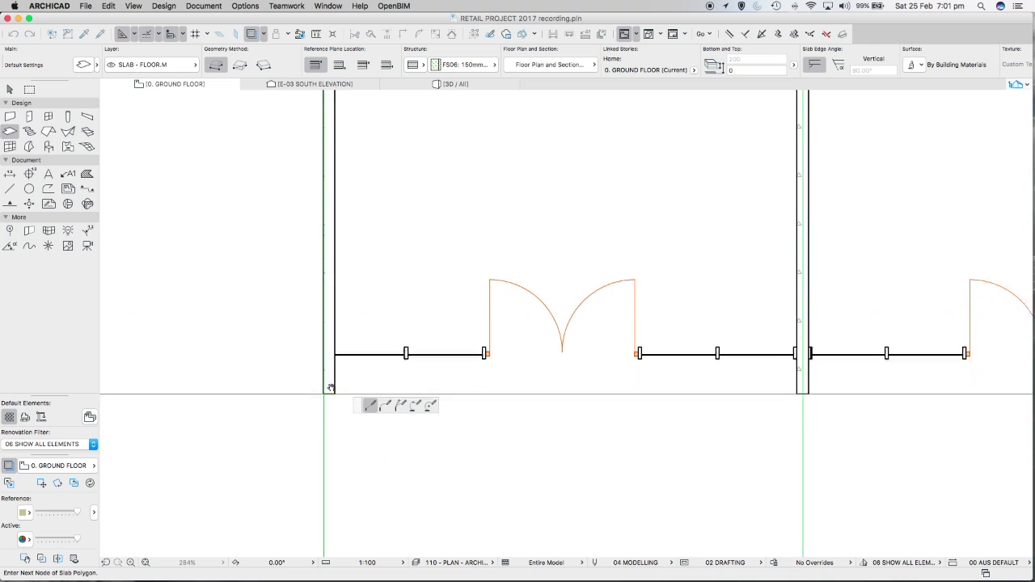
click(336, 491)
scroll(589, 468, down, 1)
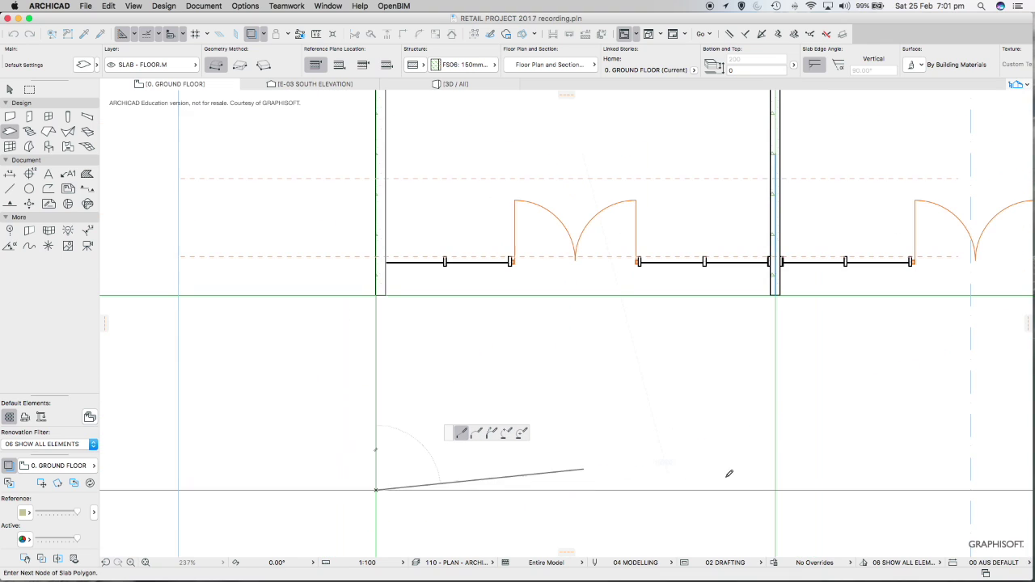
click(774, 489)
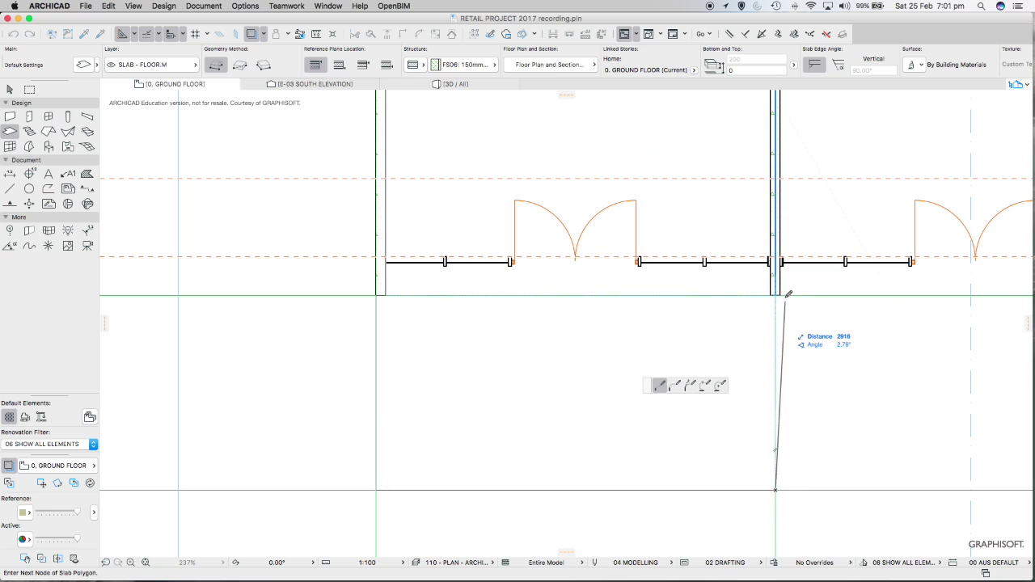
scroll(781, 293, up, 8)
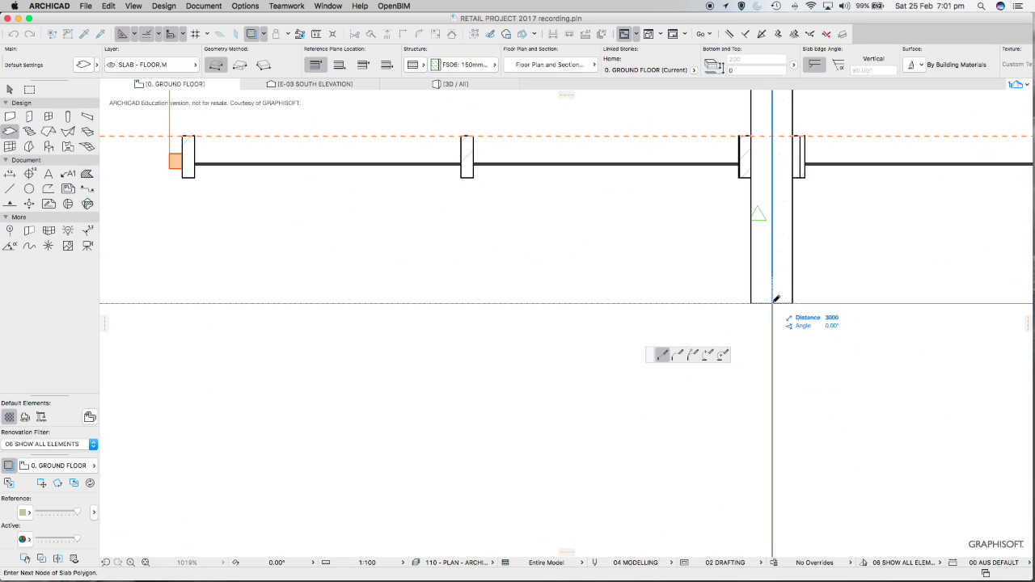
click(773, 302)
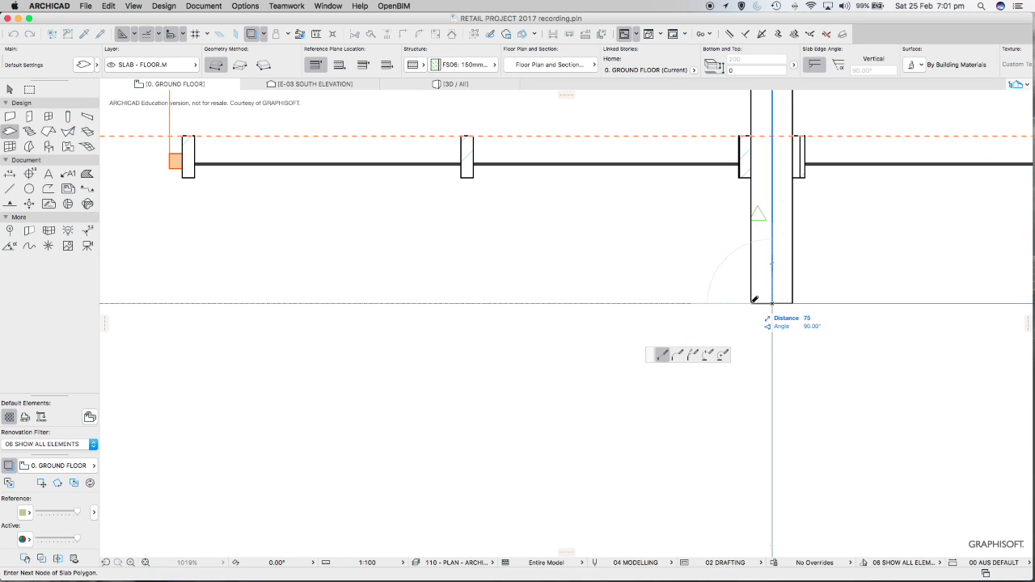
Run the slab edge along the X1 wall's inner face to Y4, close the polygon at its starting corner, and leave the Slab tool.
scroll(753, 267, down, 10)
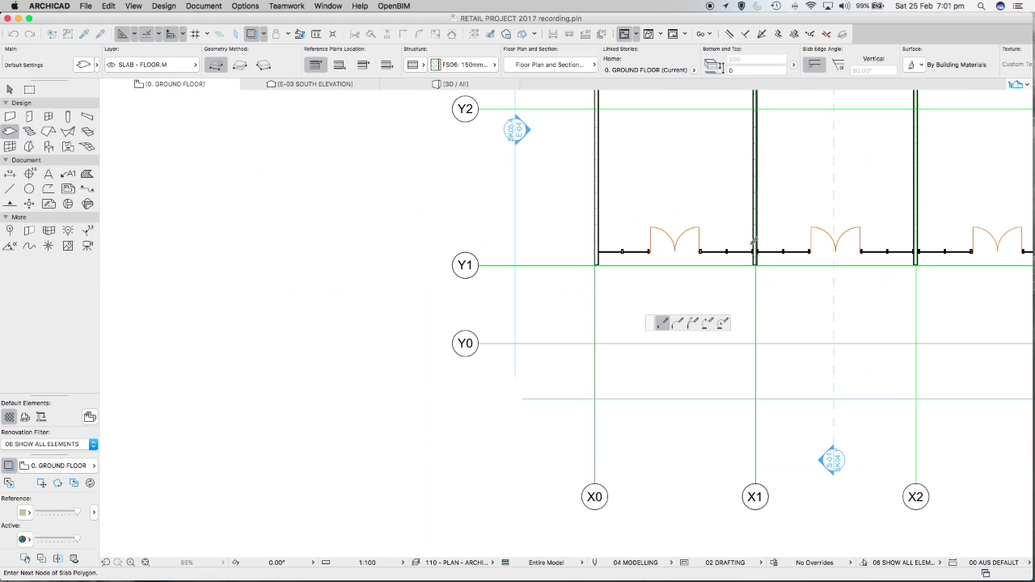
scroll(728, 243, up, 5)
scroll(705, 121, up, 1)
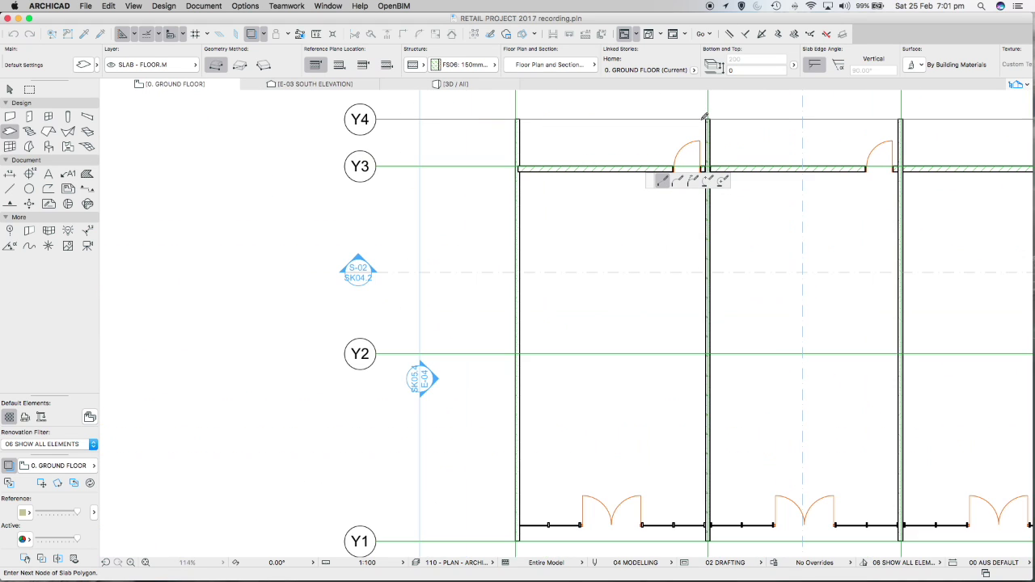
scroll(705, 117, up, 6)
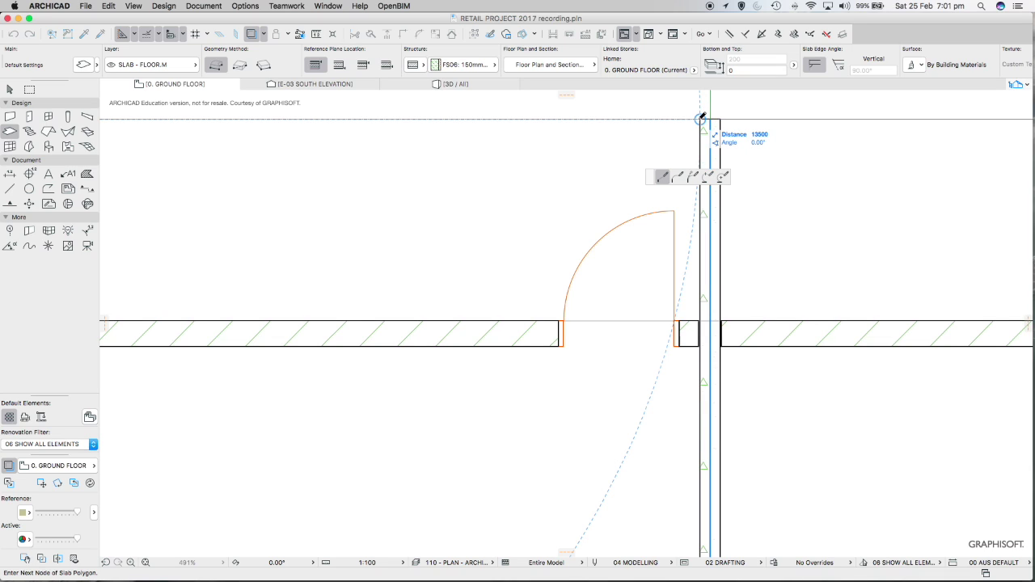
scroll(623, 136, down, 4)
scroll(623, 136, down, 2)
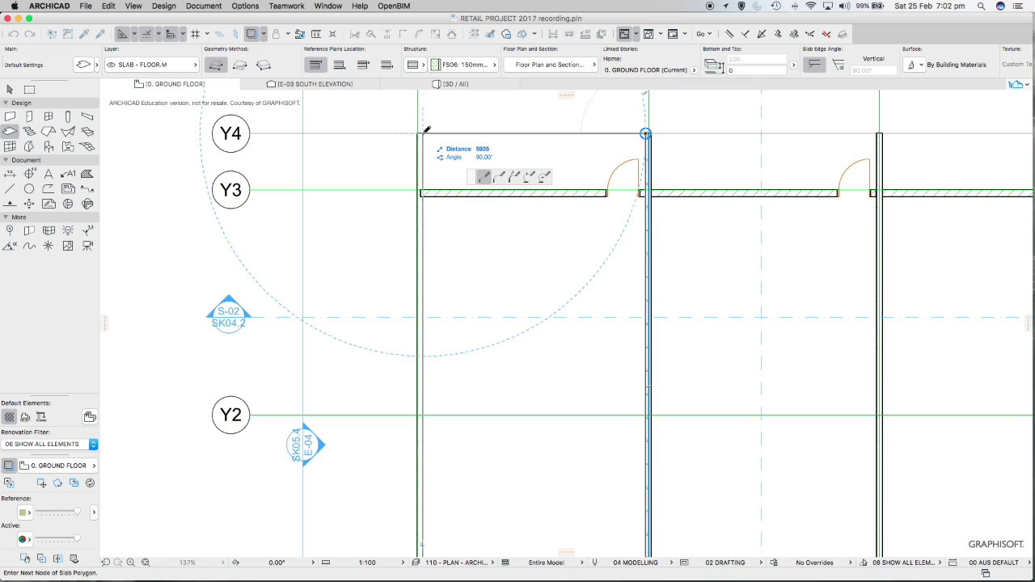
click(423, 133)
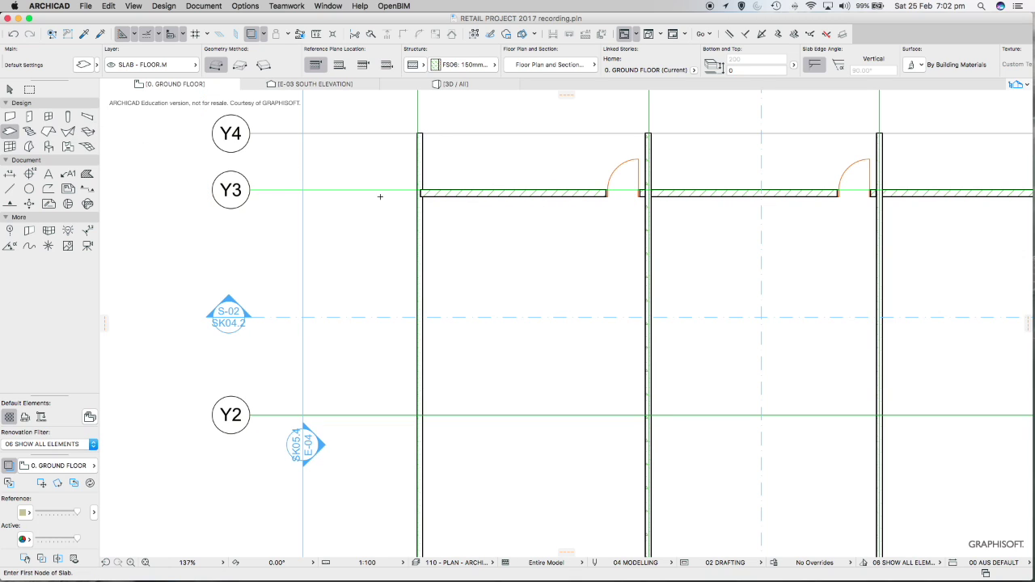
scroll(438, 206, down, 10)
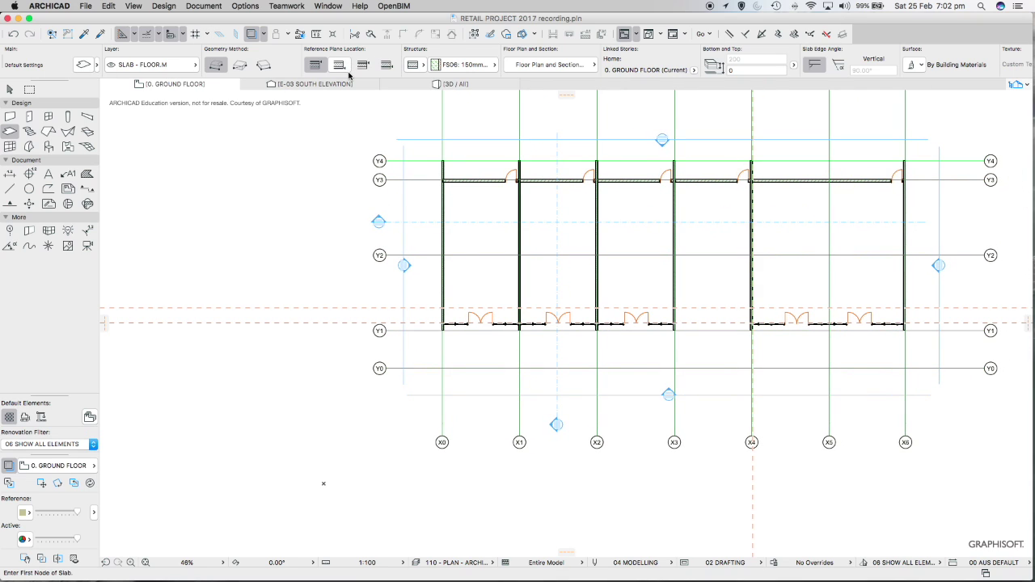
key(Escape)
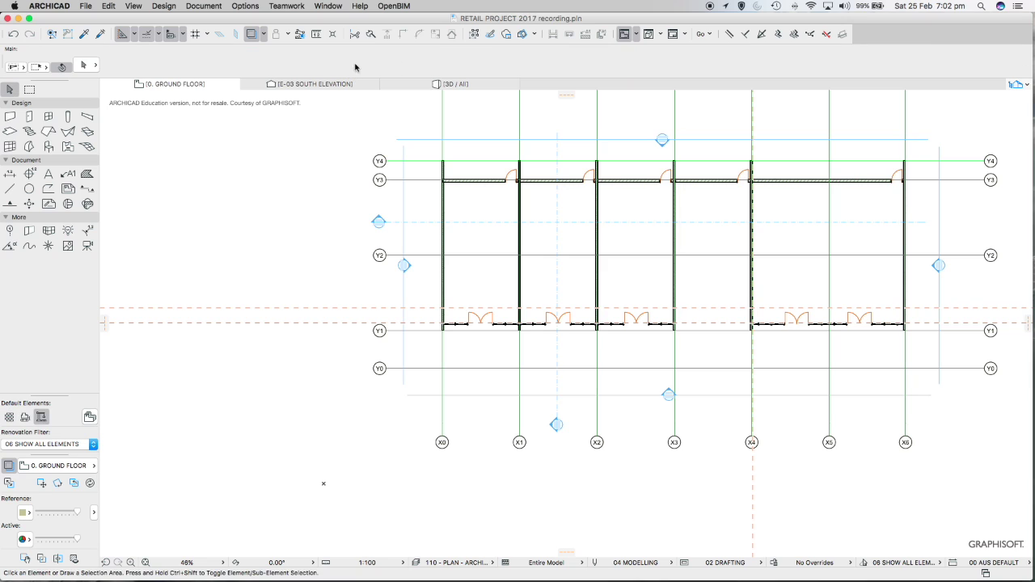
Switch to the 3D view and select the new slab to examine where it meets the end of the X1 wall.
click(426, 84)
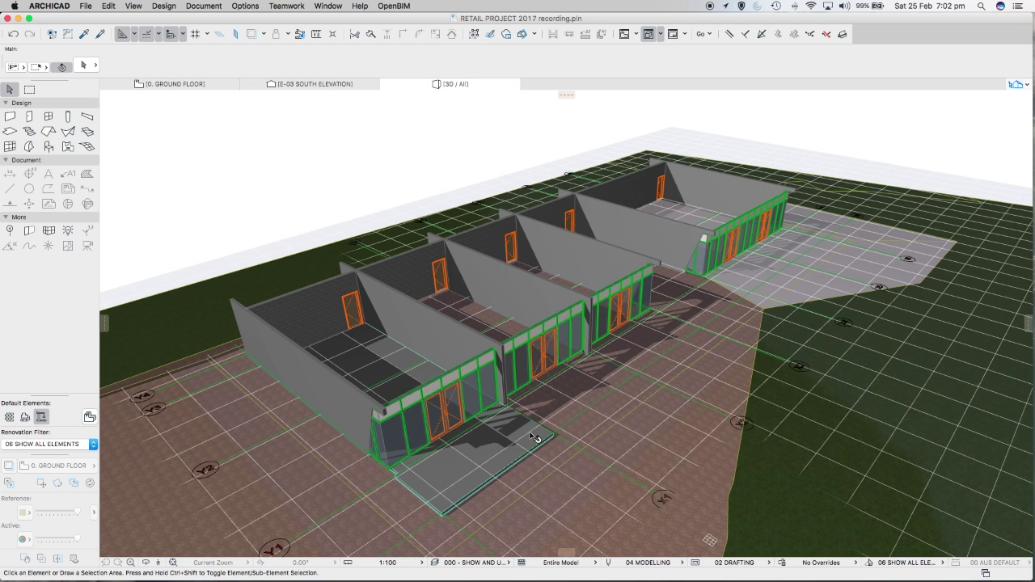
scroll(531, 434, up, 5)
scroll(513, 418, up, 3)
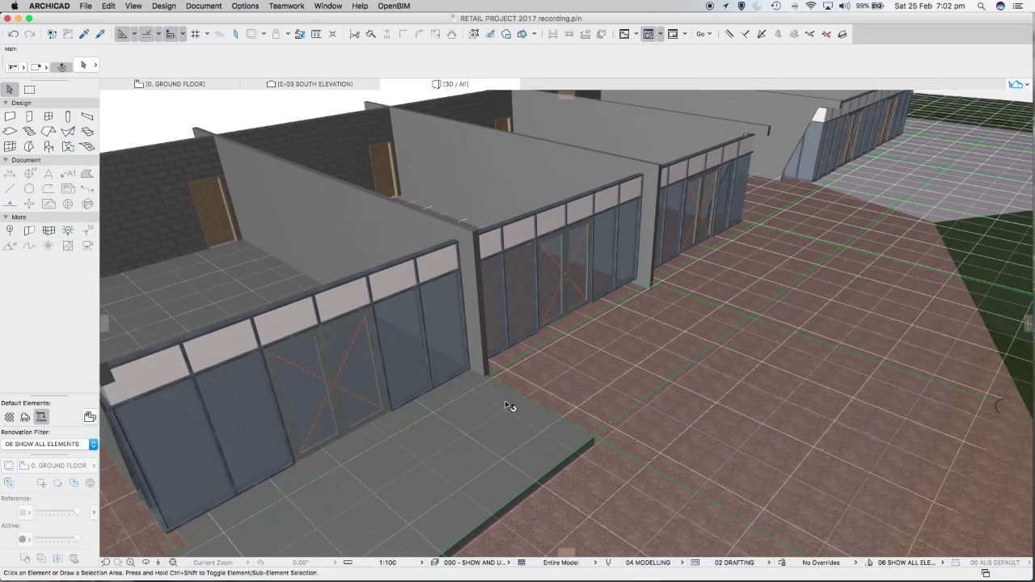
scroll(508, 407, up, 3)
scroll(578, 410, up, 4)
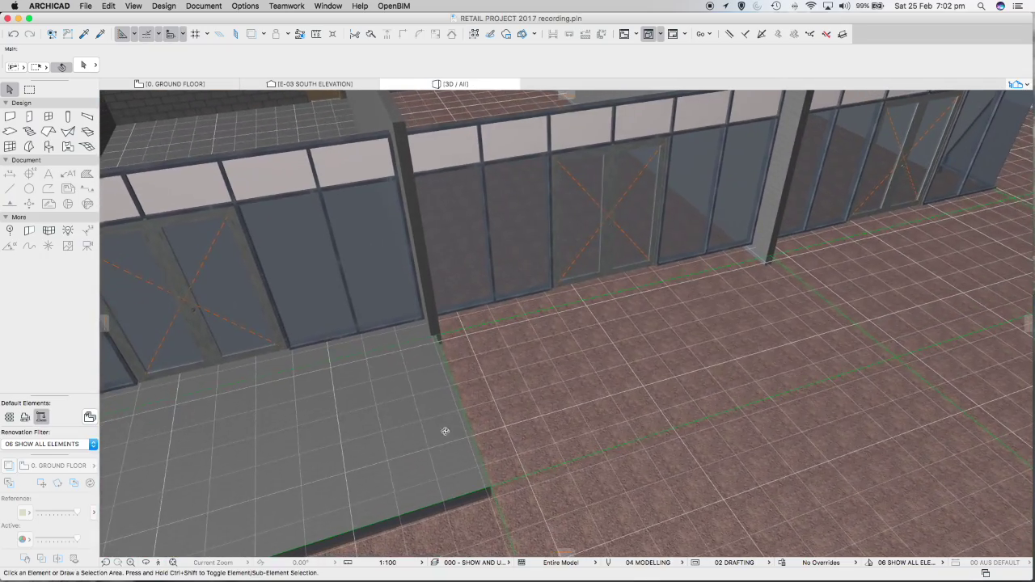
scroll(445, 431, up, 4)
scroll(432, 316, up, 3)
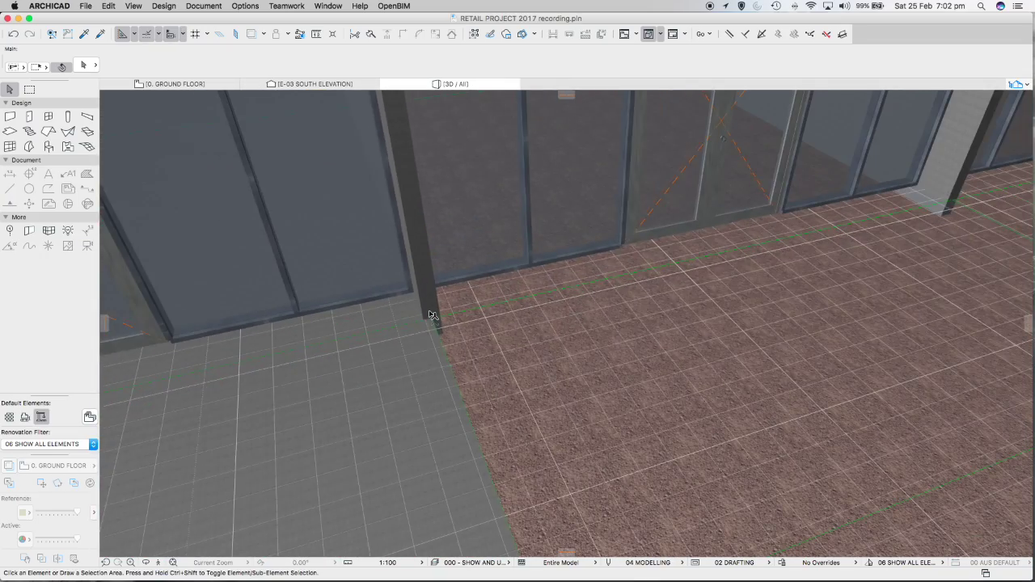
scroll(432, 316, up, 2)
click(428, 325)
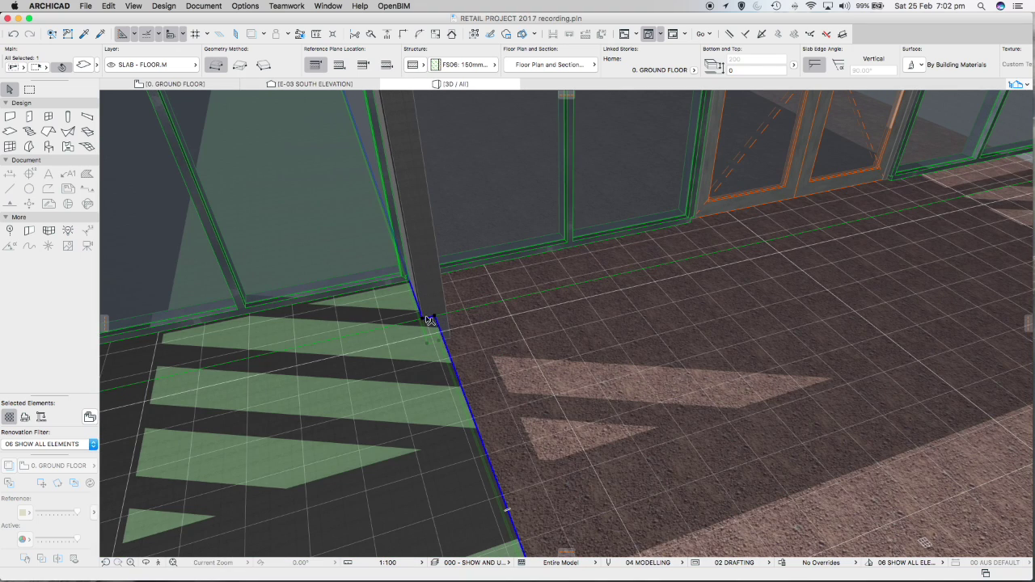
Select the X1 dividing wall and examine how its base meets the slab edge.
shift+middle_drag(434, 320, 434, 321)
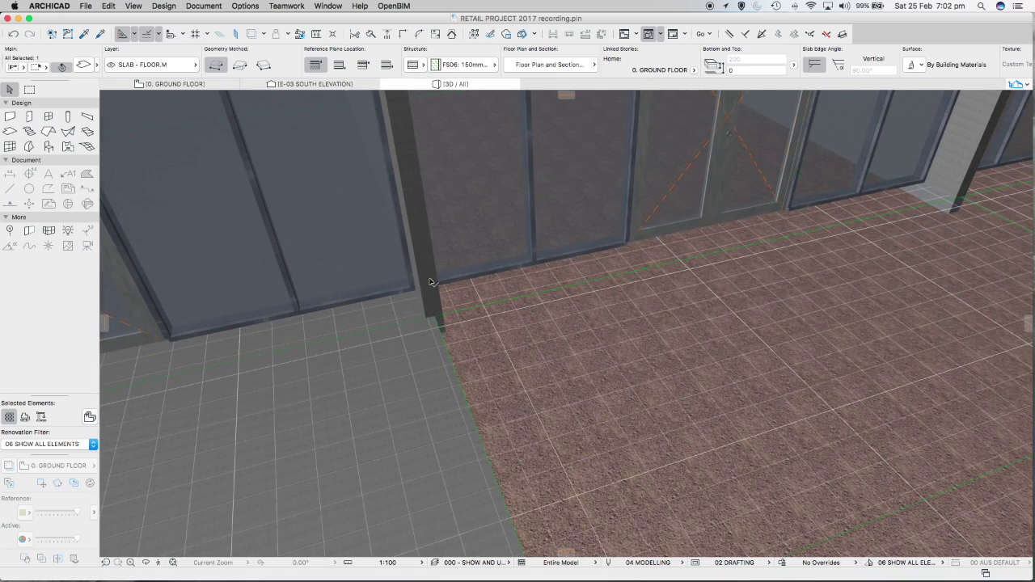
shift+middle_drag(504, 353, 428, 331)
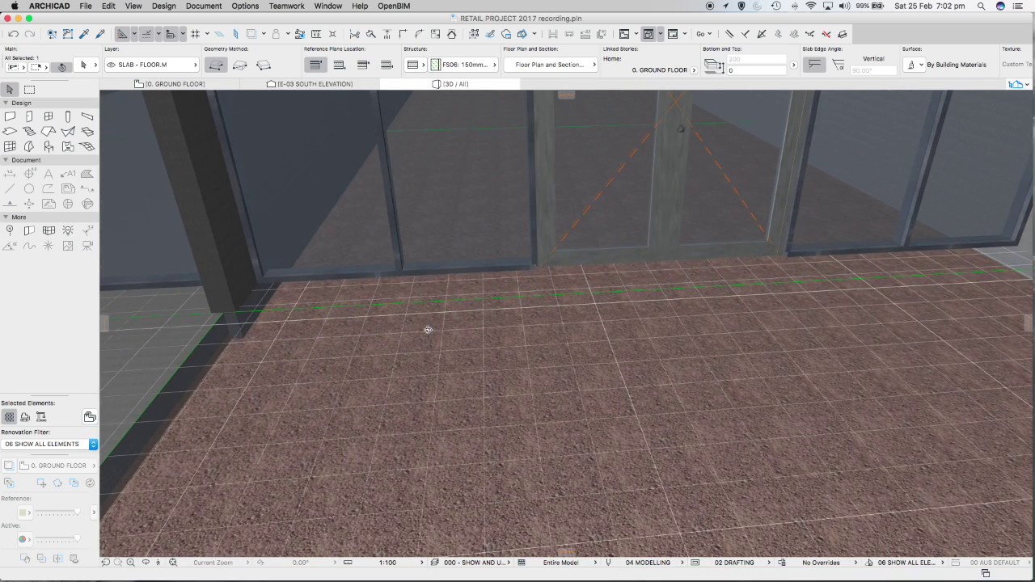
click(218, 278)
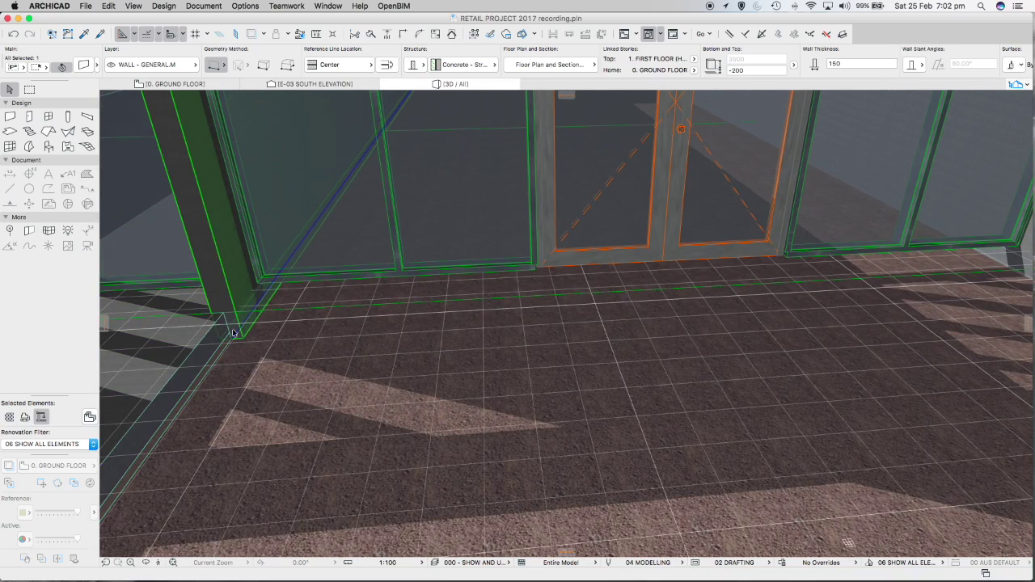
scroll(243, 340, down, 10)
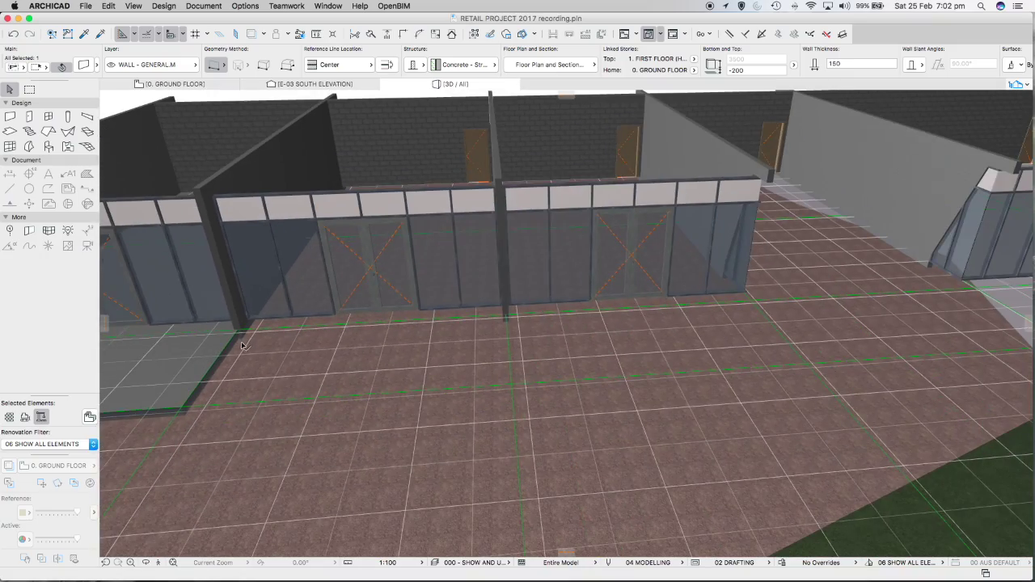
Examine the slab corner at the end of the X0 wall and clear the selection.
shift+middle_drag(229, 364, 661, 378)
scroll(661, 378, up, 8)
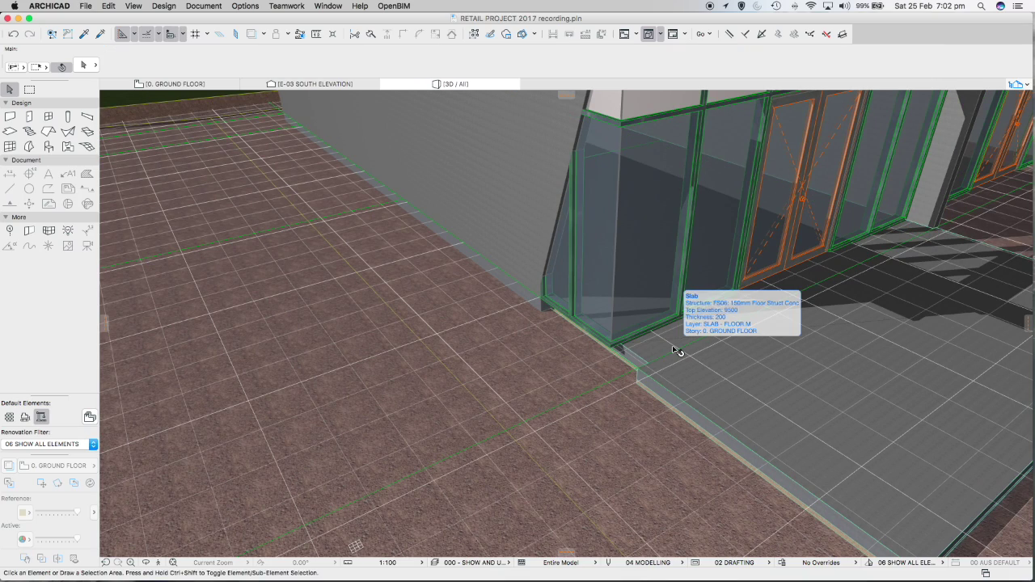
key(Escape)
scroll(677, 350, down, 5)
shift+middle_drag(706, 348, 458, 377)
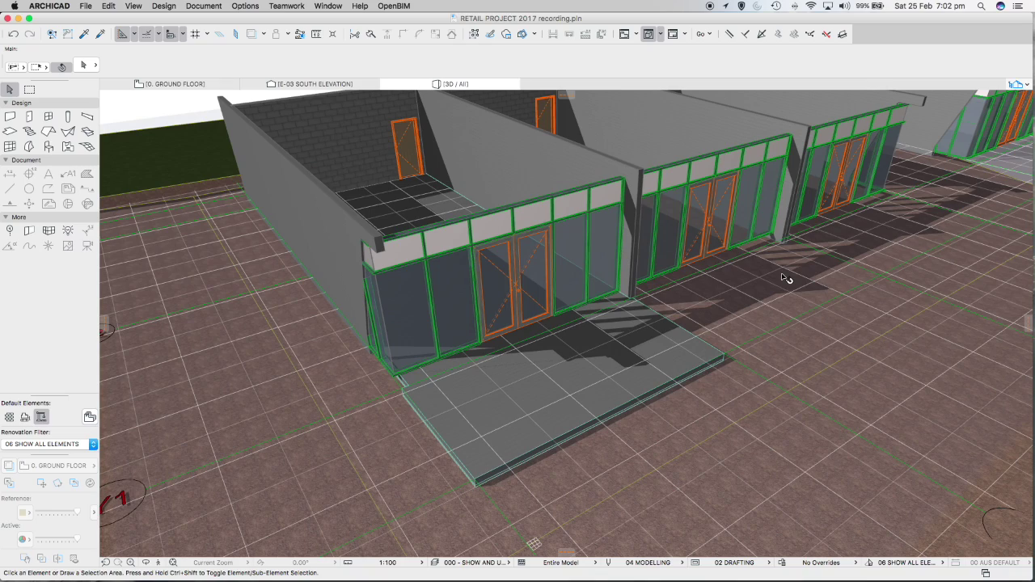
Select the slab to examine its exposed edge and notch beside the X0 wall, and return to the ground floor plan.
middle_drag(696, 293, 658, 324)
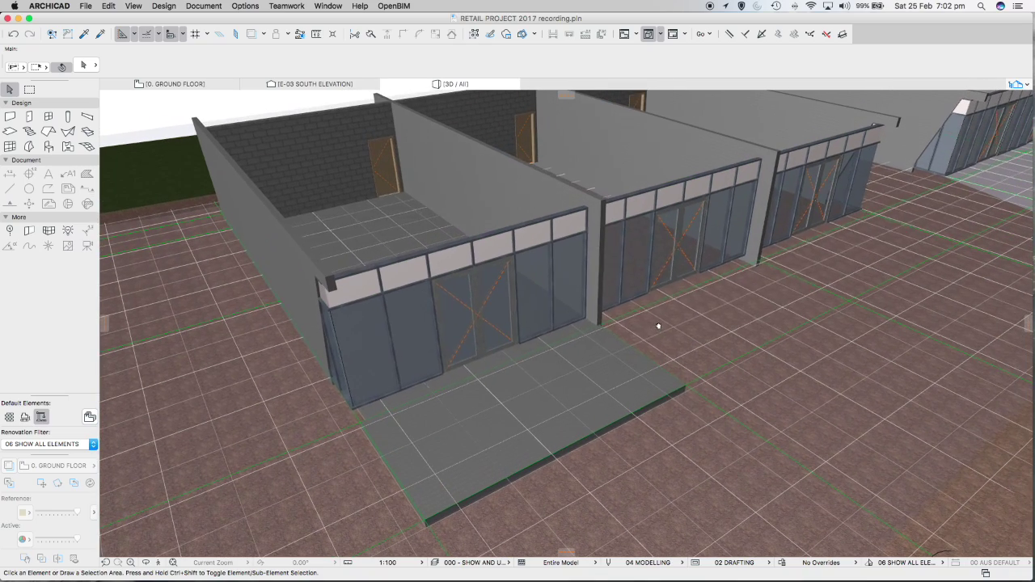
shift+middle_drag(404, 467, 483, 429)
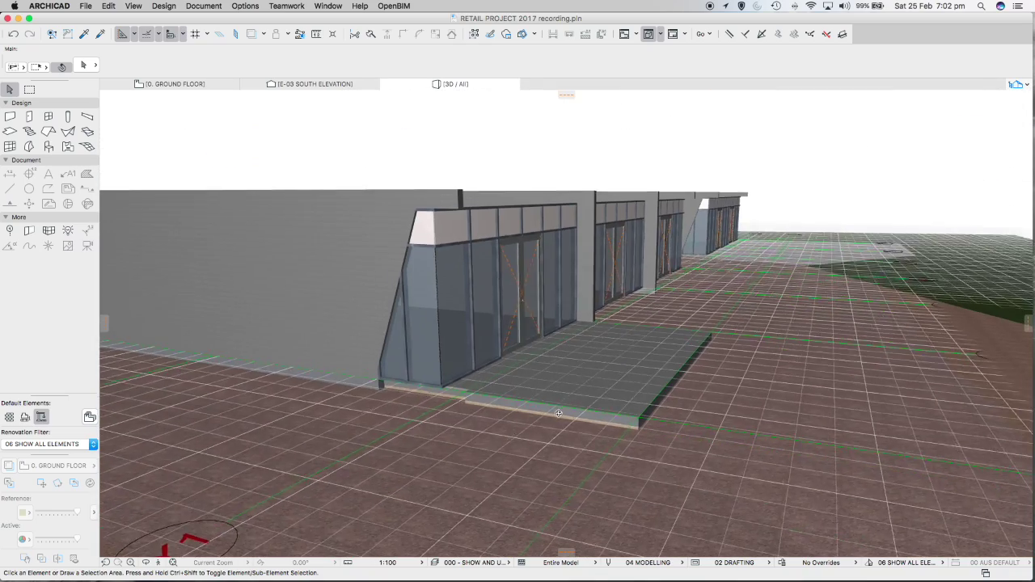
scroll(477, 435, up, 5)
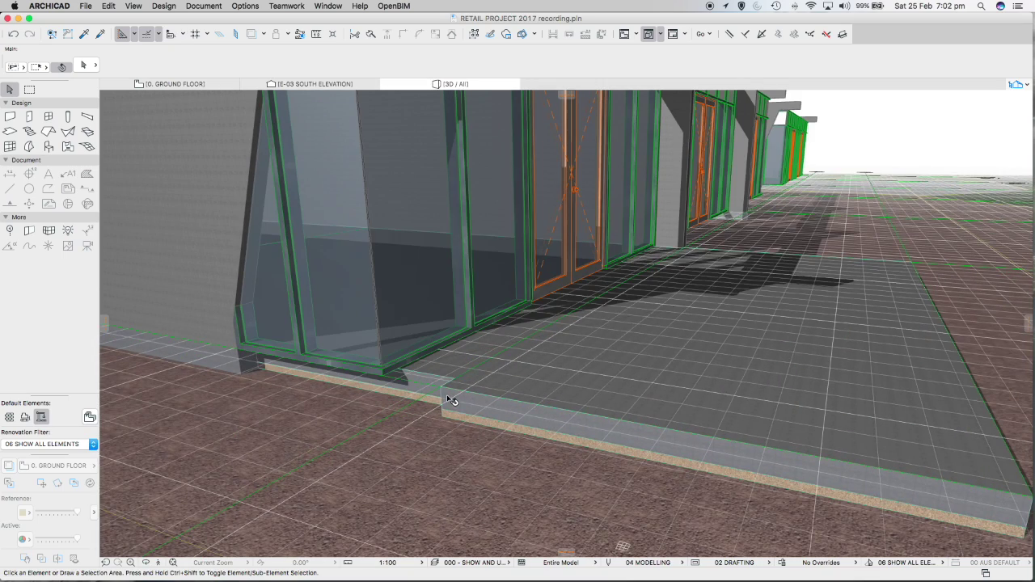
click(451, 397)
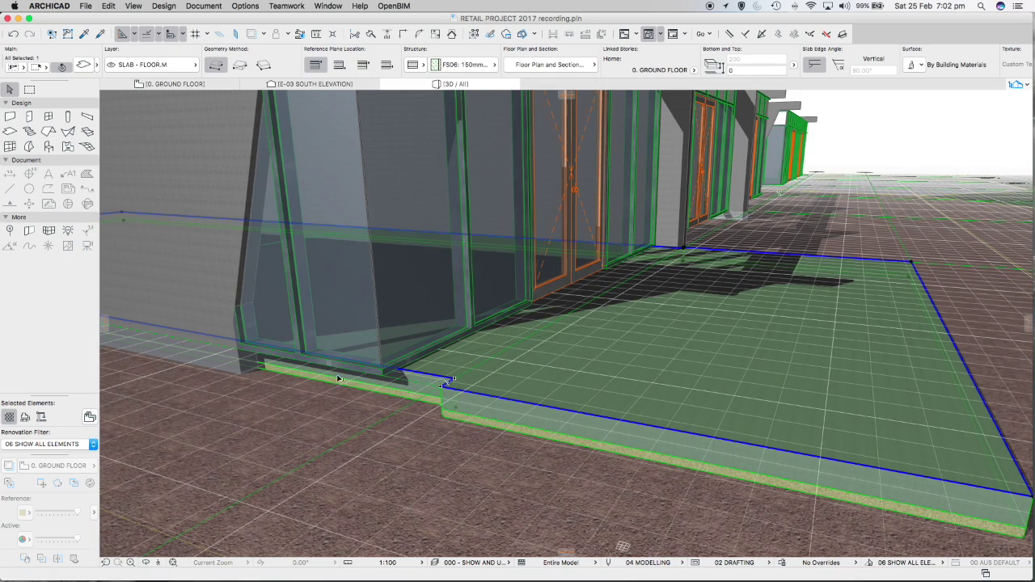
shift+middle_drag(248, 361, 488, 372)
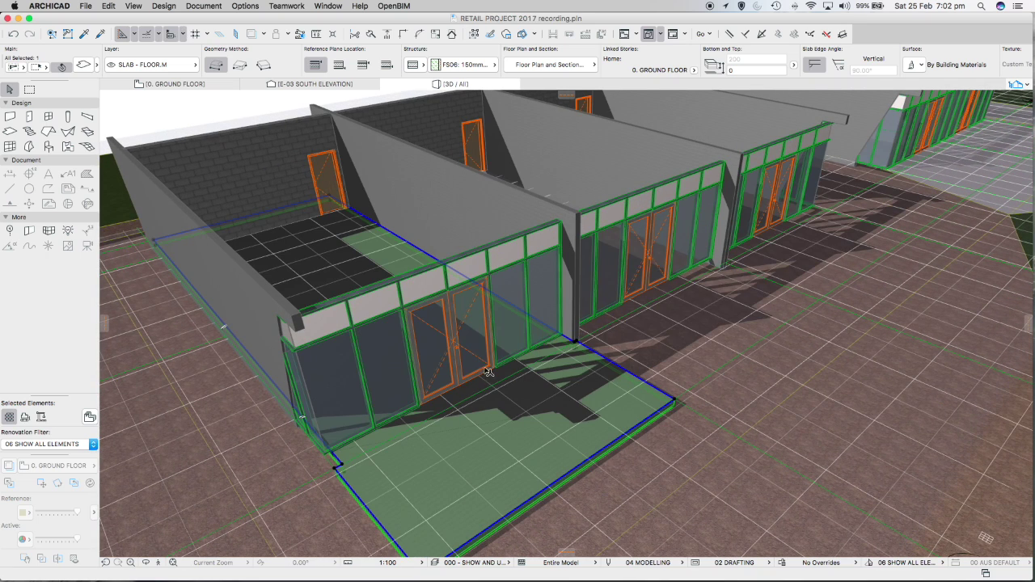
click(185, 84)
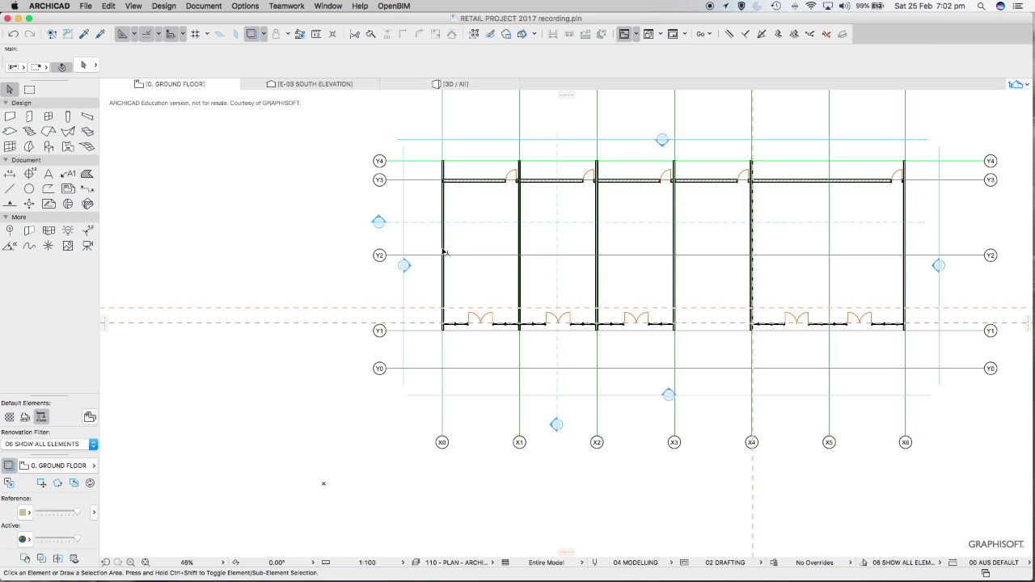
Copy the slab between X0 and X1 across to gridline X1, 6160 mm along, to fill the X1–X2 bay.
click(520, 357)
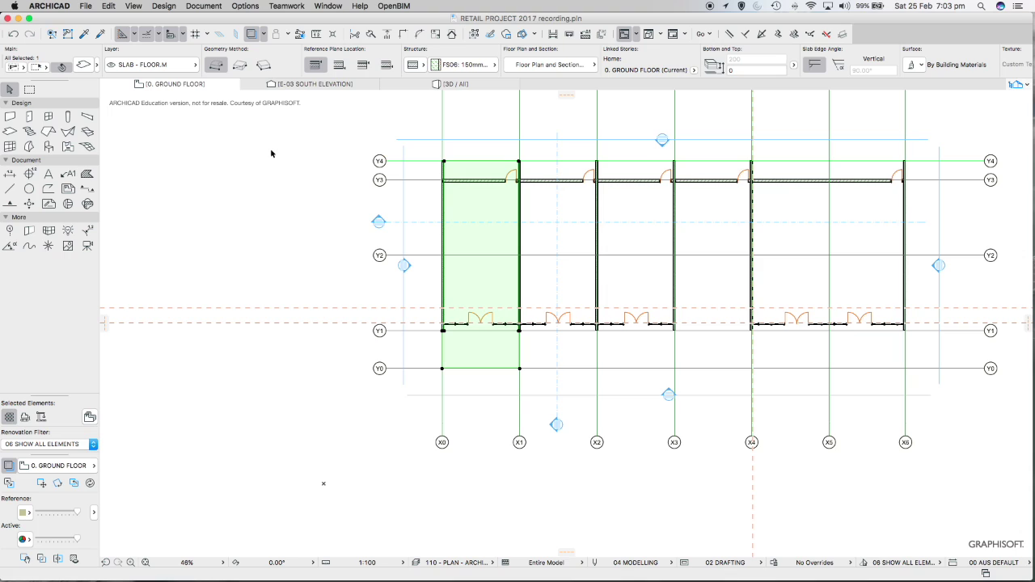
scroll(450, 368, up, 5)
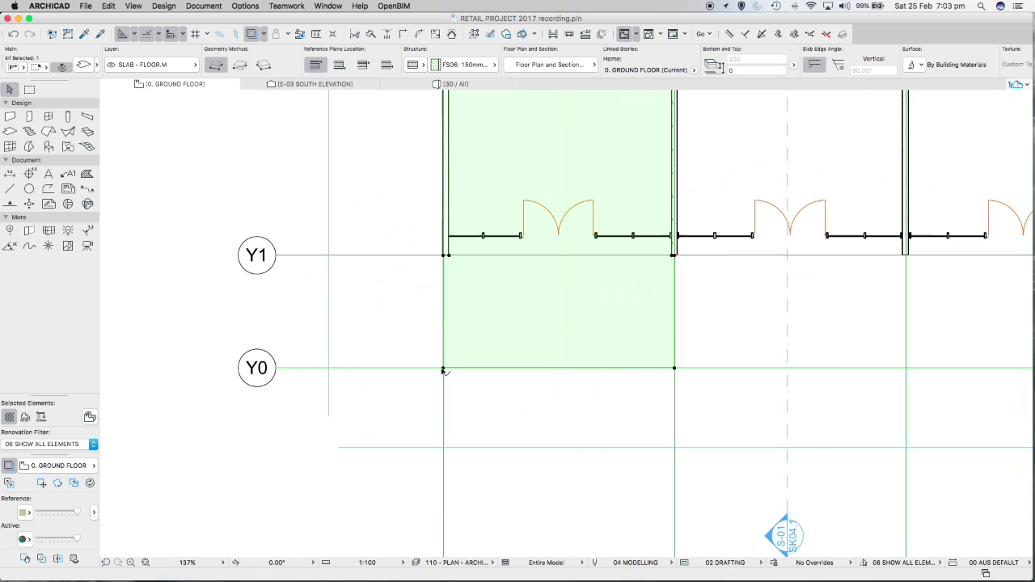
click(444, 313)
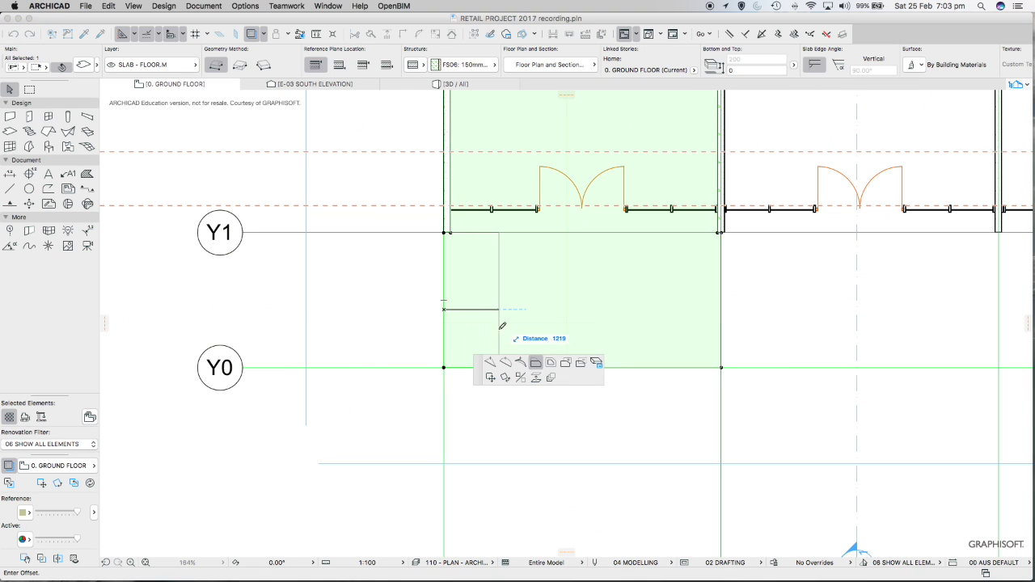
click(489, 379)
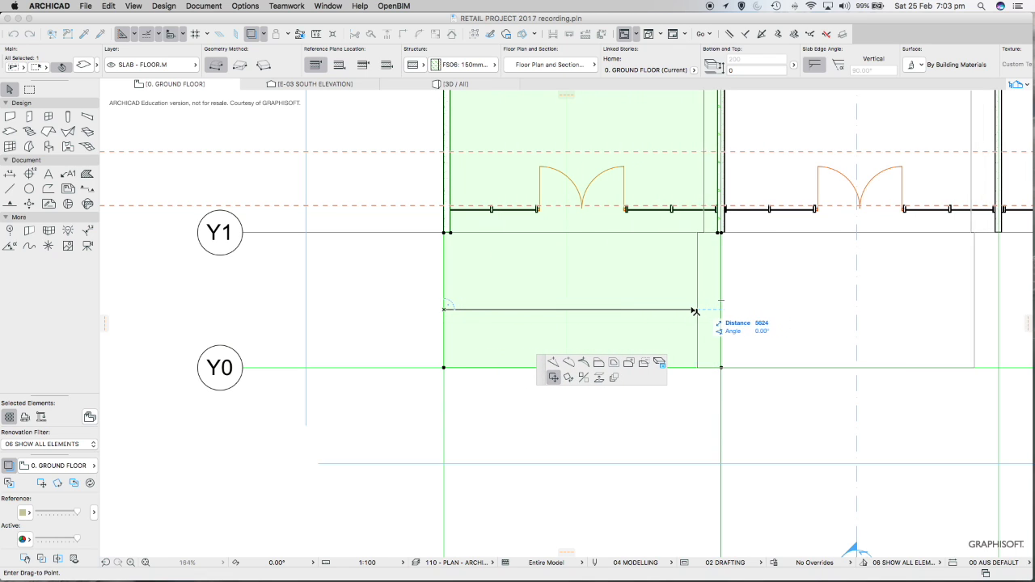
key(alt)
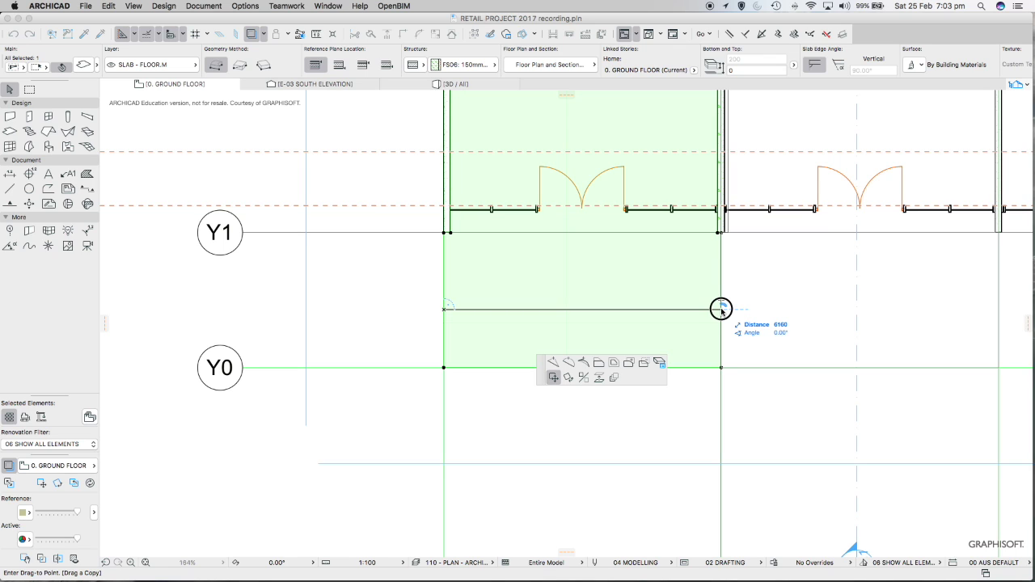
click(723, 310)
Offset the copied slab's inner edge beside the X1 wall by 75 mm to meet the wall face.
middle_drag(788, 316, 581, 375)
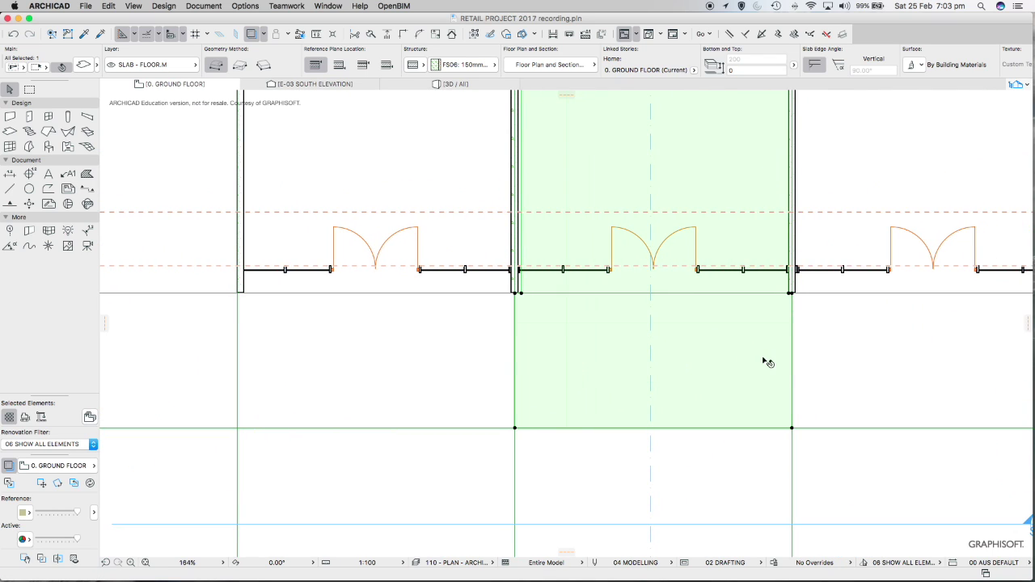
scroll(527, 293, up, 5)
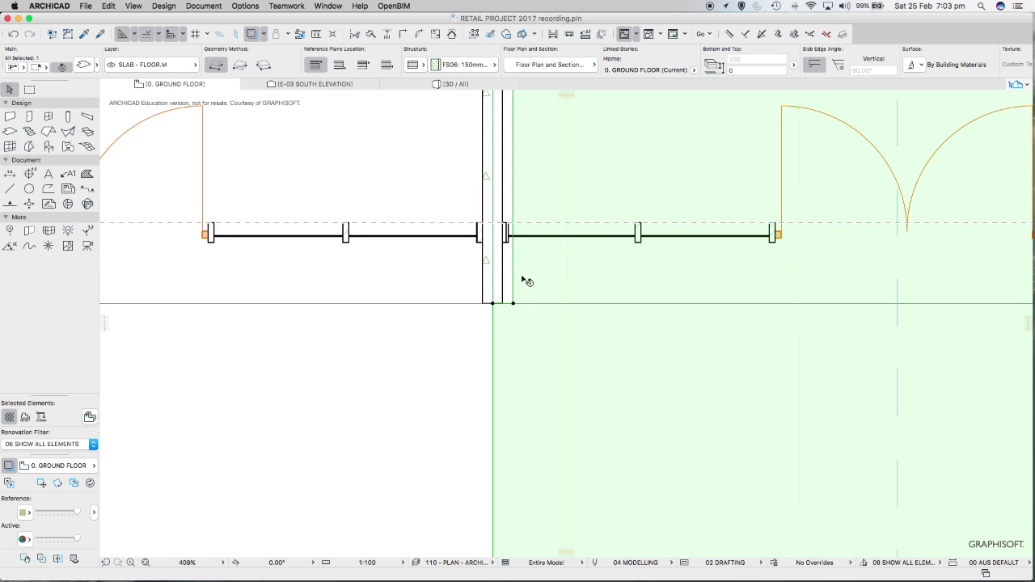
scroll(526, 280, down, 4)
middle_drag(527, 279, 559, 377)
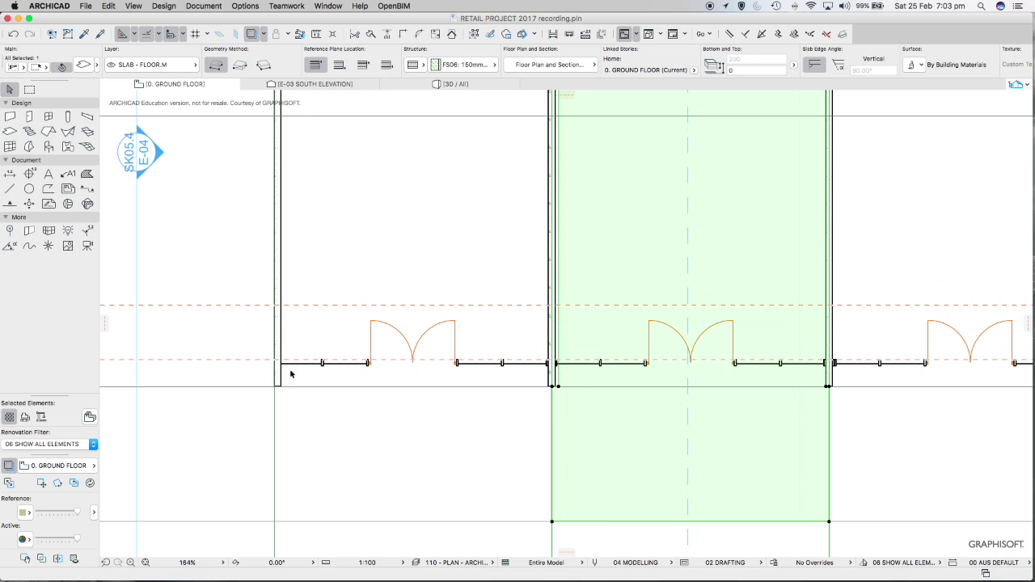
scroll(572, 353, up, 5)
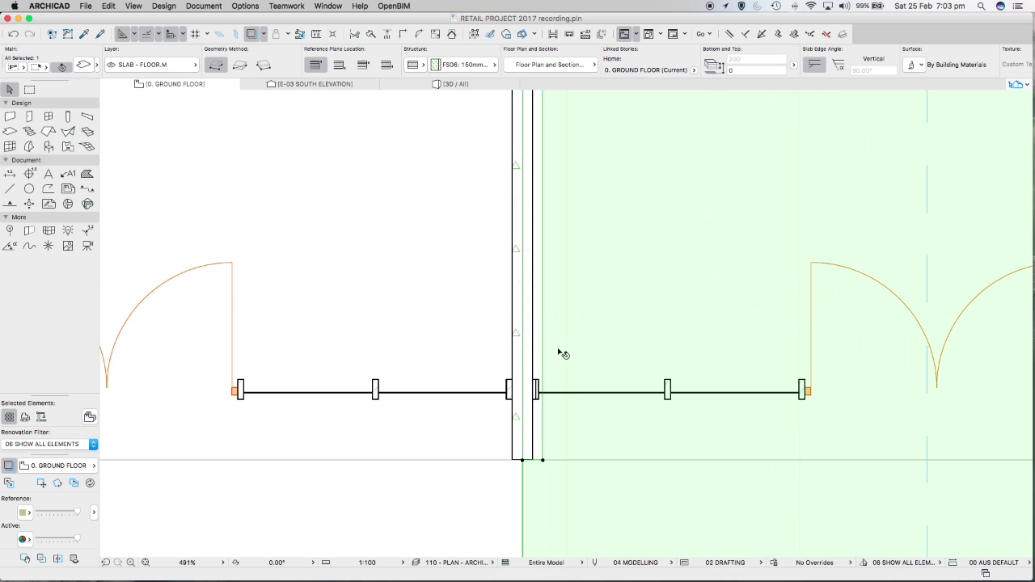
click(543, 335)
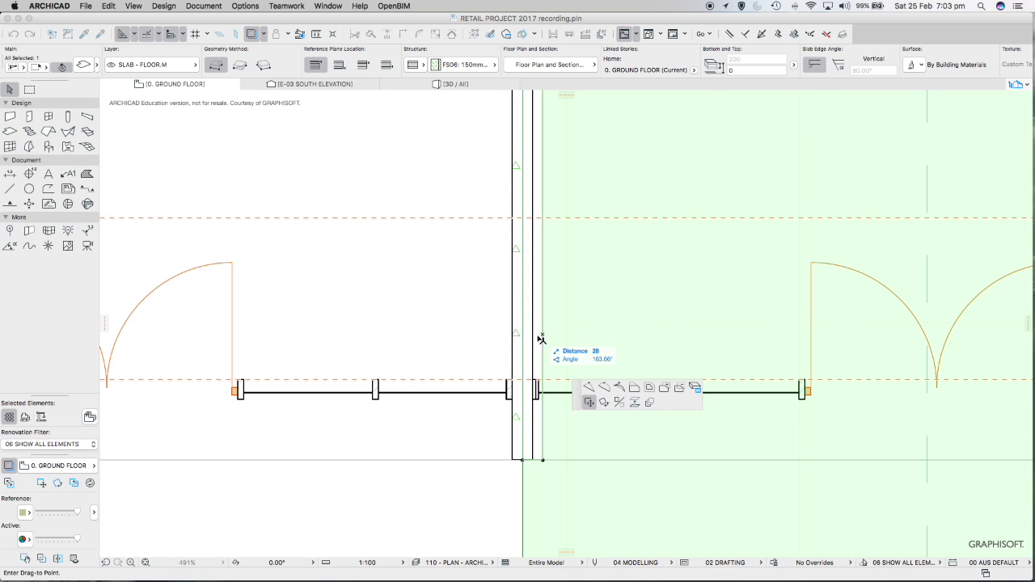
click(636, 389)
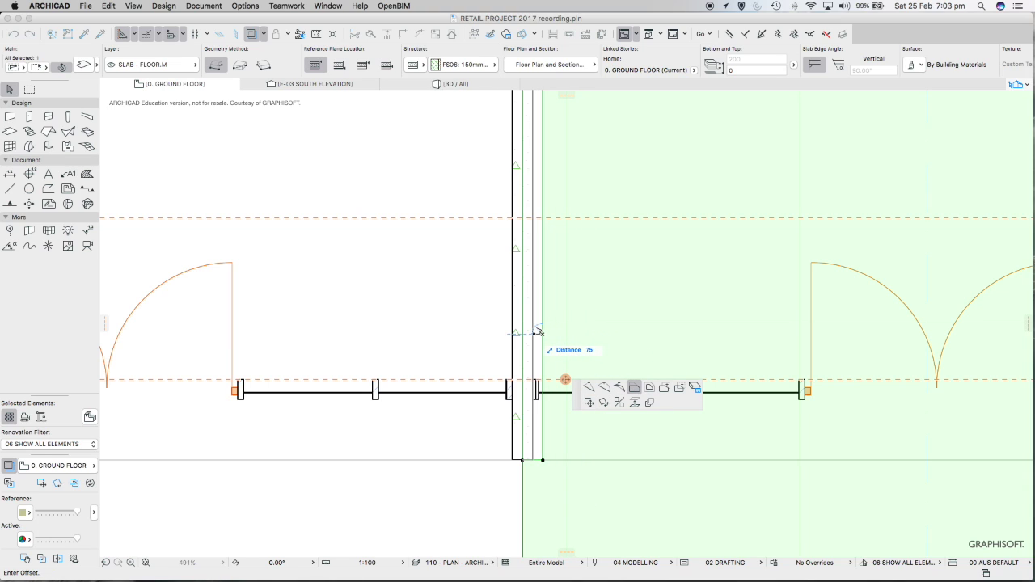
click(537, 331)
Copy the X1–X2 slab horizontally into the next bay so that its far edge lies on gridline X3.
scroll(594, 350, down, 5)
scroll(646, 346, down, 4)
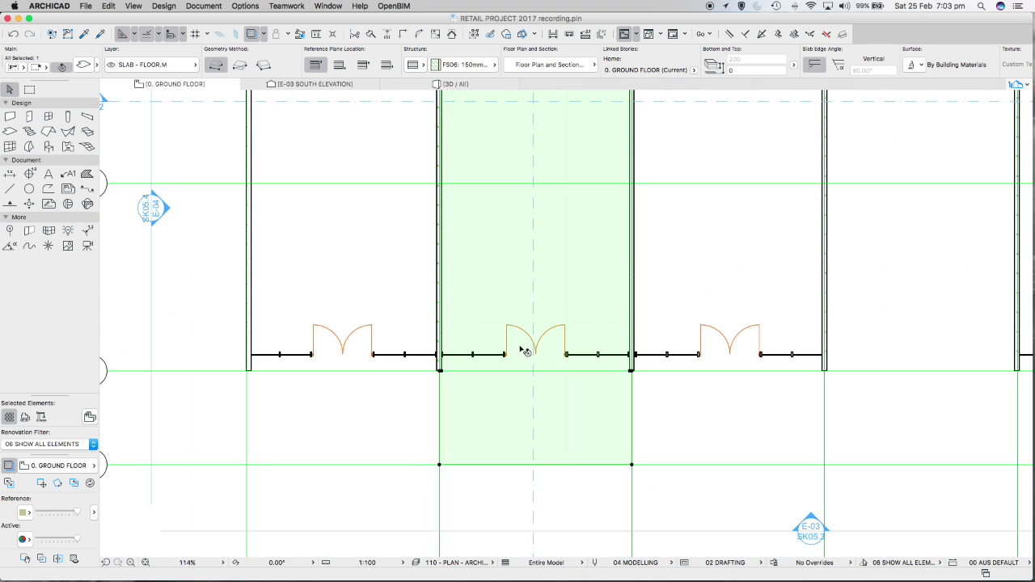
scroll(524, 351, down, 3)
scroll(485, 416, up, 8)
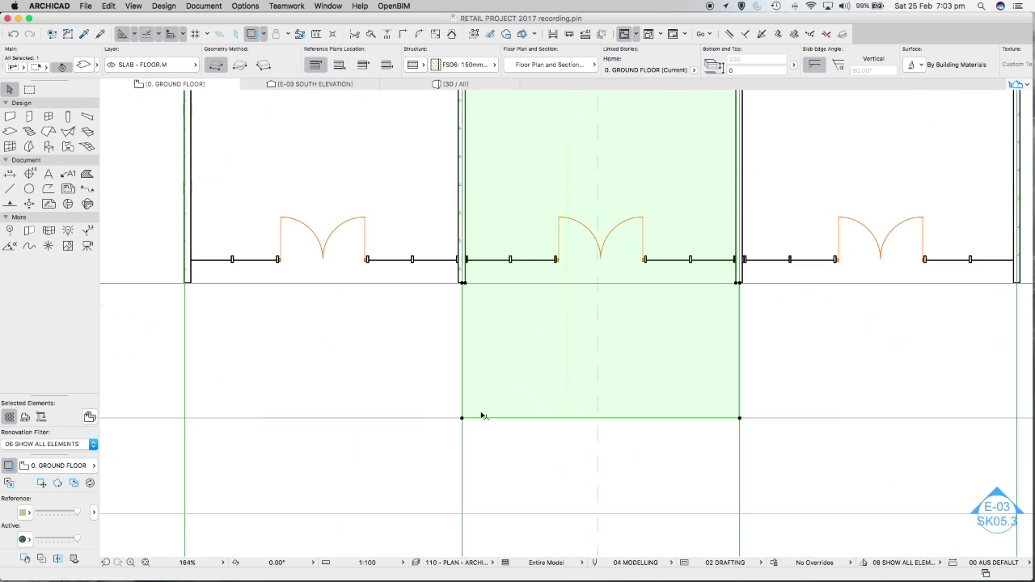
scroll(857, 390, down, 3)
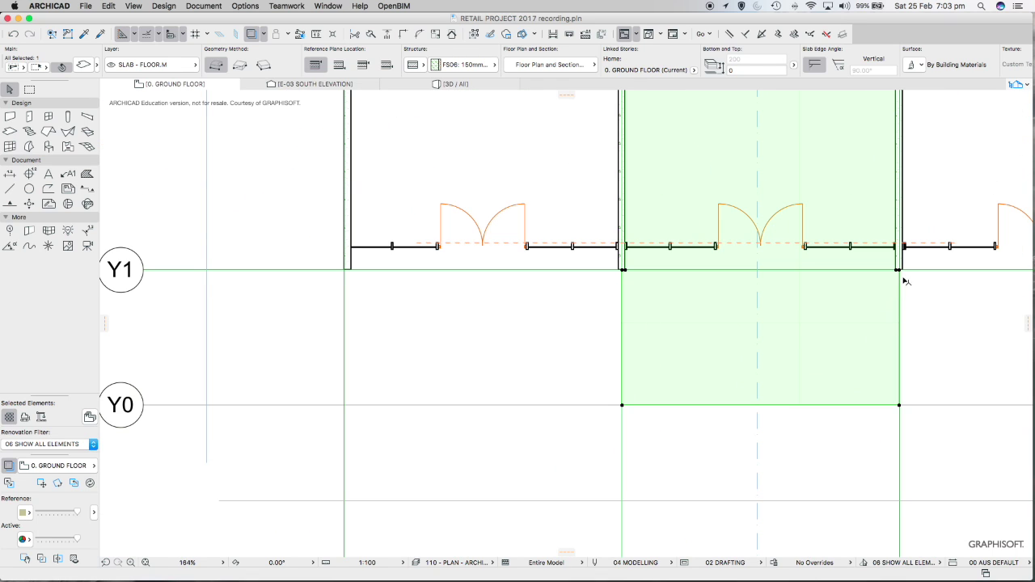
middle_drag(802, 323, 536, 403)
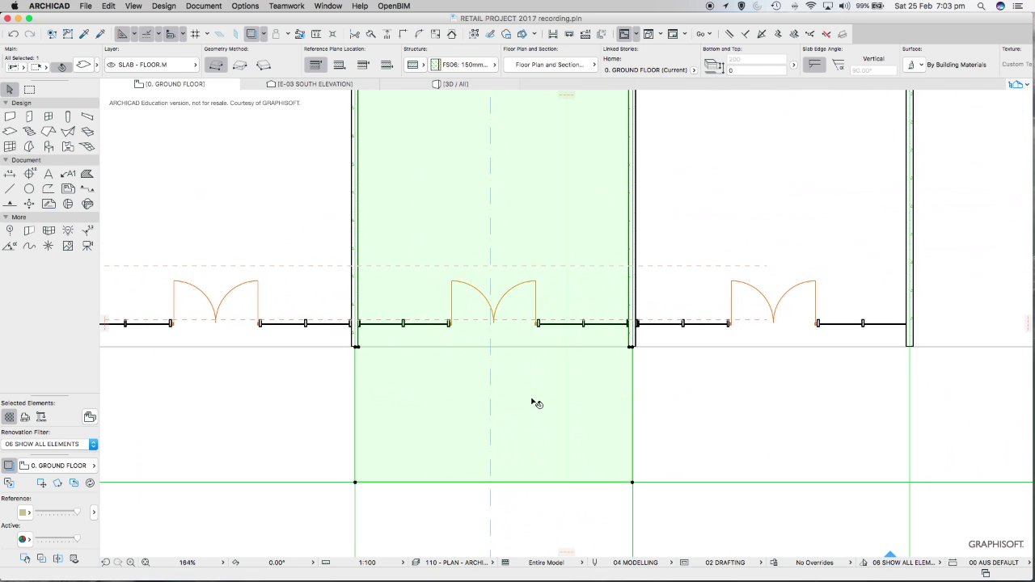
click(633, 446)
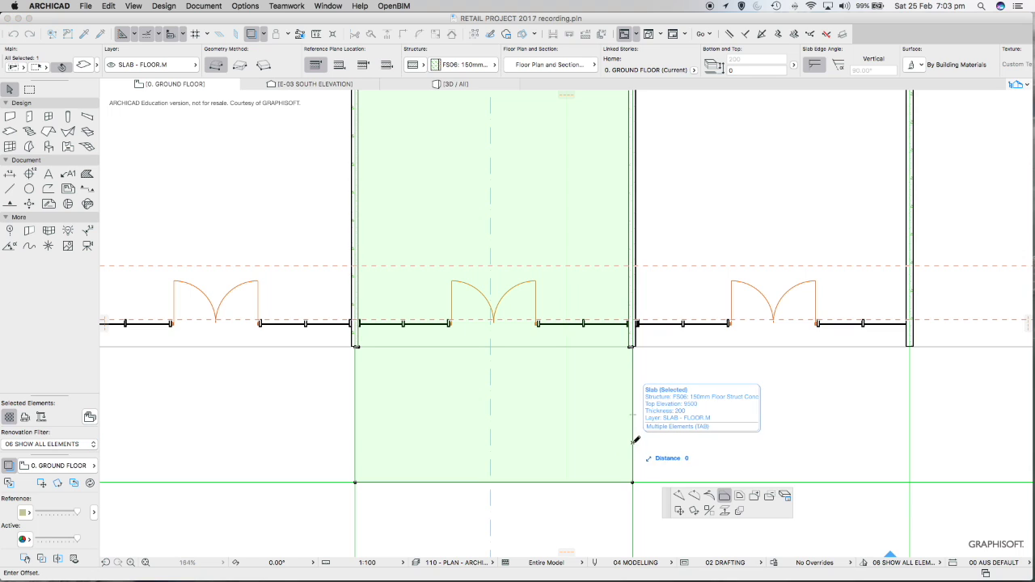
click(679, 512)
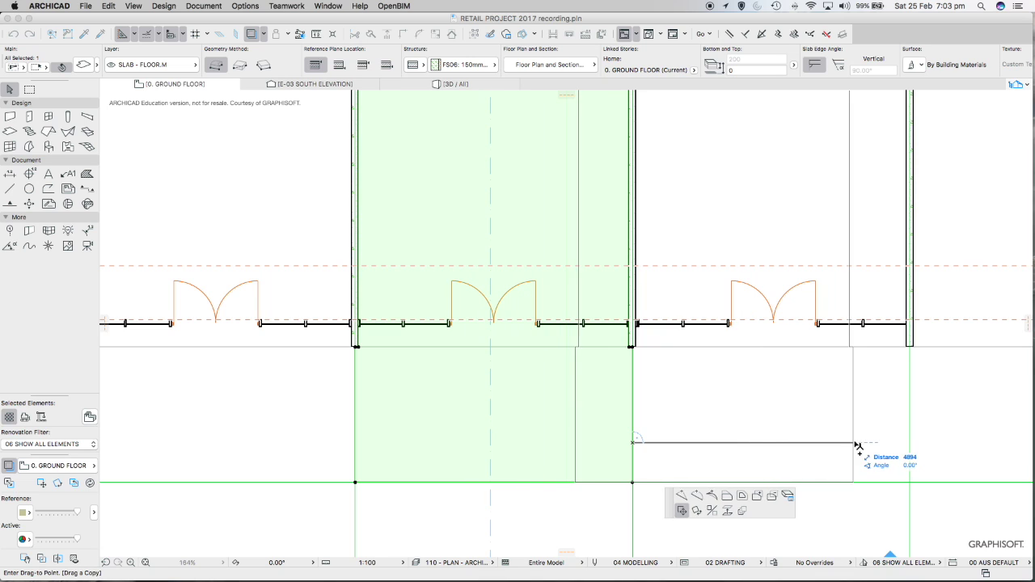
click(913, 444)
Copy the X2–X3 slab 6160 mm horizontally into the bay between X3 and X4.
middle_drag(890, 439, 412, 446)
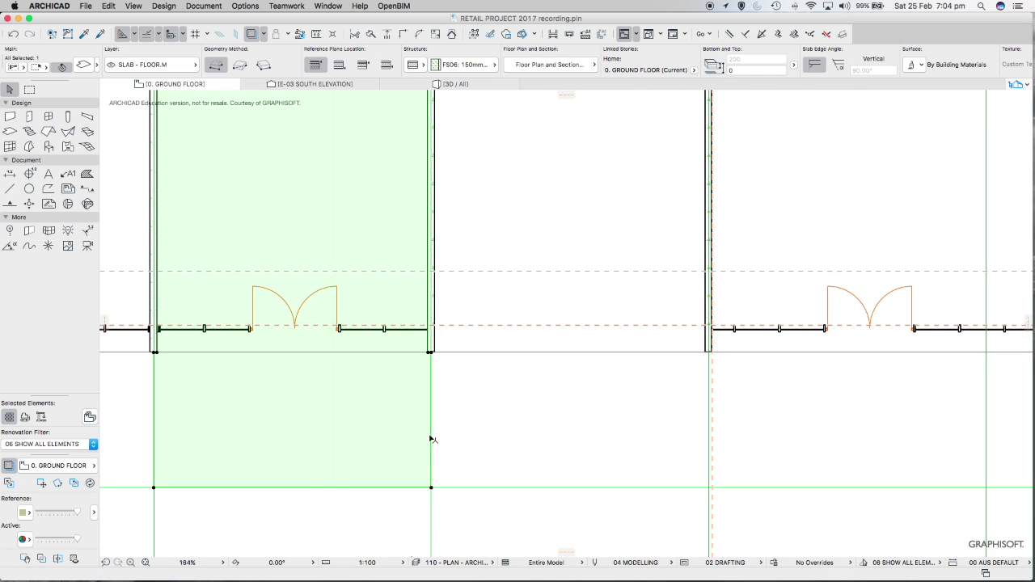
scroll(431, 439, down, 5)
scroll(433, 439, up, 5)
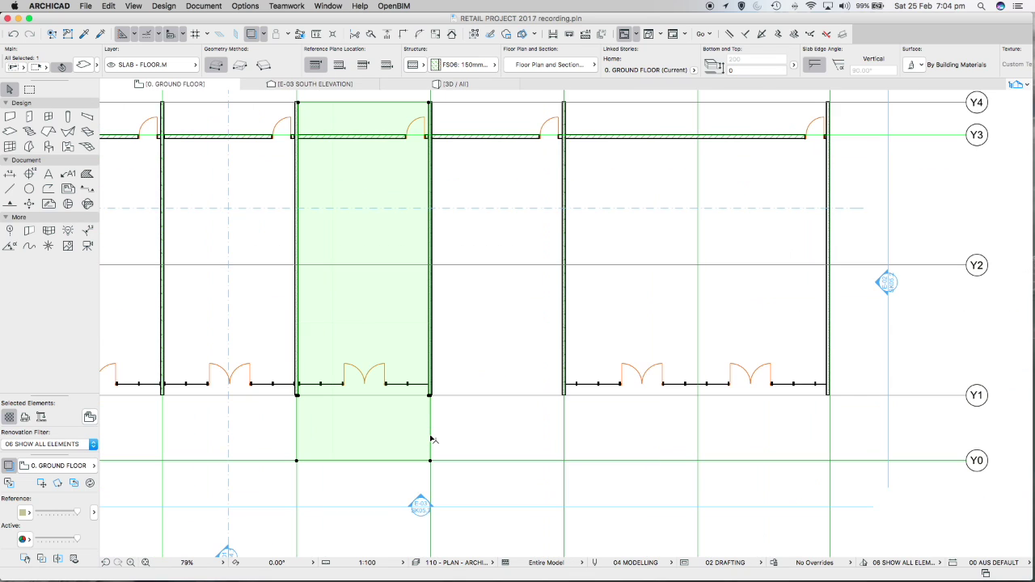
click(432, 440)
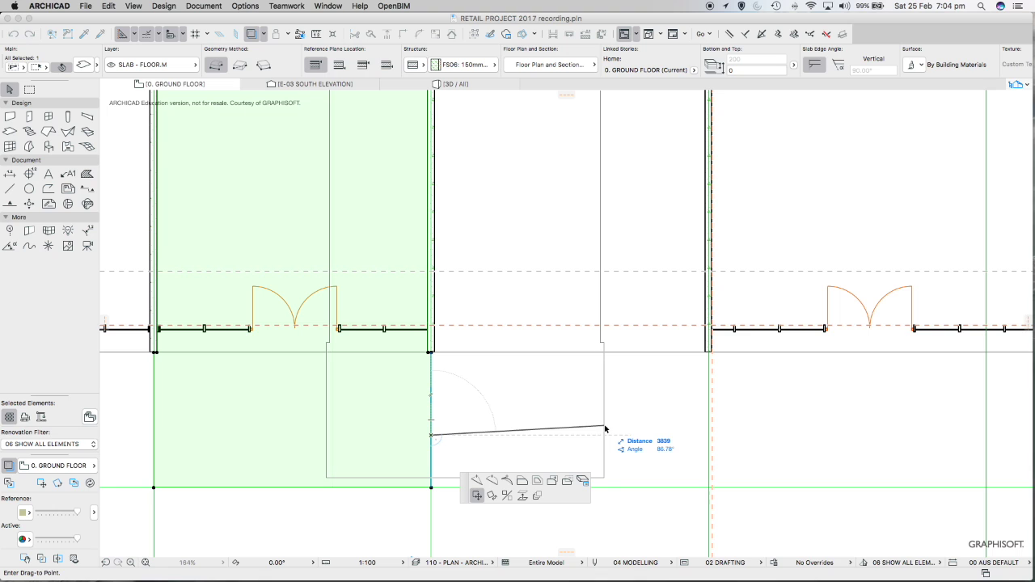
key(alt)
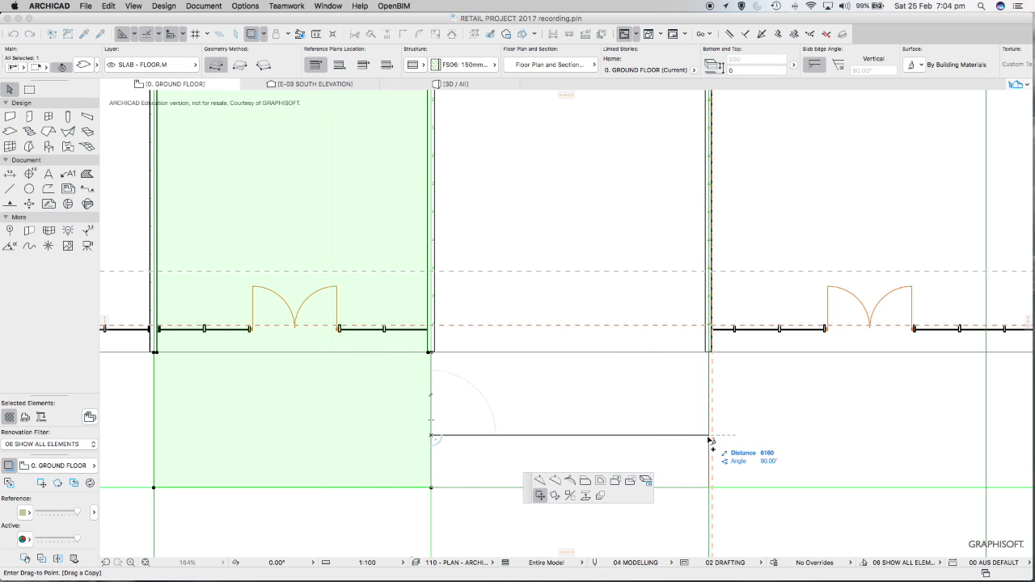
click(705, 430)
Place the X3–X4 slab 12235 mm along in the end bay, with its far edge on the outer face of the X6 wall.
scroll(704, 430, down, 4)
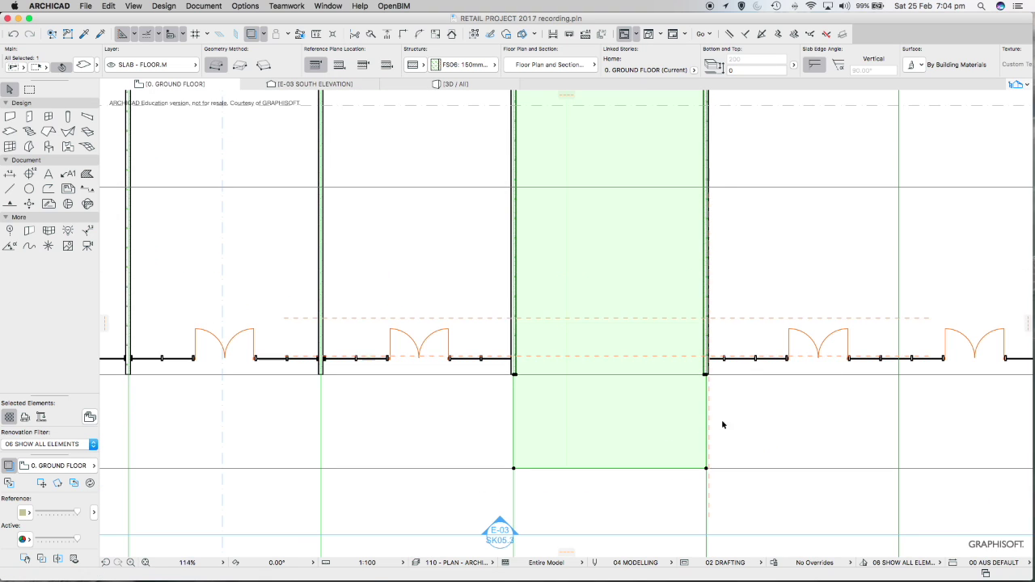
scroll(458, 411, right, 5)
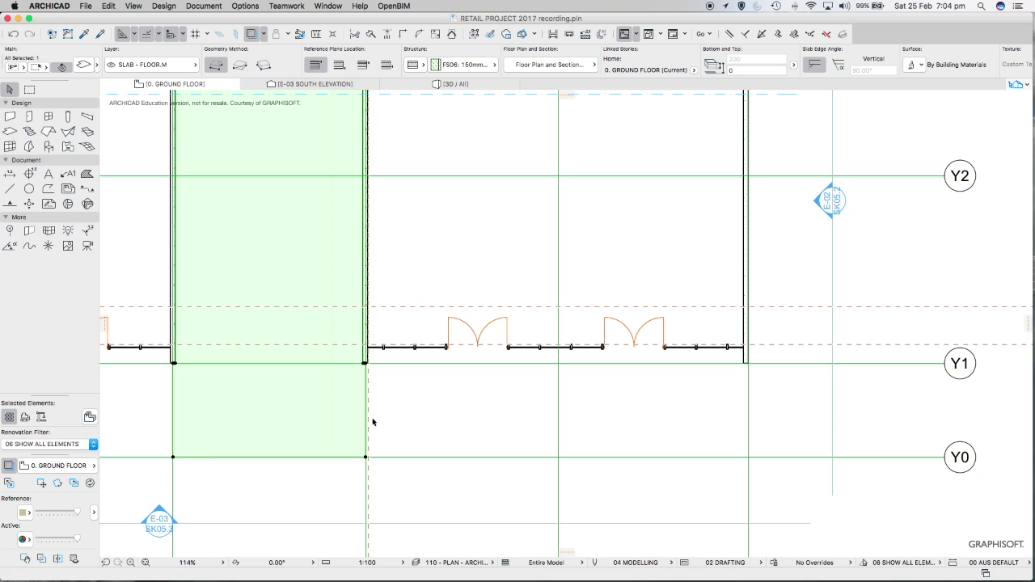
scroll(379, 406, up, 8)
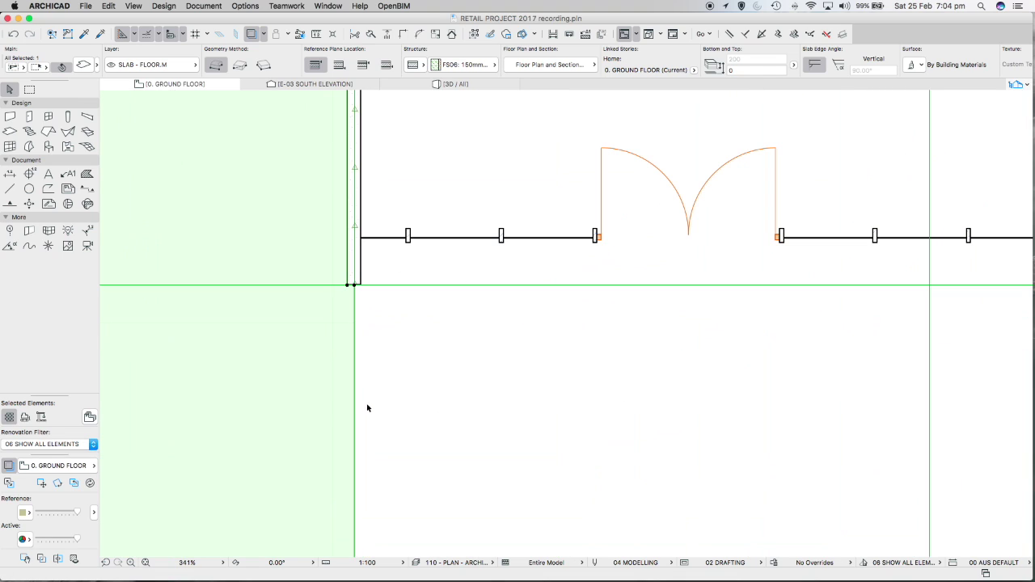
click(356, 410)
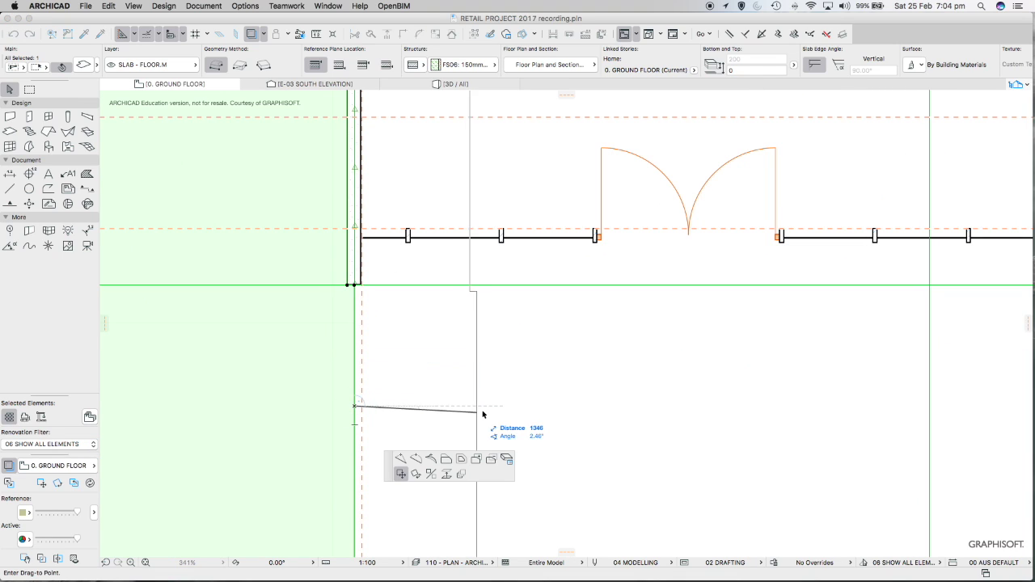
scroll(483, 415, down, 10)
scroll(482, 415, down, 2)
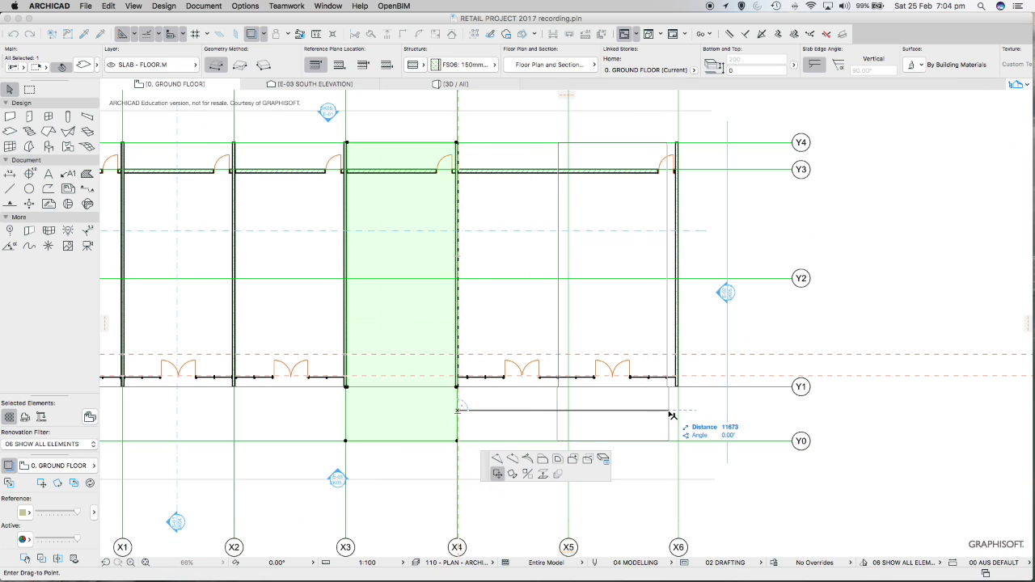
scroll(671, 412, up, 5)
scroll(689, 412, up, 6)
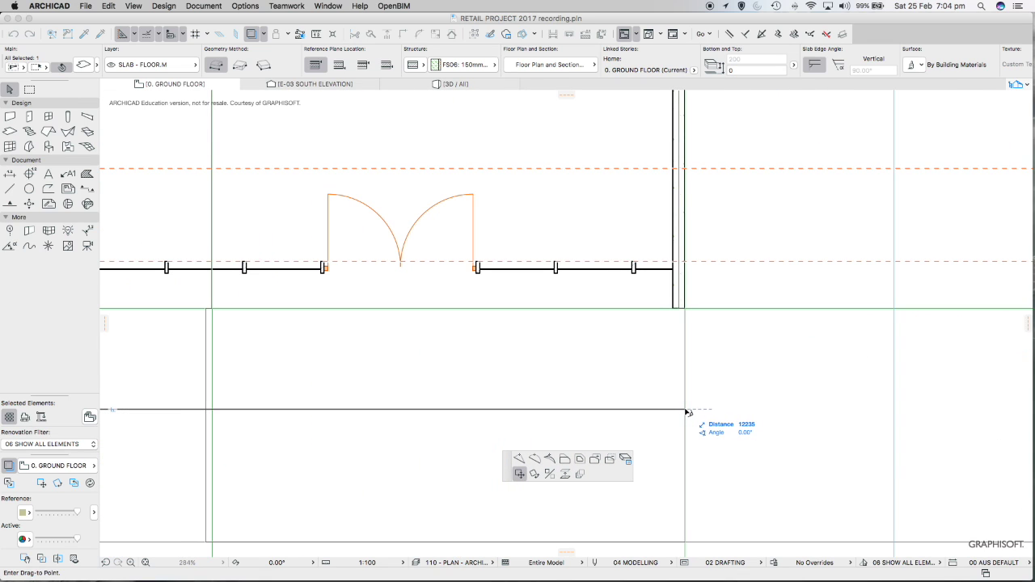
click(684, 412)
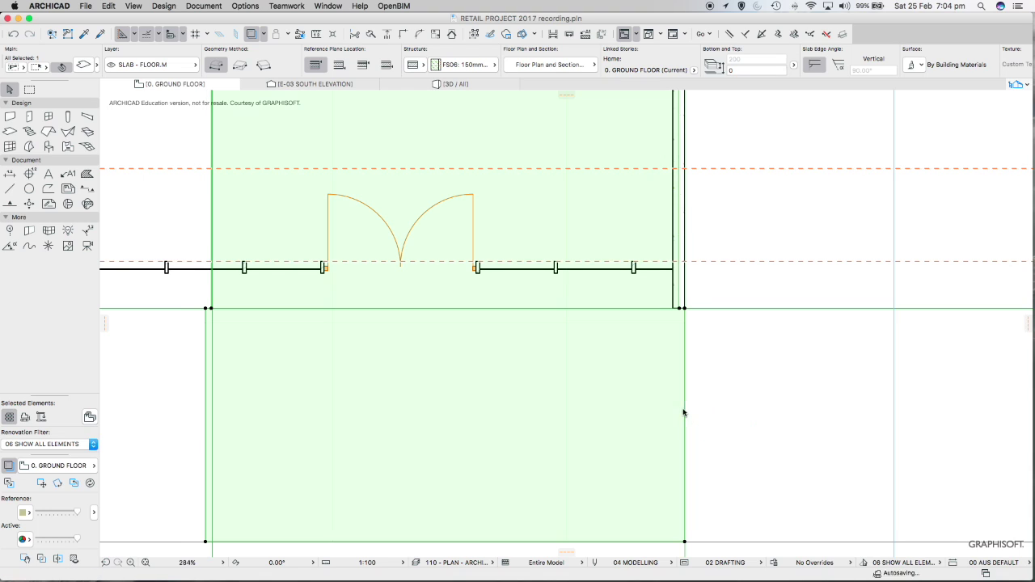
Offset the end slab's edge beneath the X6 wall to the wall's inner face.
scroll(680, 232, up, 10)
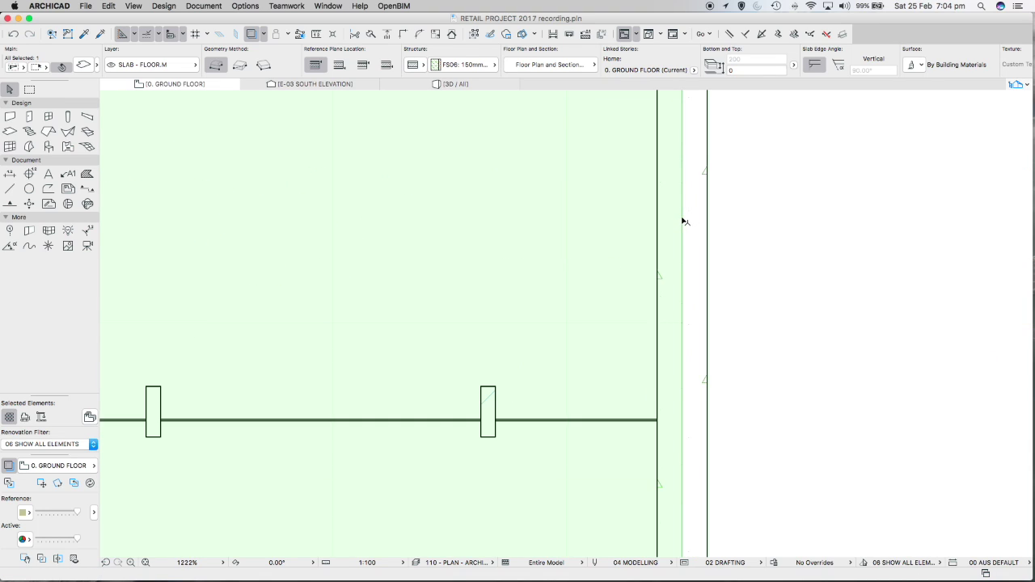
click(683, 219)
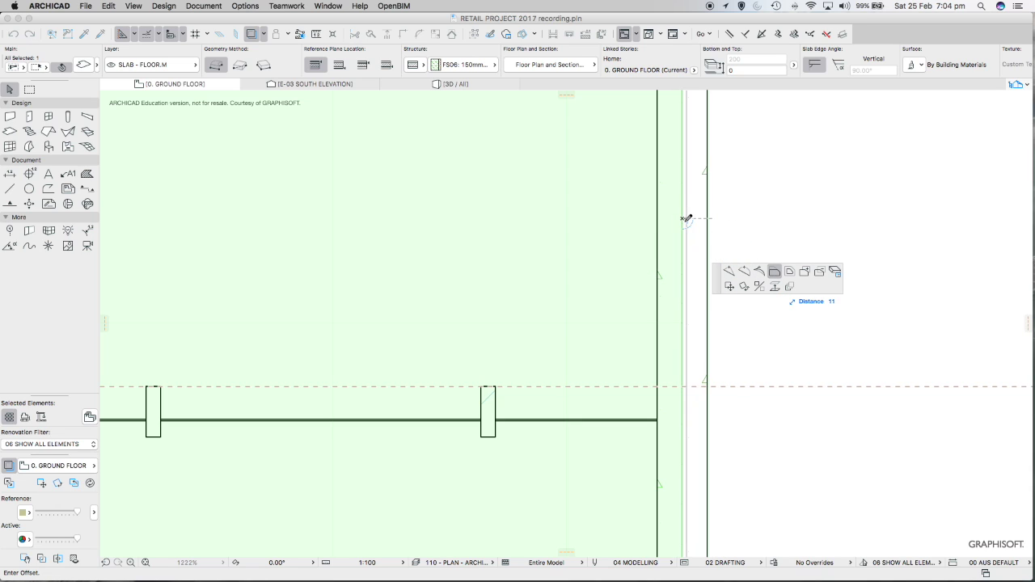
click(661, 264)
Offset the X5-side edge of the end slab between Y0 and Y1 out to the centreline of the X4 wall.
scroll(662, 263, down, 10)
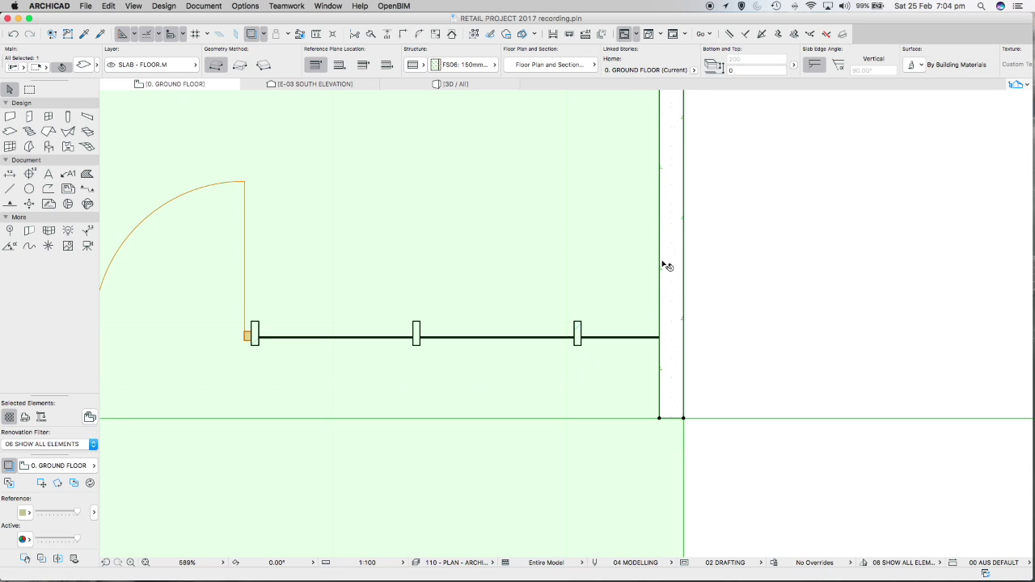
scroll(620, 282, left, 2)
middle_drag(564, 318, 730, 342)
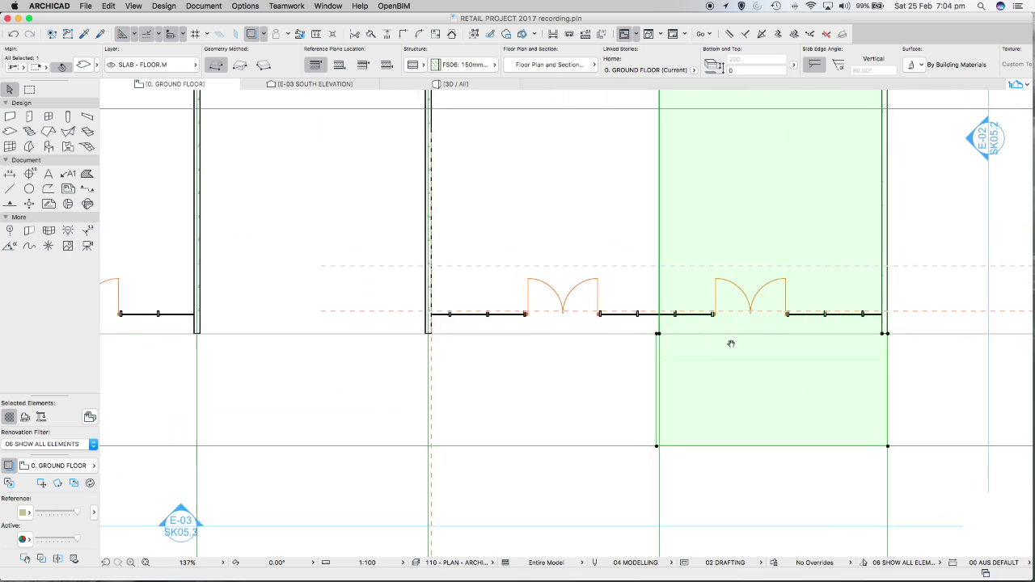
click(667, 401)
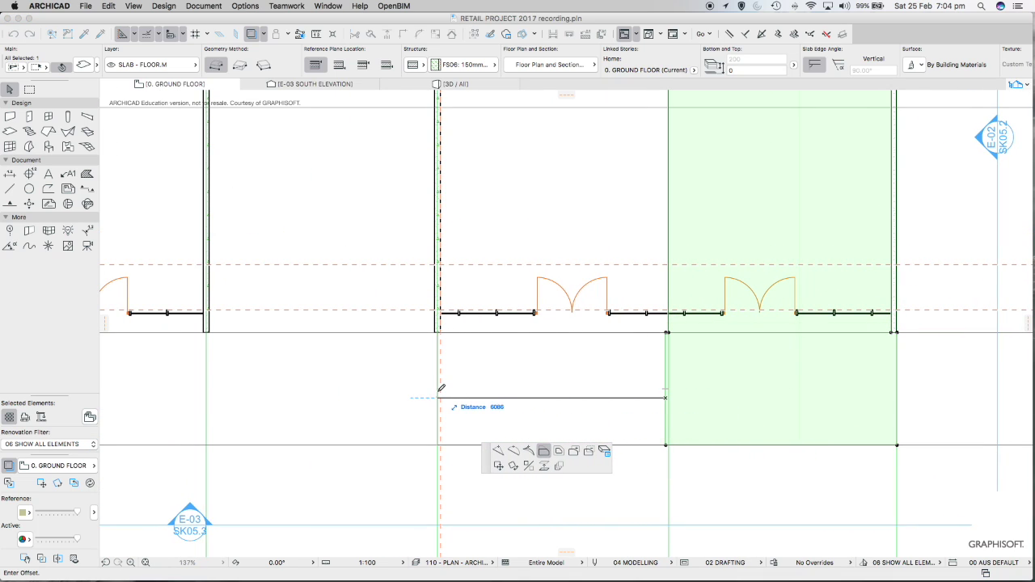
scroll(440, 388, up, 8)
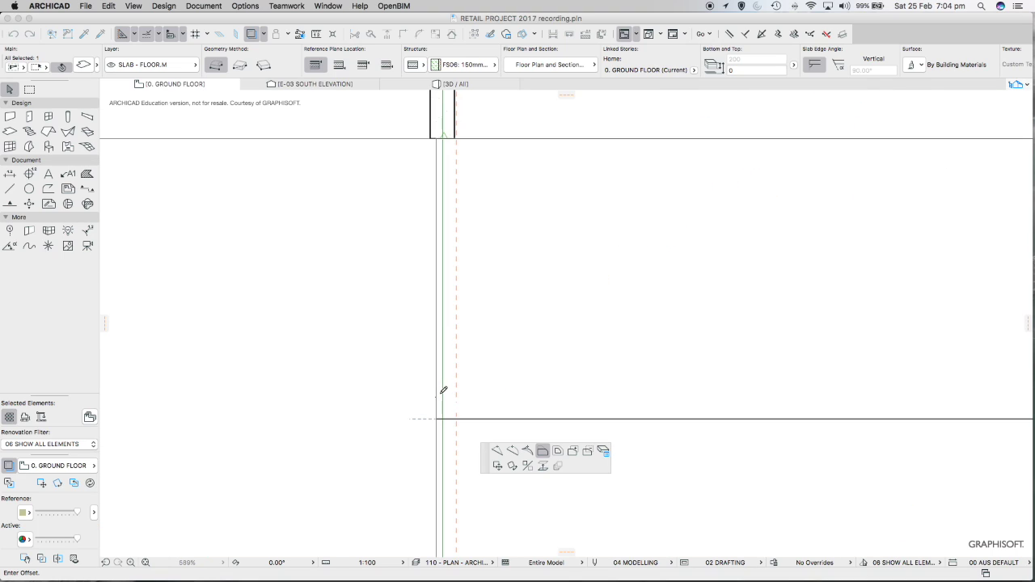
scroll(448, 404, up, 6)
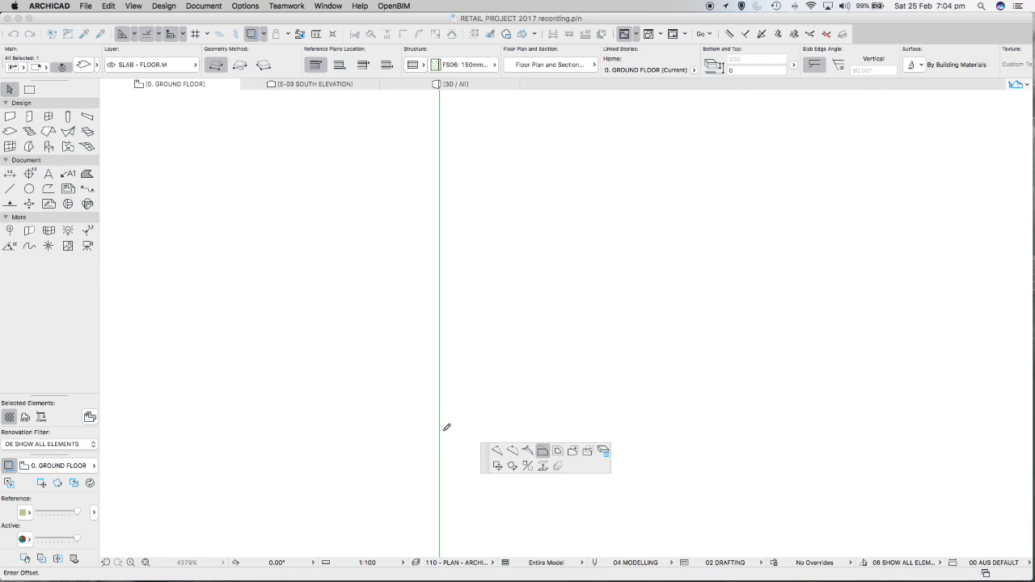
scroll(445, 433, down, 4)
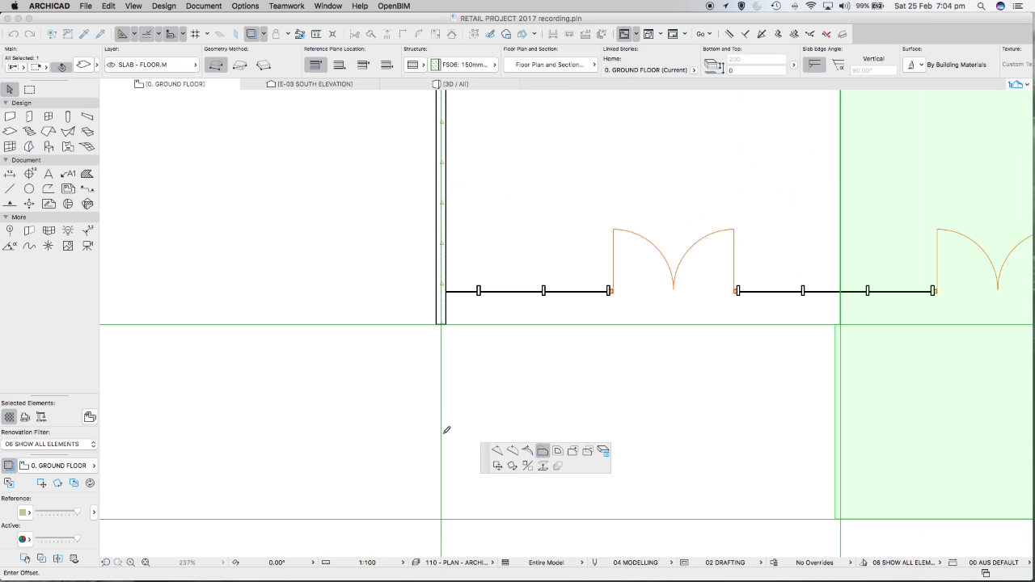
scroll(446, 332, up, 6)
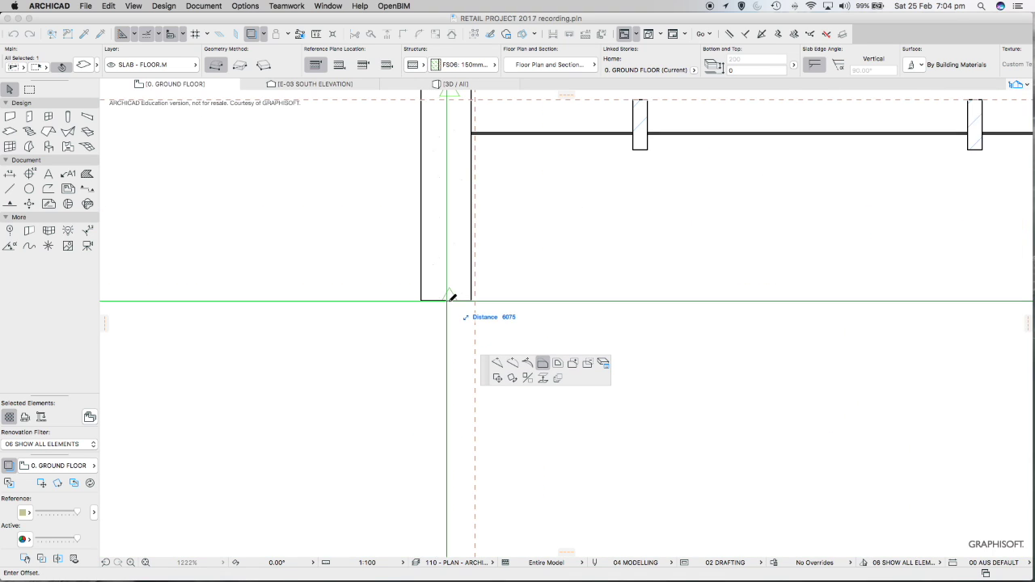
click(446, 301)
Offset the end slab's remaining X5 edge, between Y1 and Y4, to the near face of the X4 wall and clear the selection.
scroll(474, 351, down, 10)
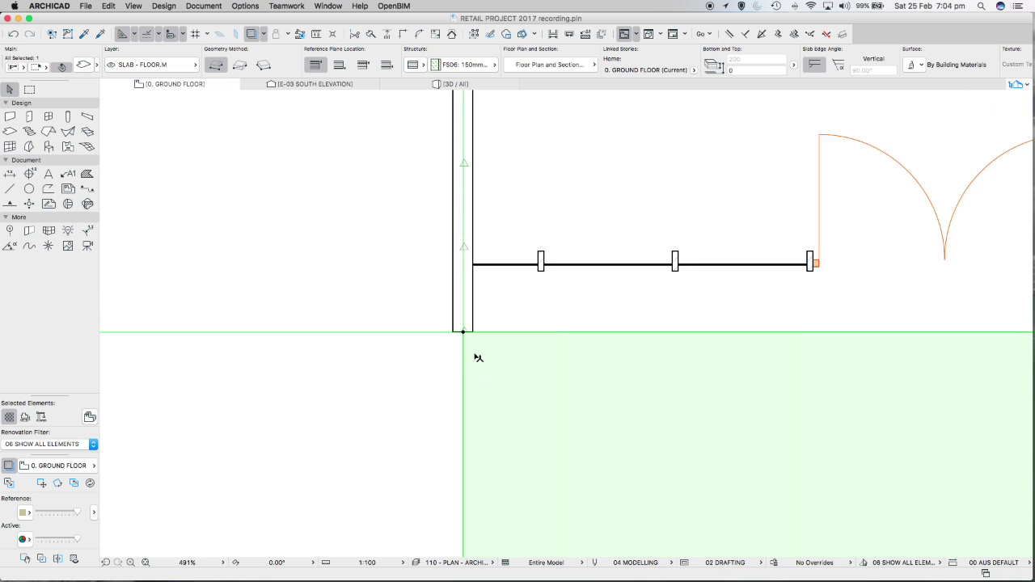
click(601, 276)
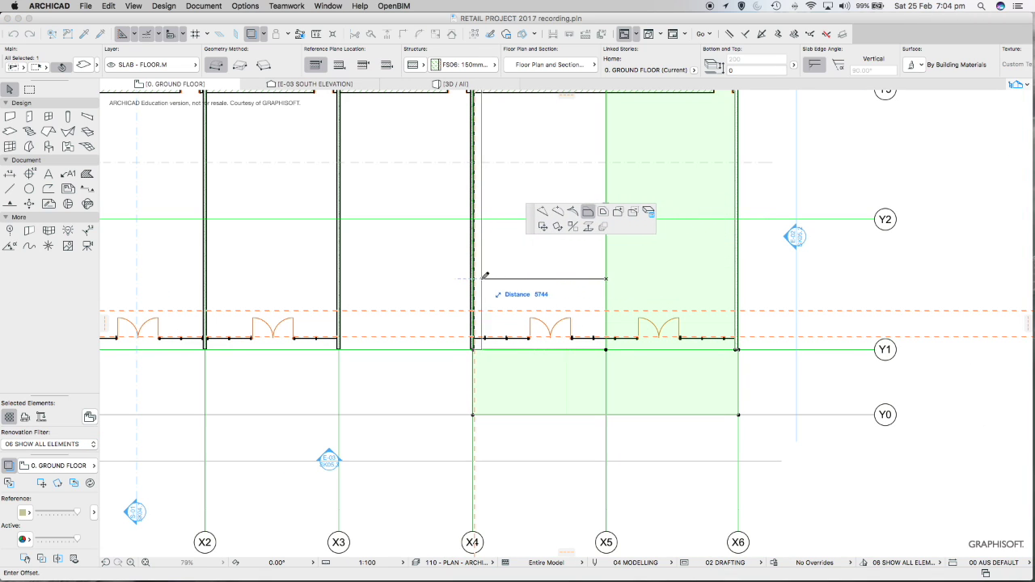
scroll(476, 277, up, 8)
scroll(474, 277, up, 4)
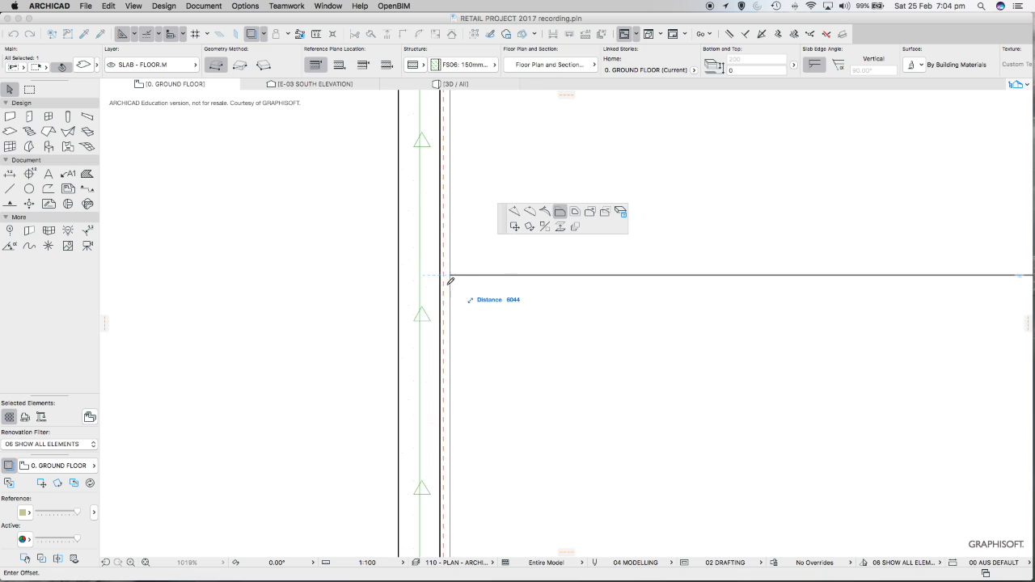
click(445, 273)
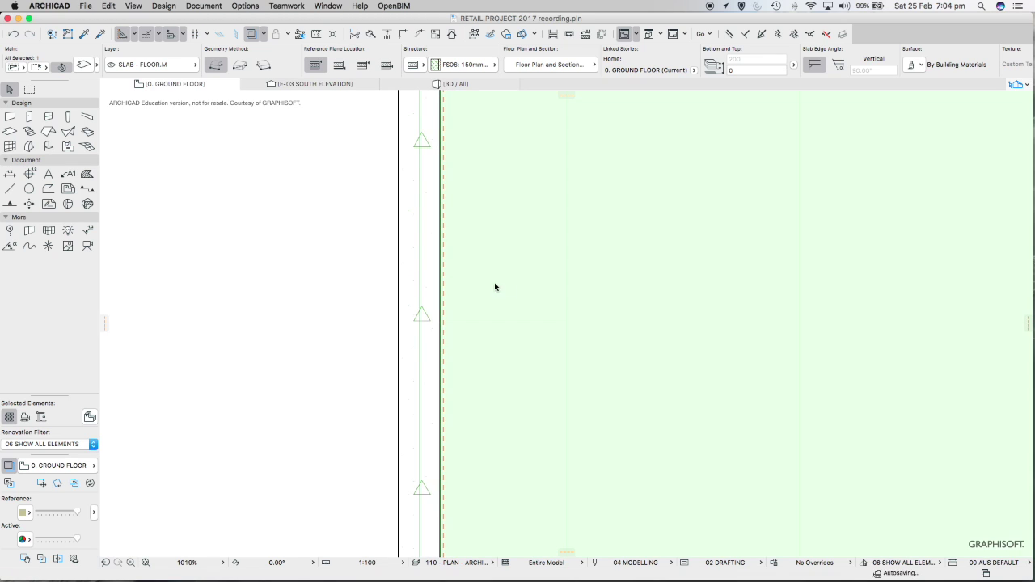
scroll(534, 294, down, 12)
scroll(533, 295, down, 3)
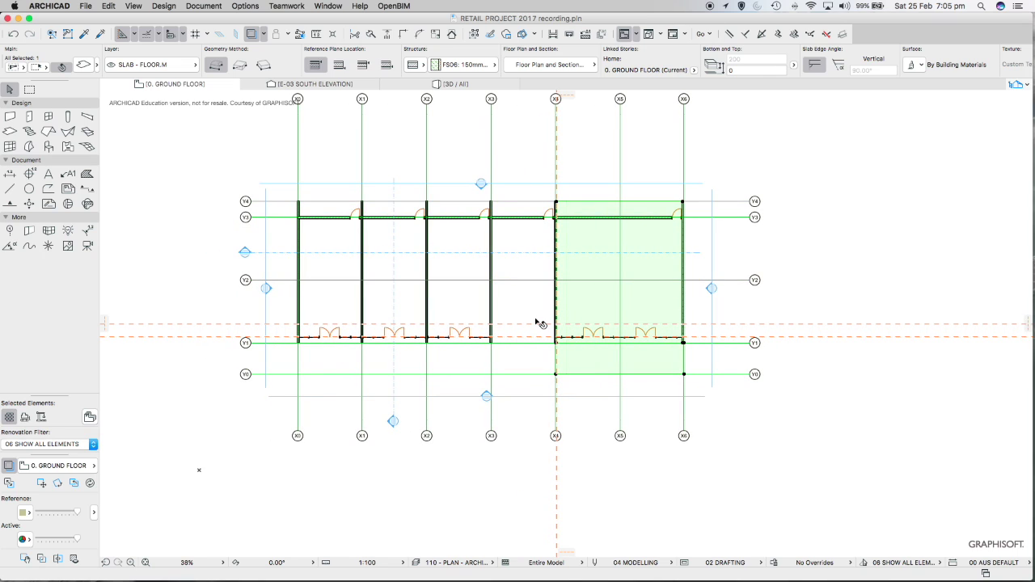
click(537, 305)
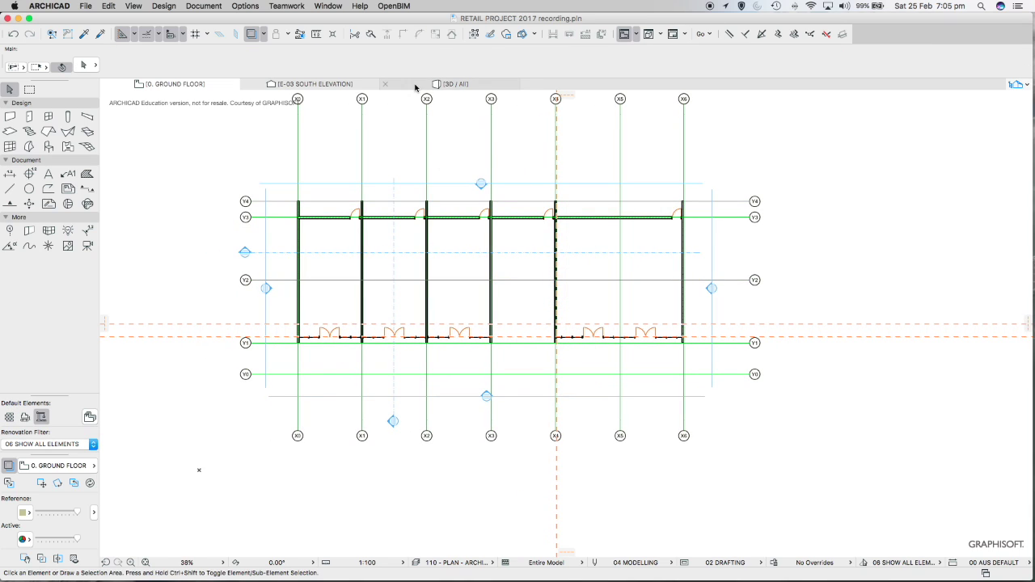
Inspect the ground floor slabs across all bays in the 3D view, selecting the first bay's slab.
click(451, 84)
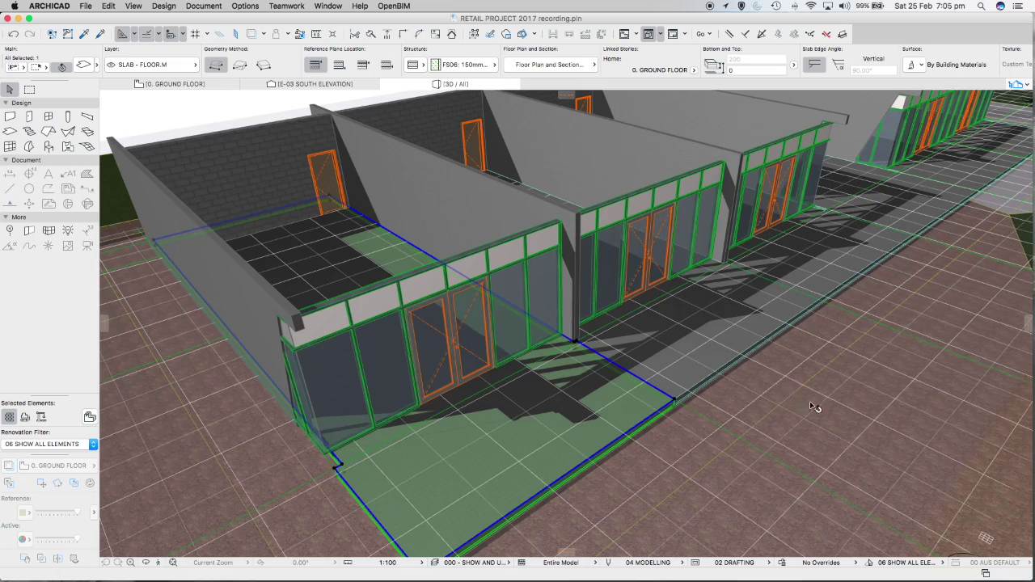
click(813, 407)
scroll(817, 397, down, 10)
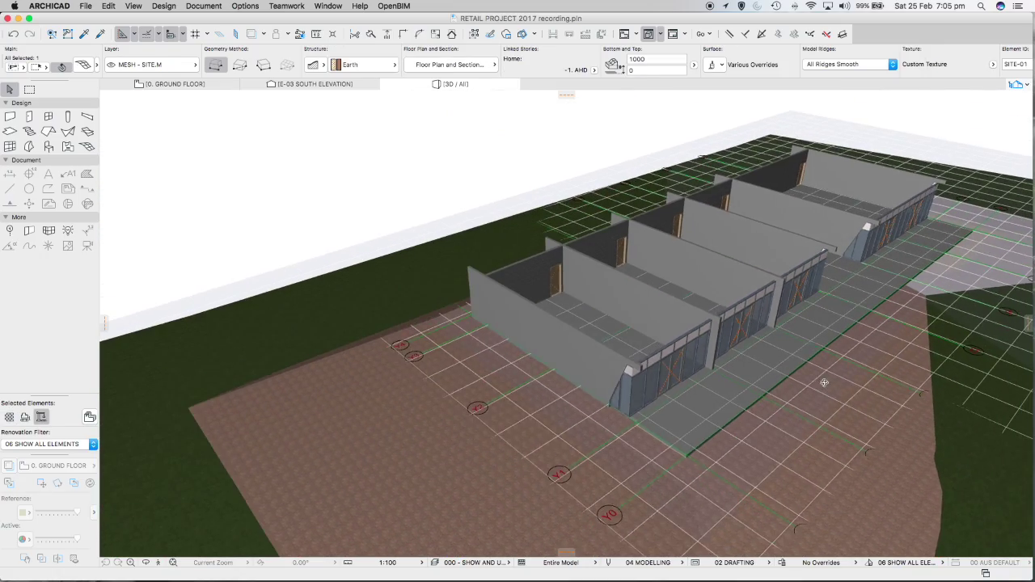
scroll(824, 382, down, 3)
scroll(723, 363, up, 5)
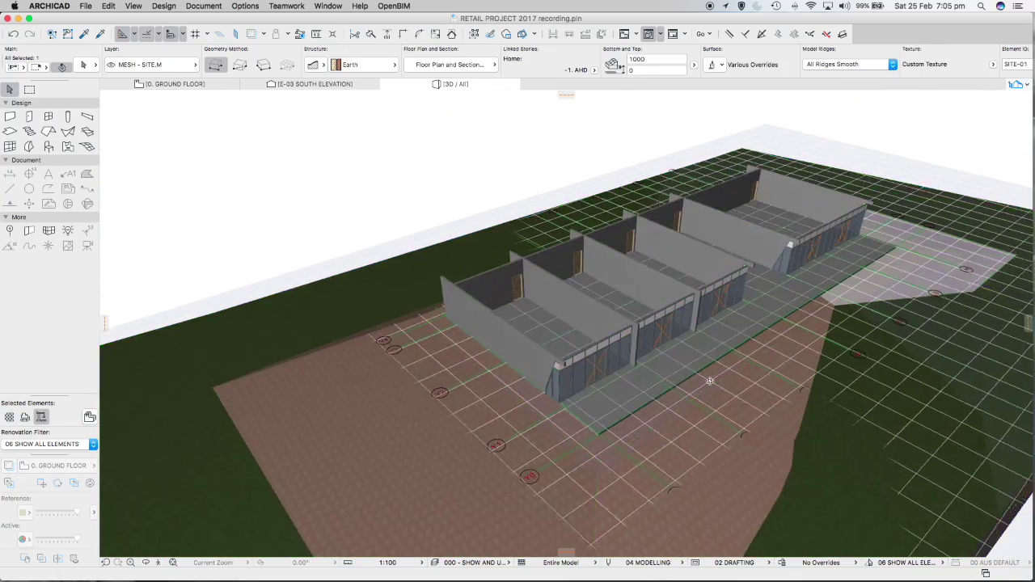
scroll(636, 400, up, 8)
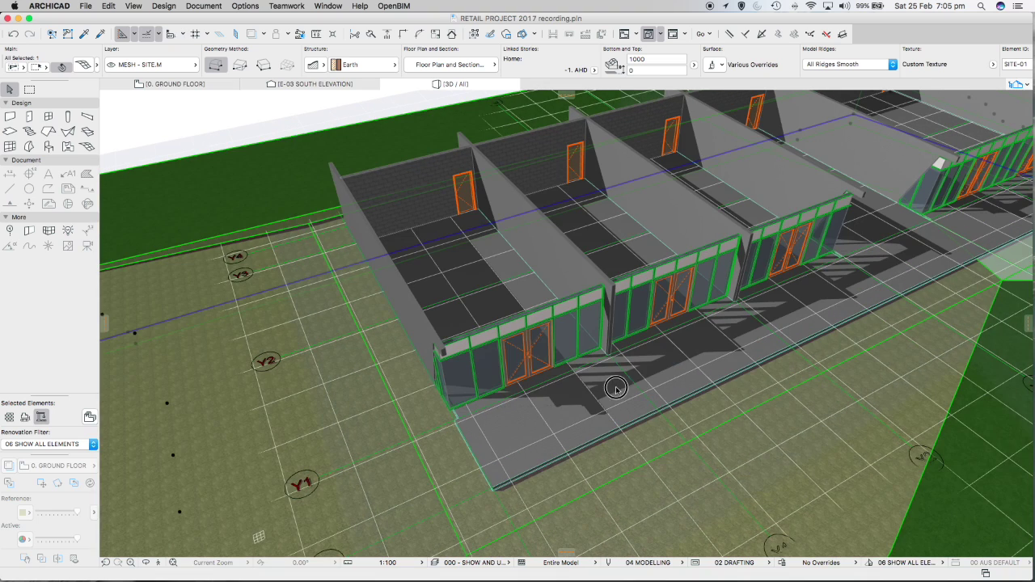
click(630, 394)
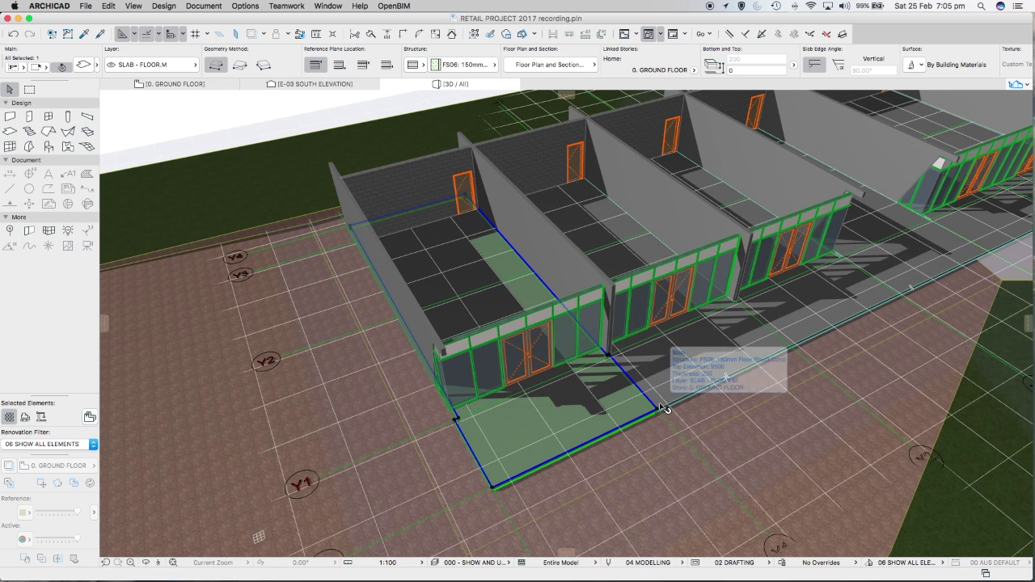
mouse_move(709, 423)
shift+middle_down()
mouse_move(670, 430)
mouse_move(653, 419)
mouse_move(743, 414)
mouse_move(711, 404)
mouse_move(535, 437)
shift+middle_up()
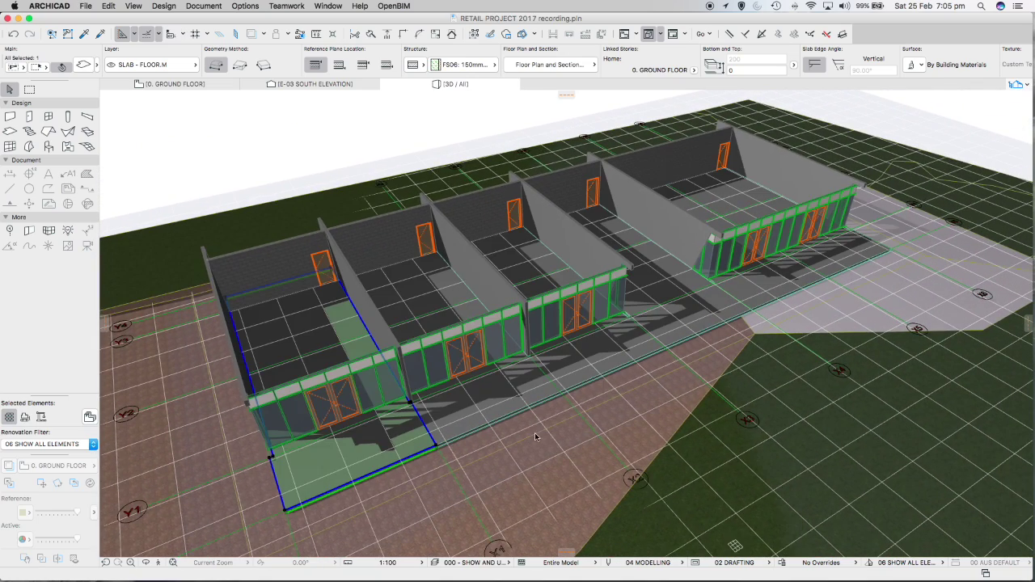
mouse_move(629, 441)
shift+middle_down()
mouse_move(481, 404)
mouse_move(657, 430)
shift+middle_up()
Hide the WALL - GENERAL.M layer in 3D by using one of the party walls between the shop bays.
click(484, 268)
right_click(481, 265)
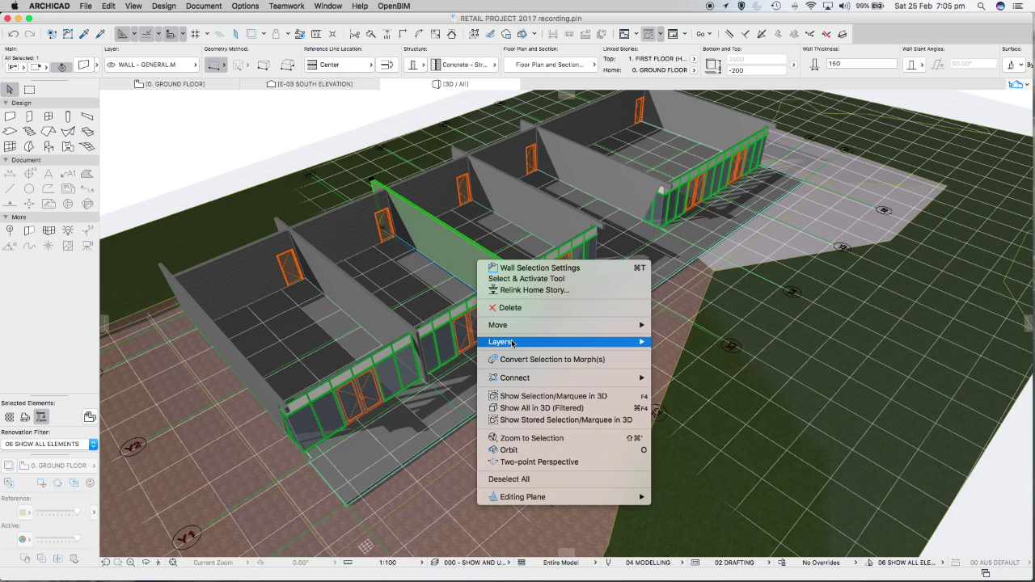
click(681, 353)
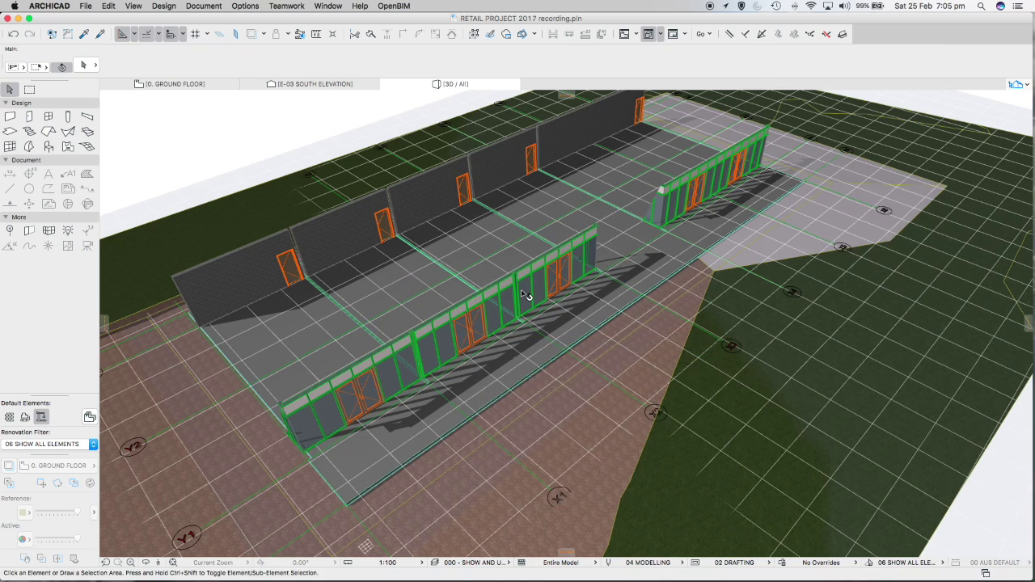
Examine the joints between adjoining floor slabs along the lines of the hidden party walls.
scroll(521, 293, down, 3)
scroll(508, 339, up, 10)
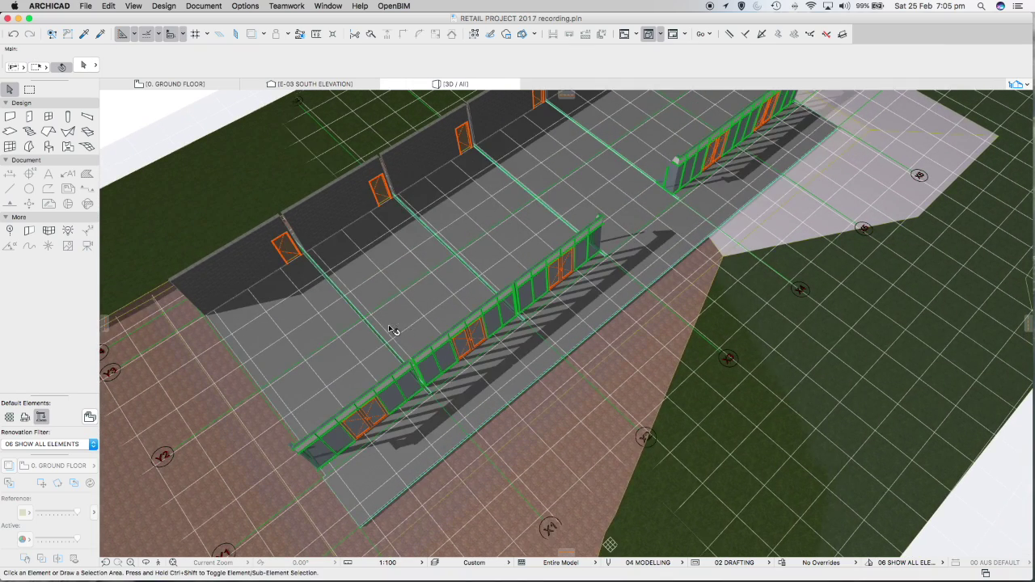
scroll(364, 327, up, 10)
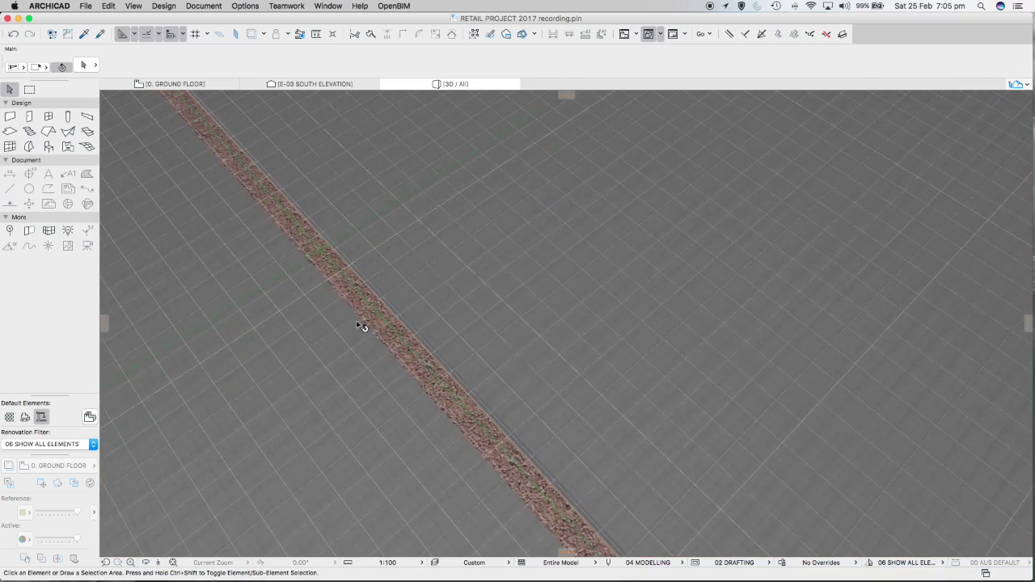
shift+middle_drag(376, 329, 226, 228)
shift+middle_drag(344, 254, 649, 357)
scroll(657, 361, down, 10)
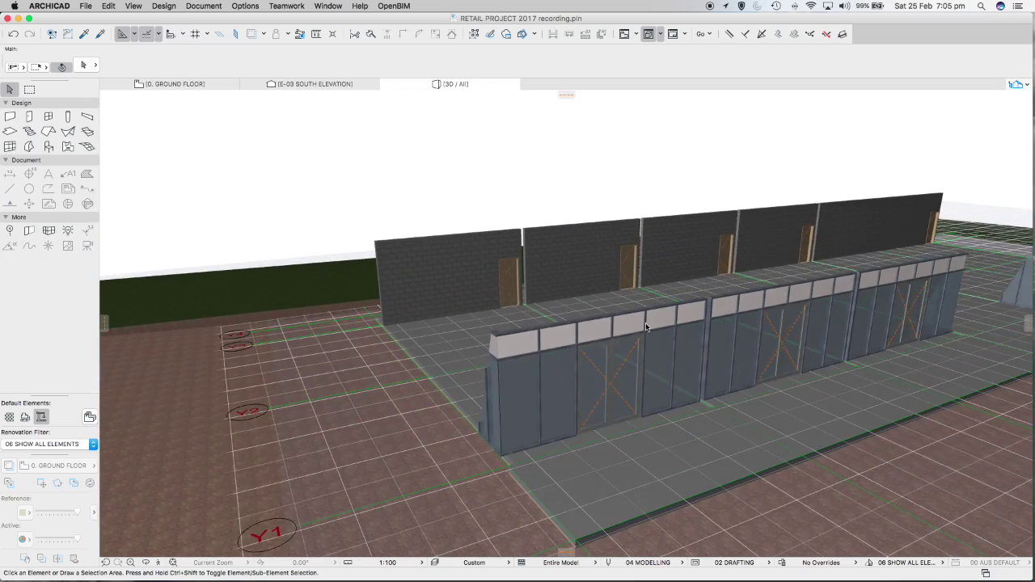
scroll(646, 327, up, 8)
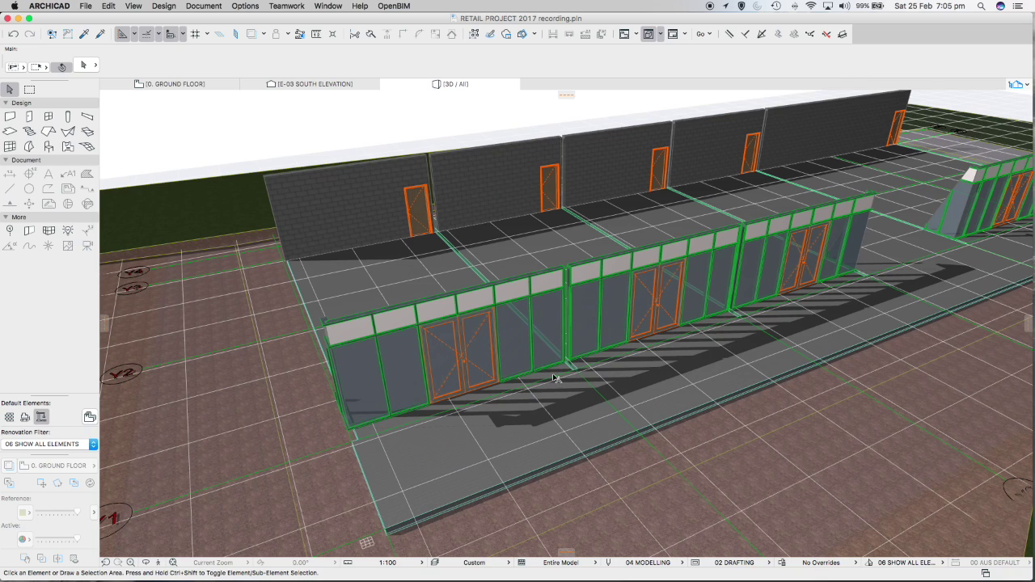
Make the FOOTINGS layer visible in the layer settings of the 3D model.
click(435, 563)
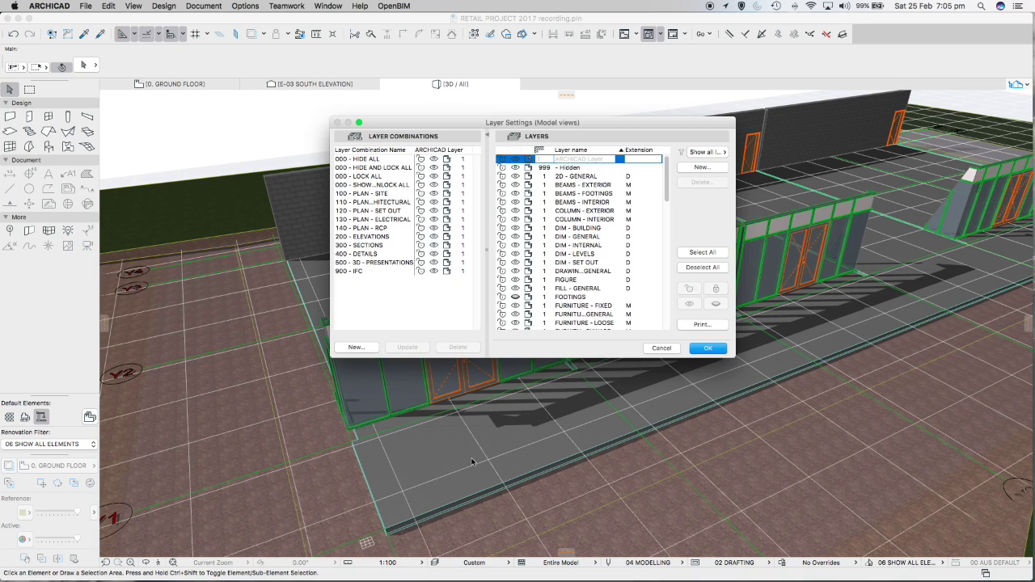
click(516, 298)
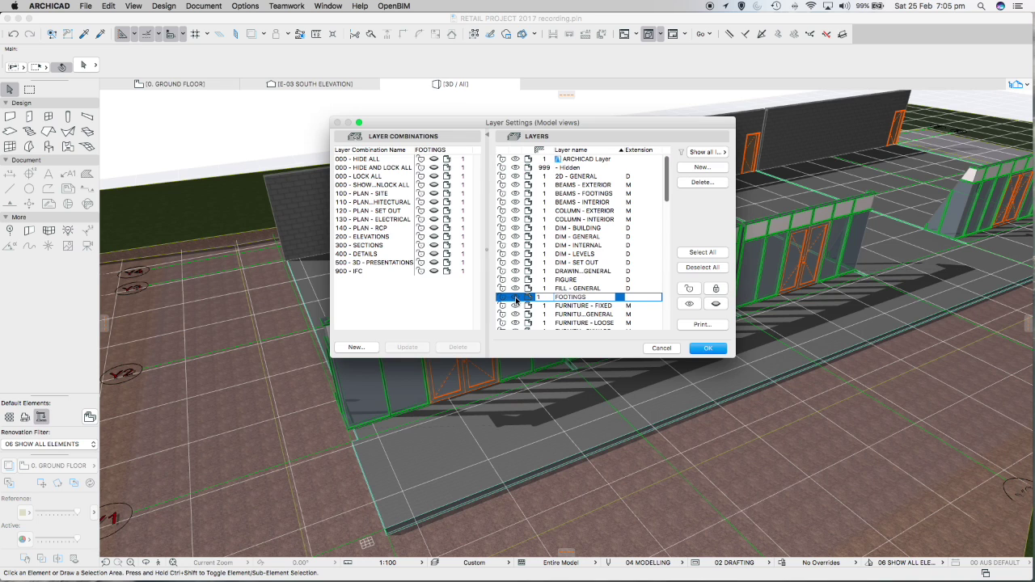
click(703, 349)
Examine how the pad footings sit beneath the slab joints and along the outer edge of the first bay's slab.
shift+middle_drag(571, 276, 550, 280)
scroll(534, 187, up, 10)
scroll(513, 207, down, 5)
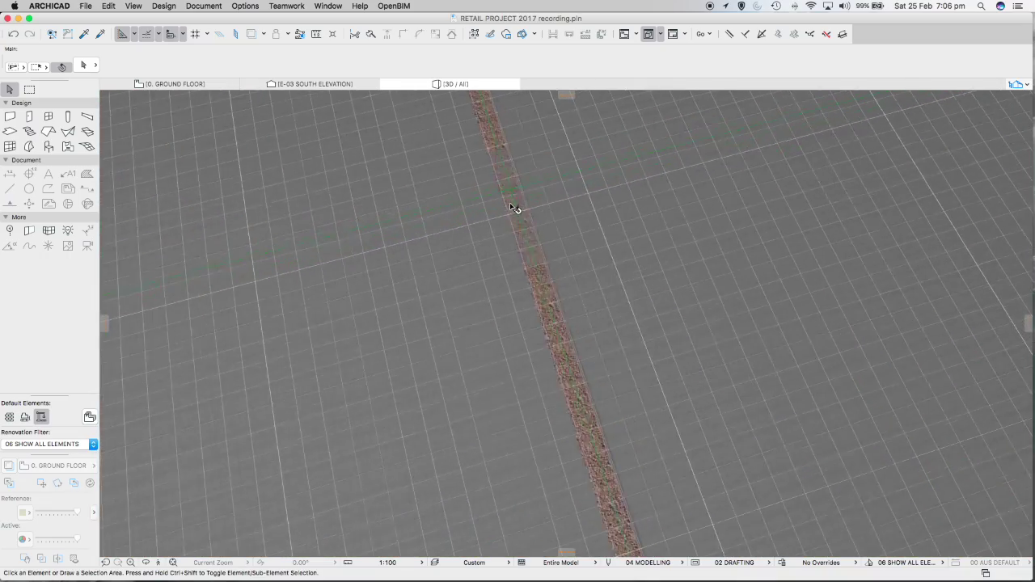
click(504, 172)
scroll(663, 262, down, 10)
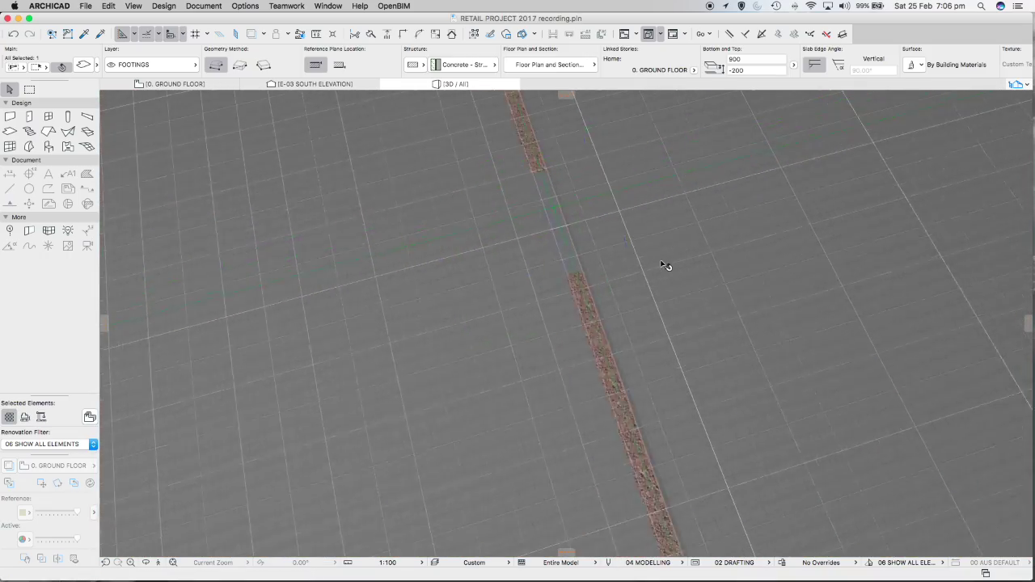
shift+middle_drag(661, 265, 735, 292)
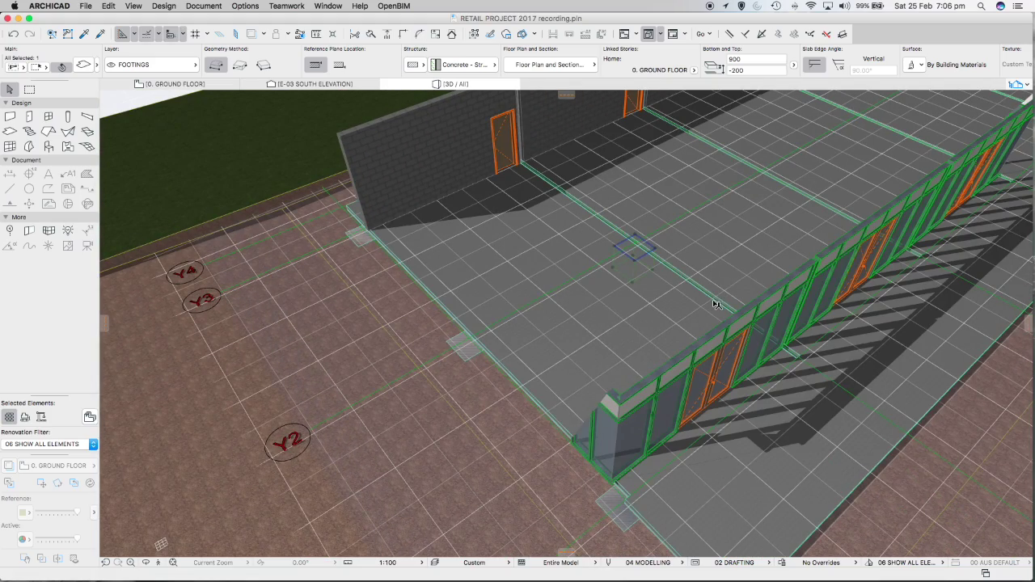
key(Escape)
scroll(624, 497, up, 5)
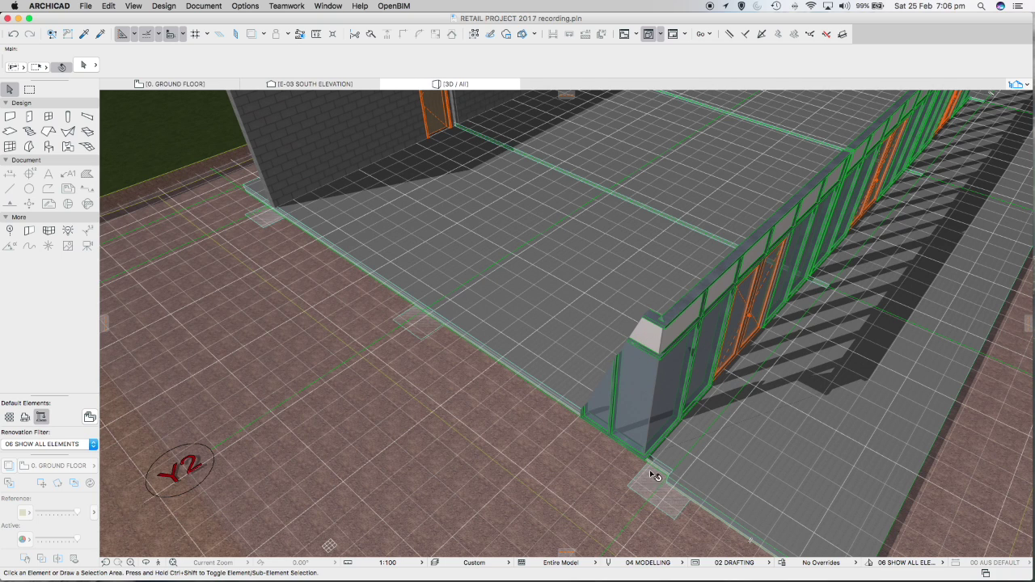
mouse_move(653, 486)
shift+middle_down()
mouse_move(684, 477)
mouse_move(691, 463)
shift+middle_up()
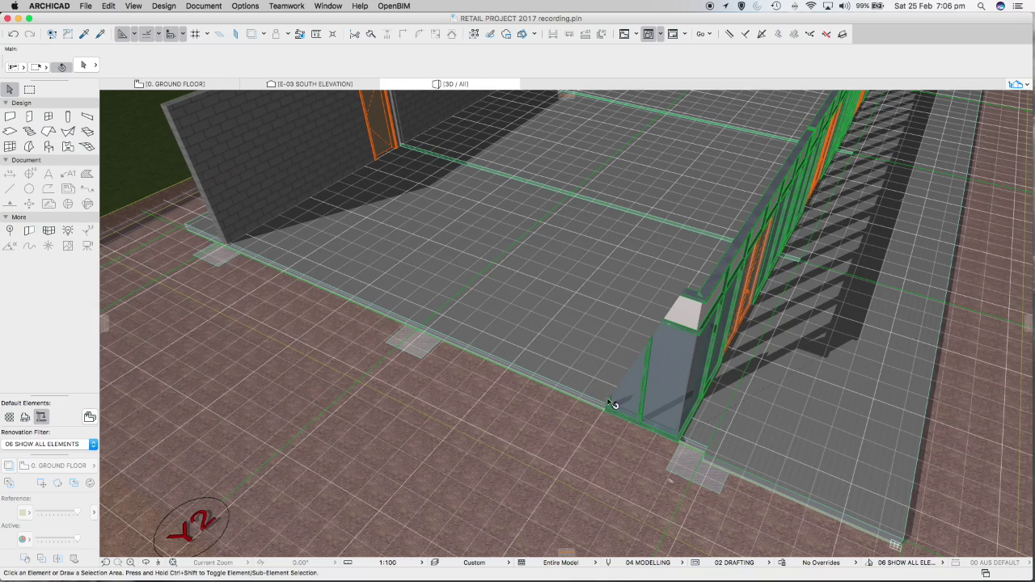
scroll(665, 443, down, 5)
shift+middle_drag(695, 441, 656, 453)
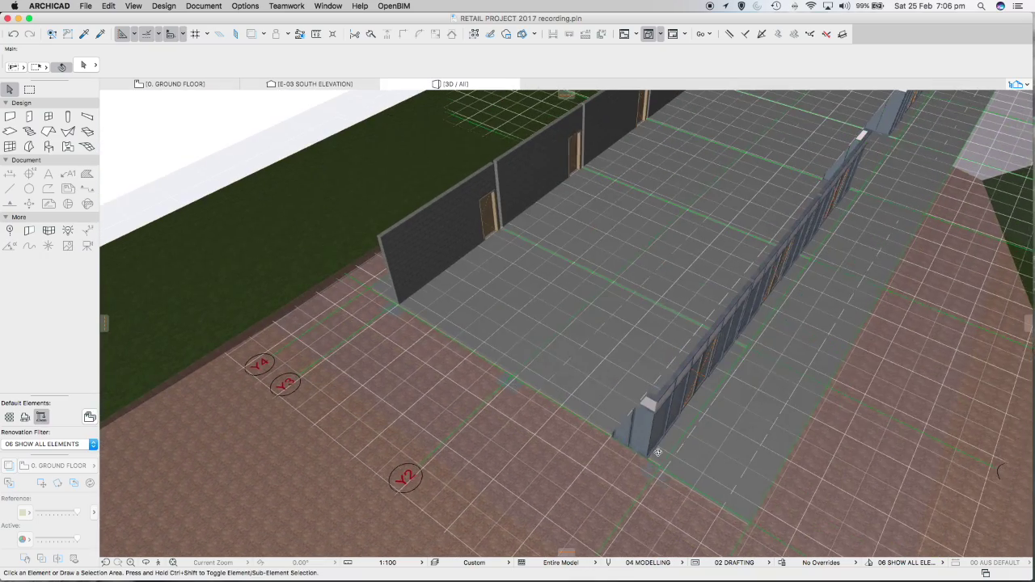
scroll(658, 457, up, 5)
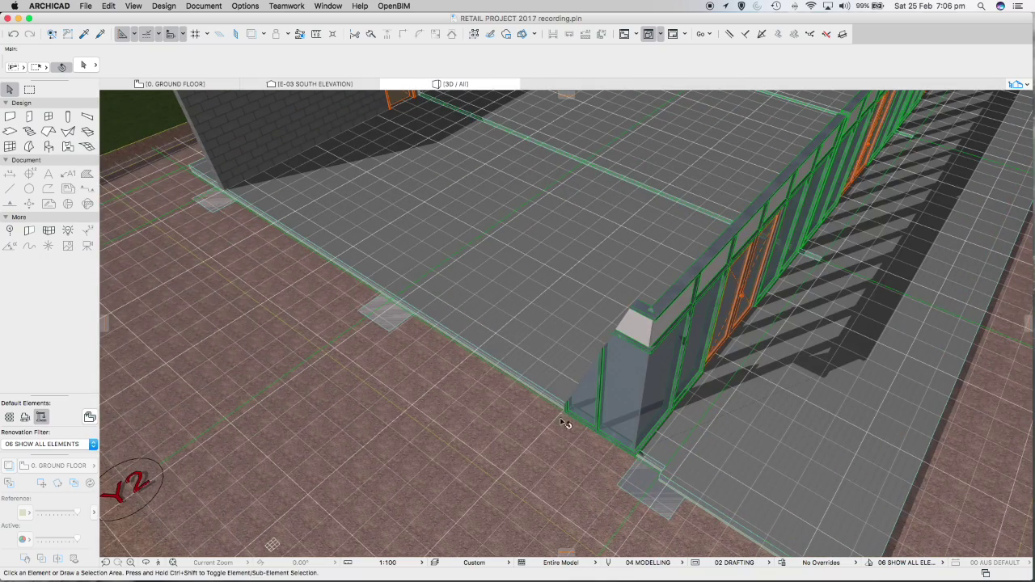
Apply the 000 - SHOW AND UNLOCK ALL layer combination to the 3D model.
click(475, 563)
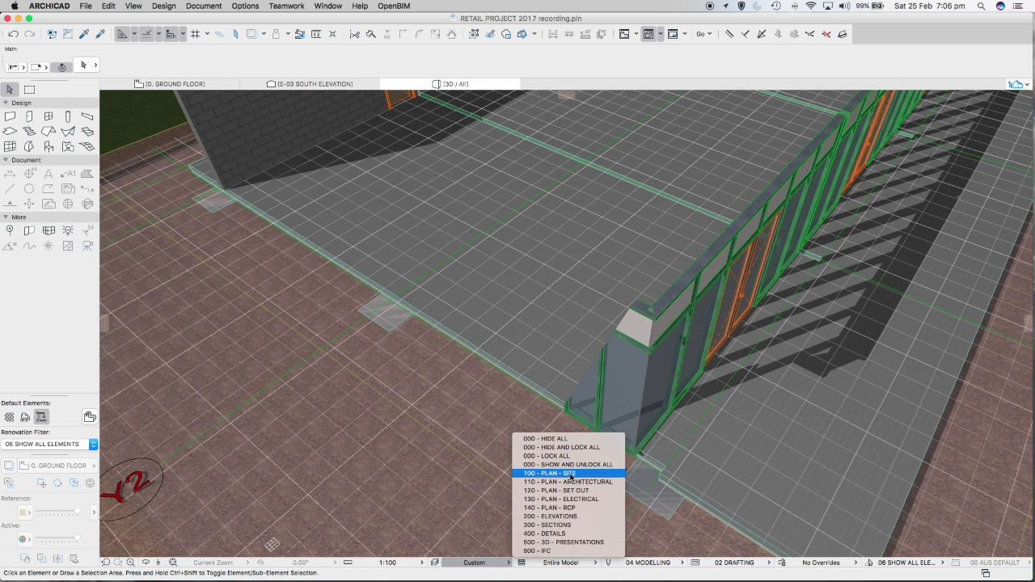
click(519, 464)
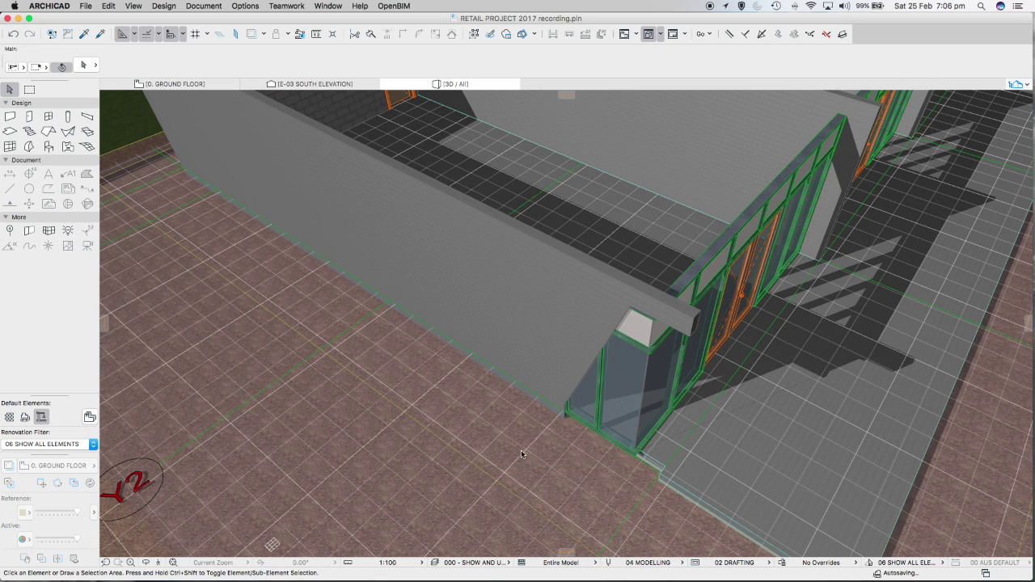
Offset the short notch edge of the first bay's slab back 1800 mm, from beside the shopfront corner to the outer wall's front end.
shift+middle_drag(620, 470, 667, 453)
scroll(678, 458, up, 5)
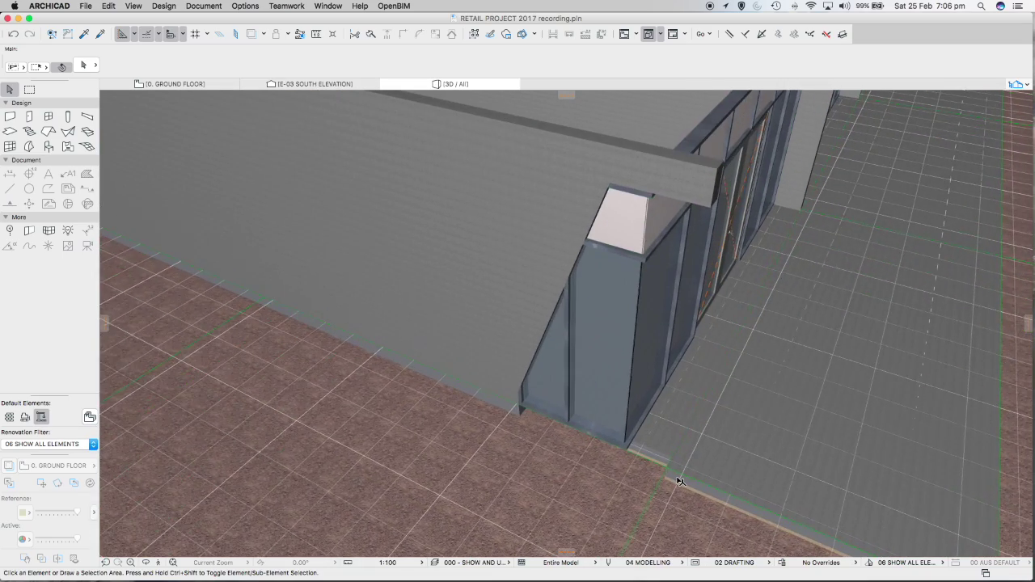
click(675, 456)
scroll(661, 473, up, 3)
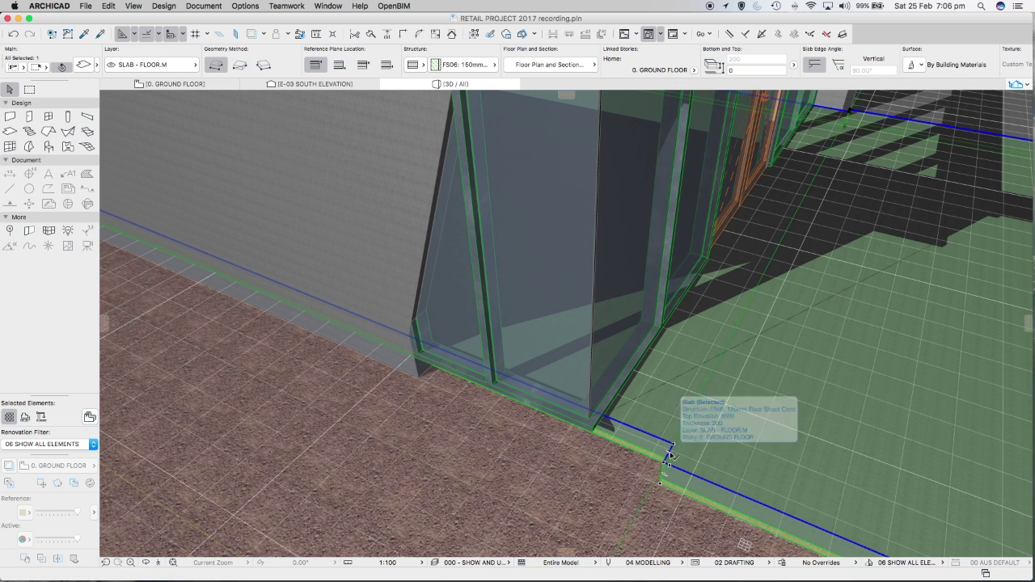
click(670, 450)
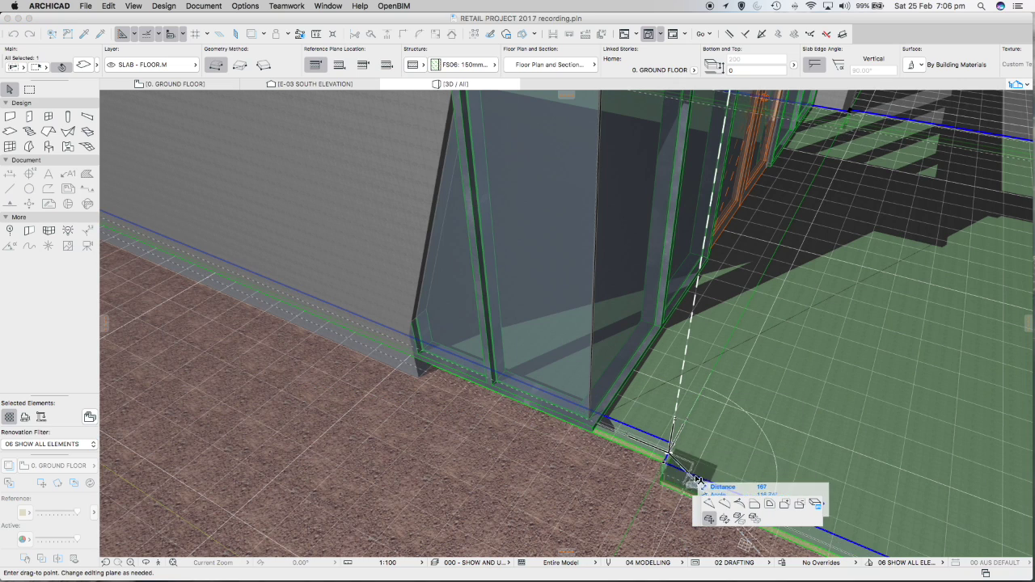
click(756, 503)
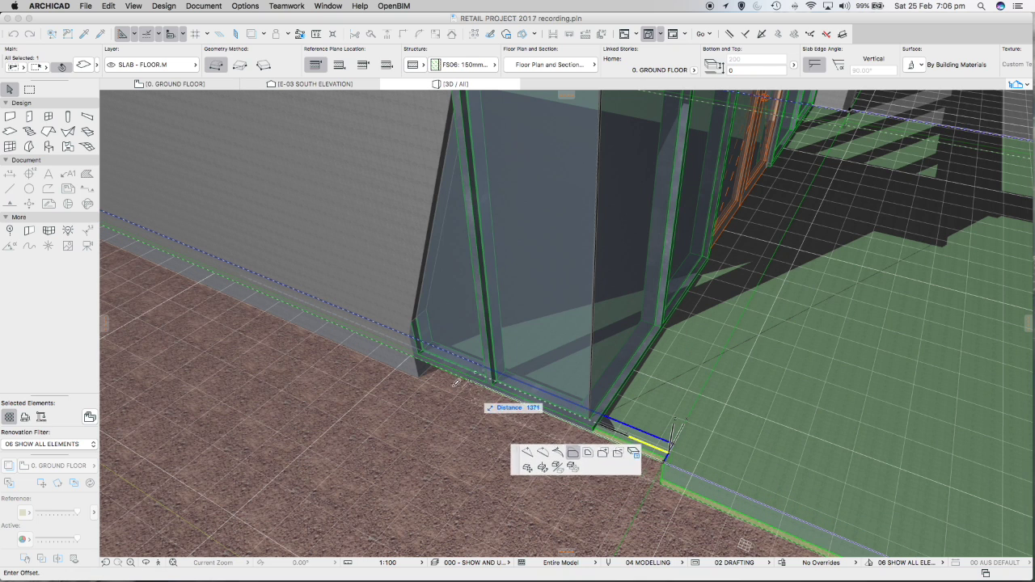
scroll(449, 378, up, 5)
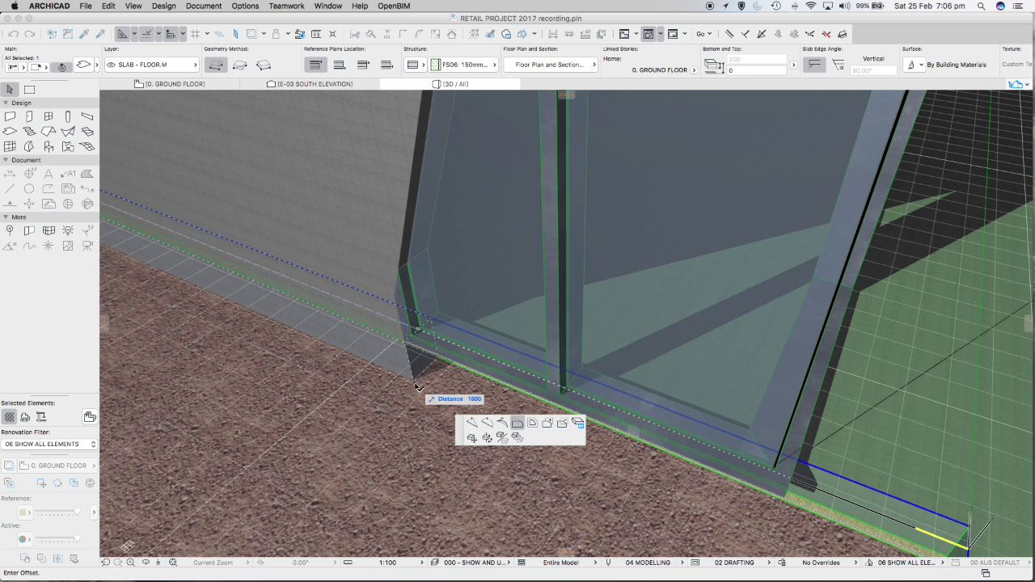
click(424, 386)
Offset the notch edge of the third bay's slab, at the open bay, back to the wall end behind the shopfront's glazed return.
scroll(479, 397, down, 8)
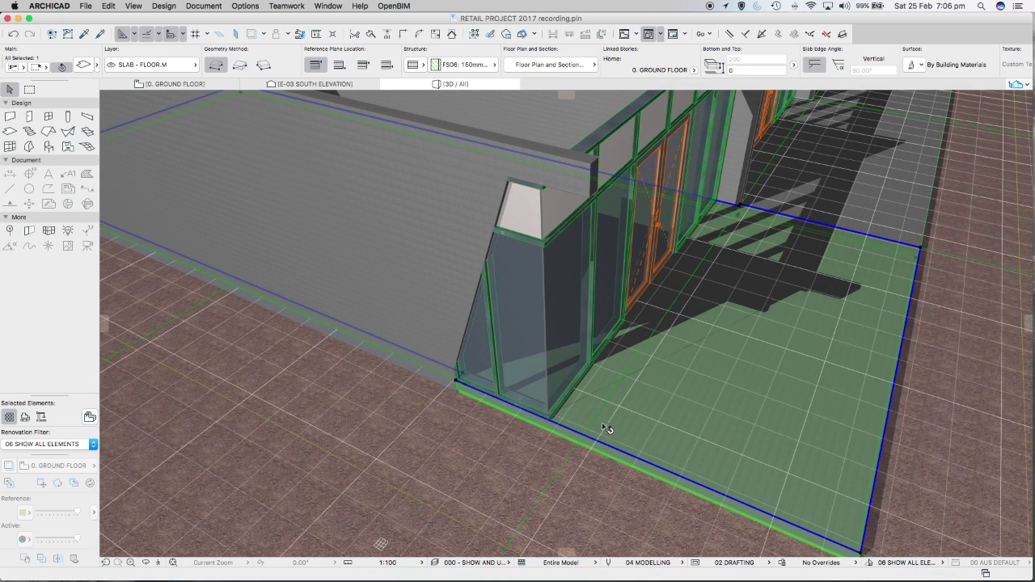
shift+middle_drag(660, 465, 484, 445)
scroll(641, 409, down, 8)
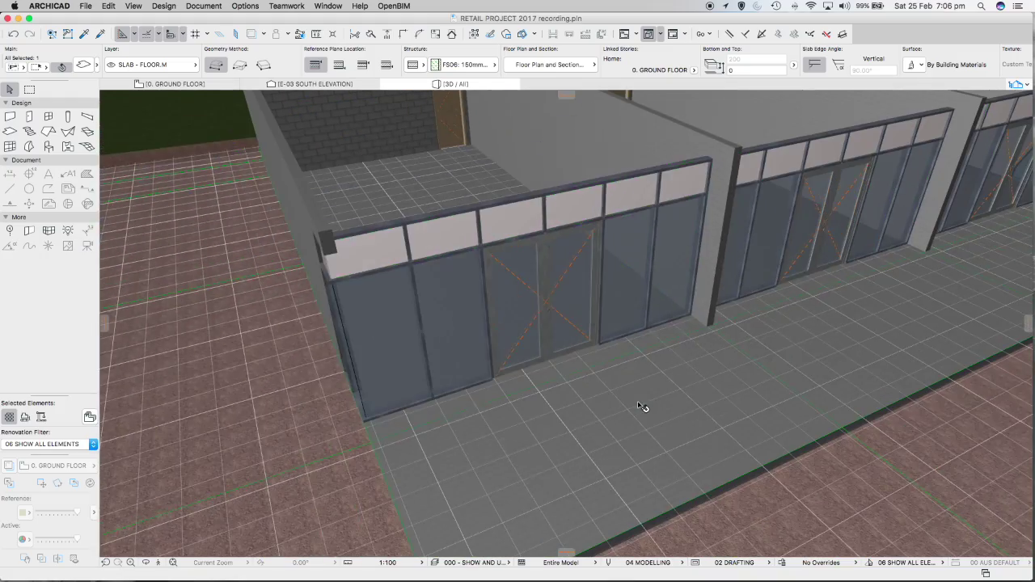
shift+middle_drag(872, 358, 589, 368)
middle_drag(682, 411, 469, 205)
scroll(779, 393, up, 5)
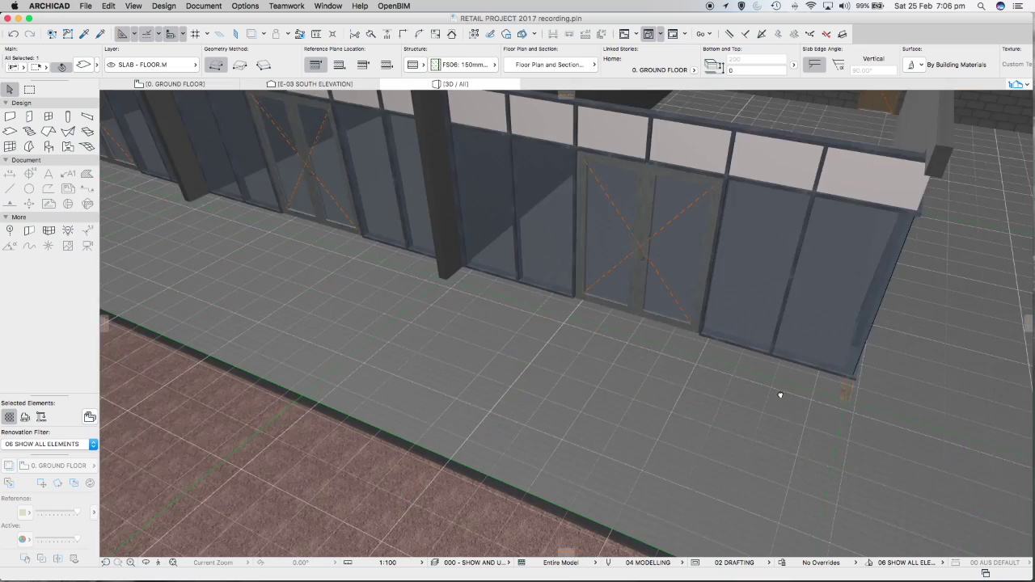
middle_drag(779, 393, 664, 401)
scroll(574, 377, up, 3)
scroll(593, 363, up, 4)
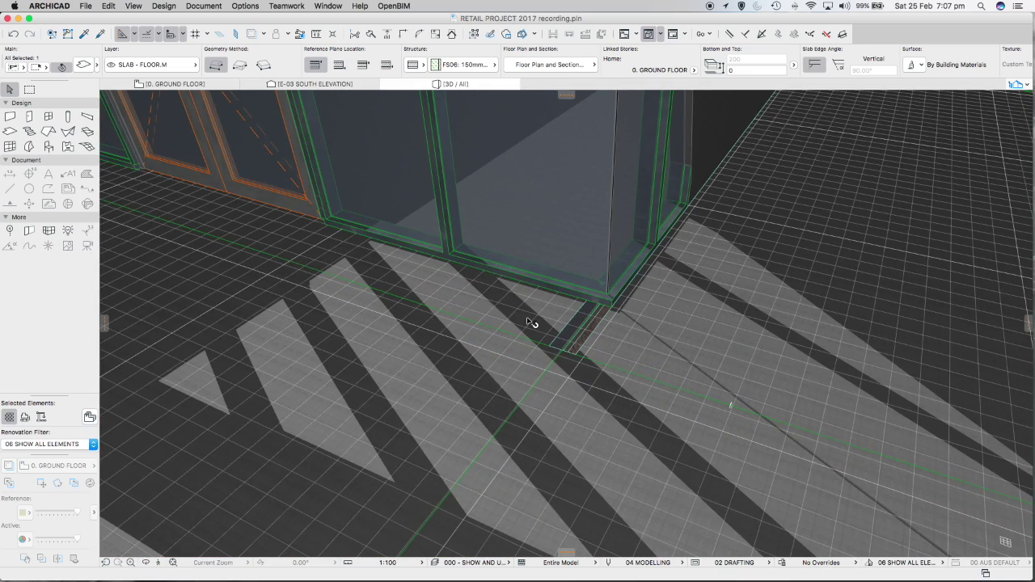
scroll(558, 350, up, 2)
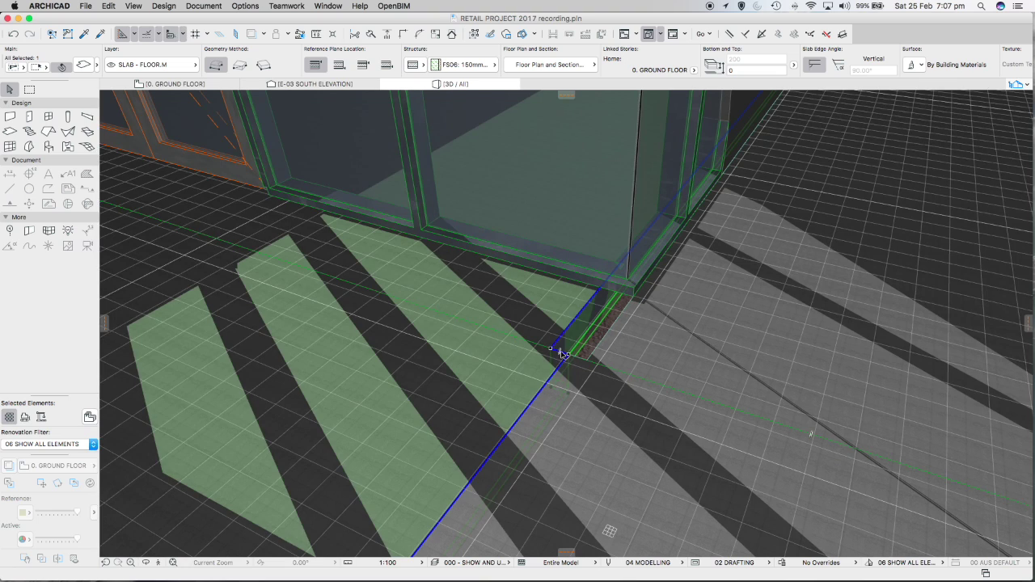
click(562, 354)
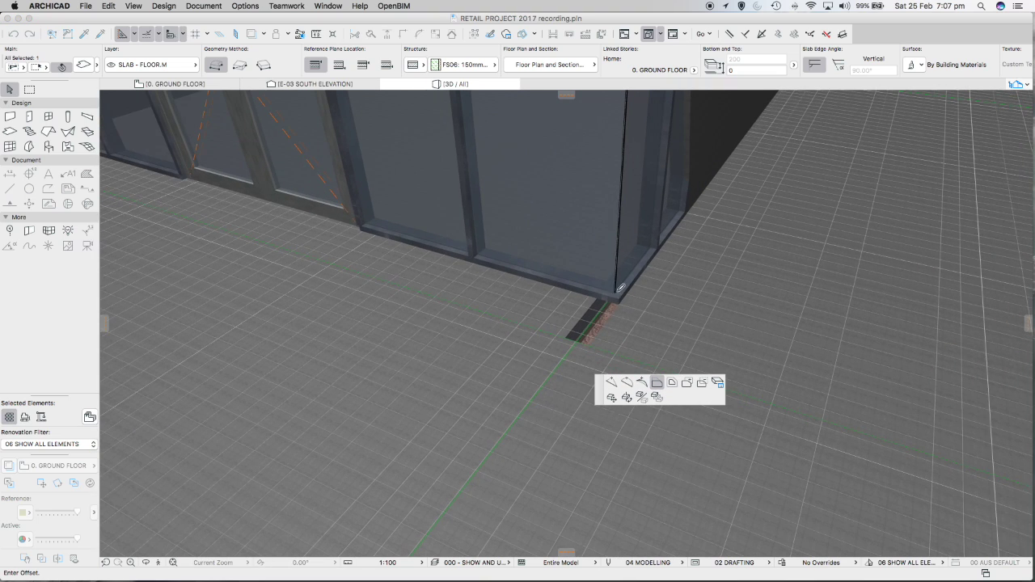
scroll(693, 215, up, 2)
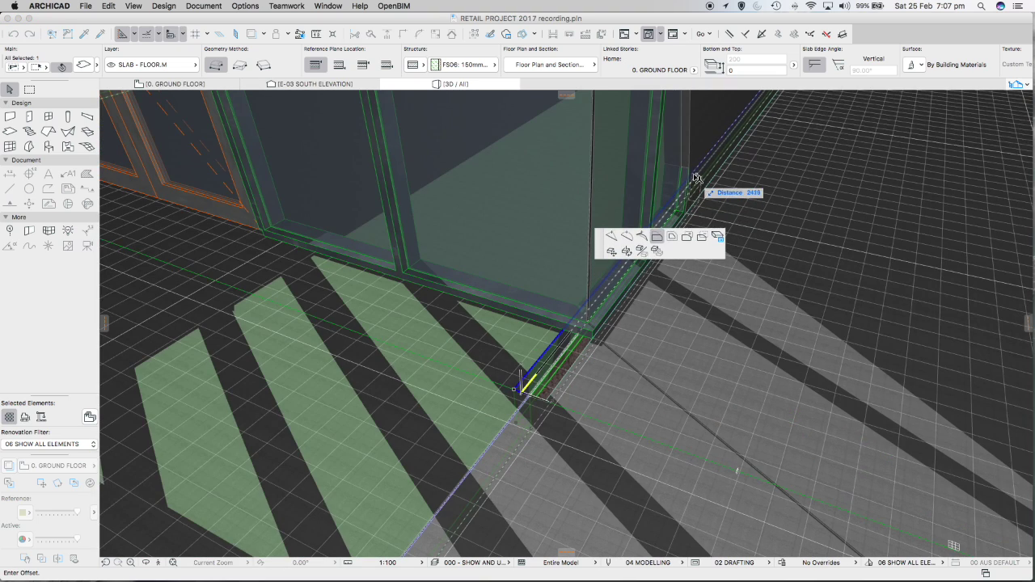
click(689, 172)
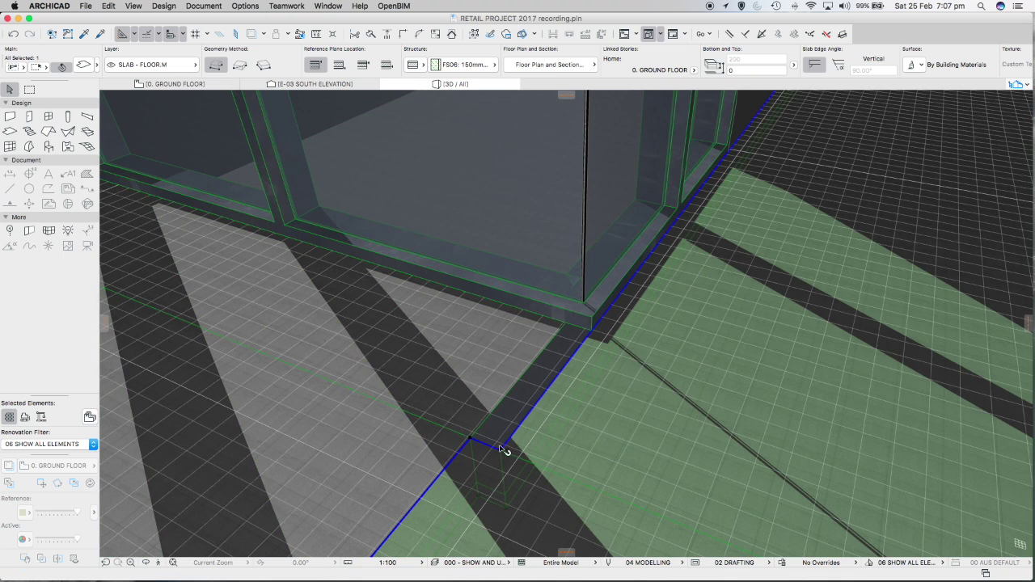
Offset the matching notch edge of the open bay's slab back 1800 mm to the front end of the third bay's wall.
click(486, 444)
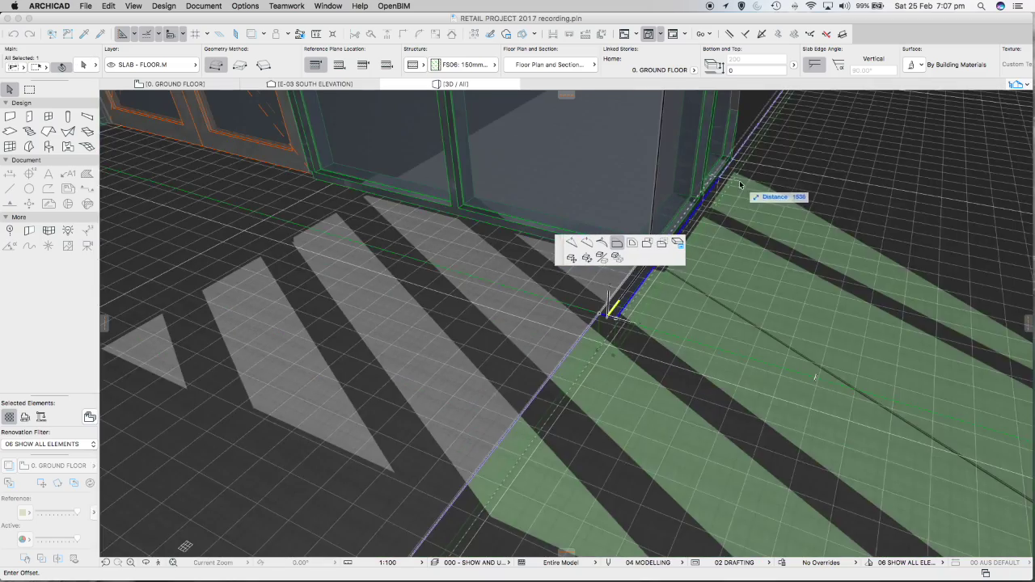
shift+middle_drag(740, 185, 622, 332)
scroll(580, 377, up, 5)
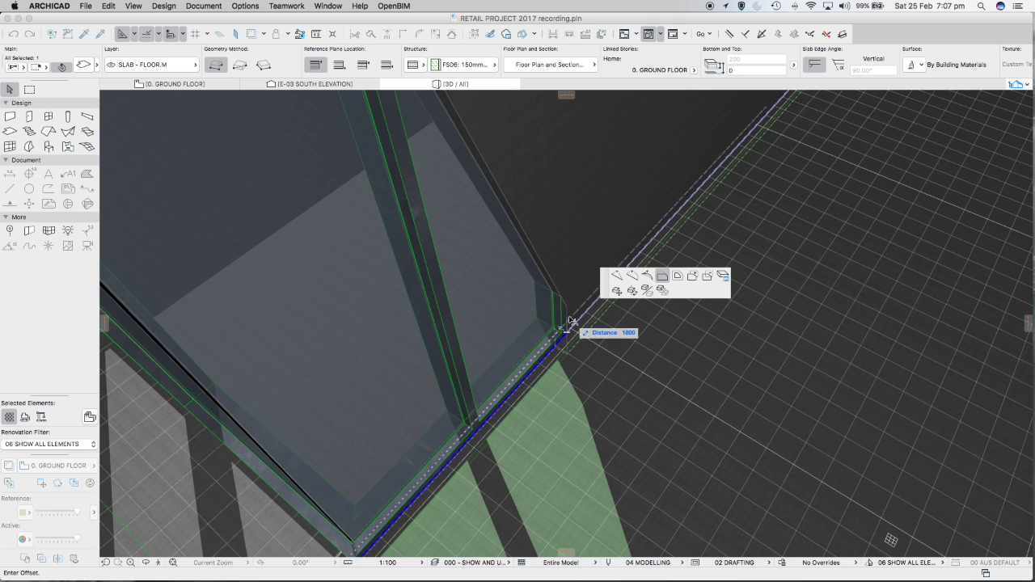
click(569, 310)
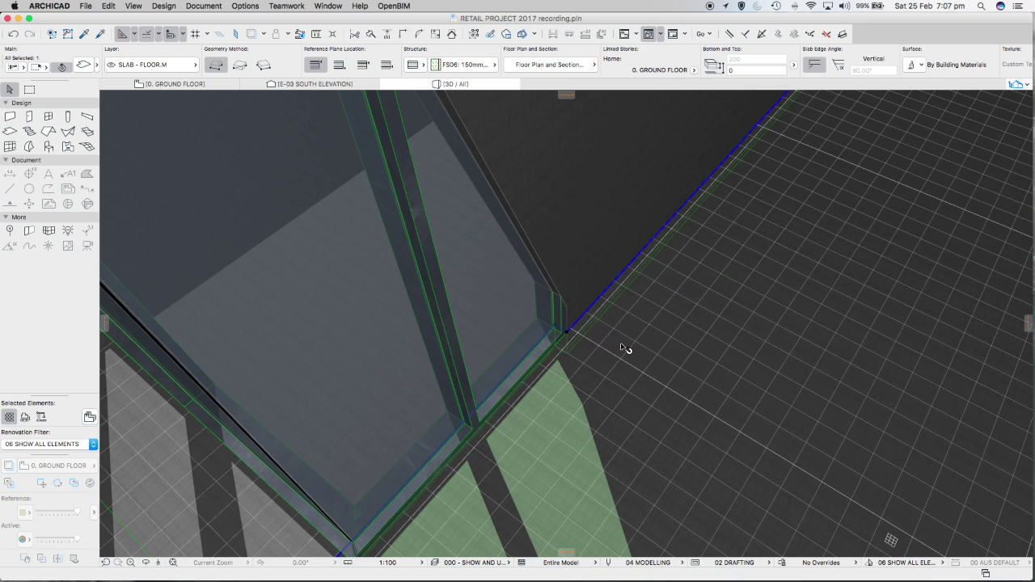
Offset the notch edges of the open bay's slab and the adjoining shop's slab back to the wall end on the open bay's opposite side.
scroll(625, 349, down, 10)
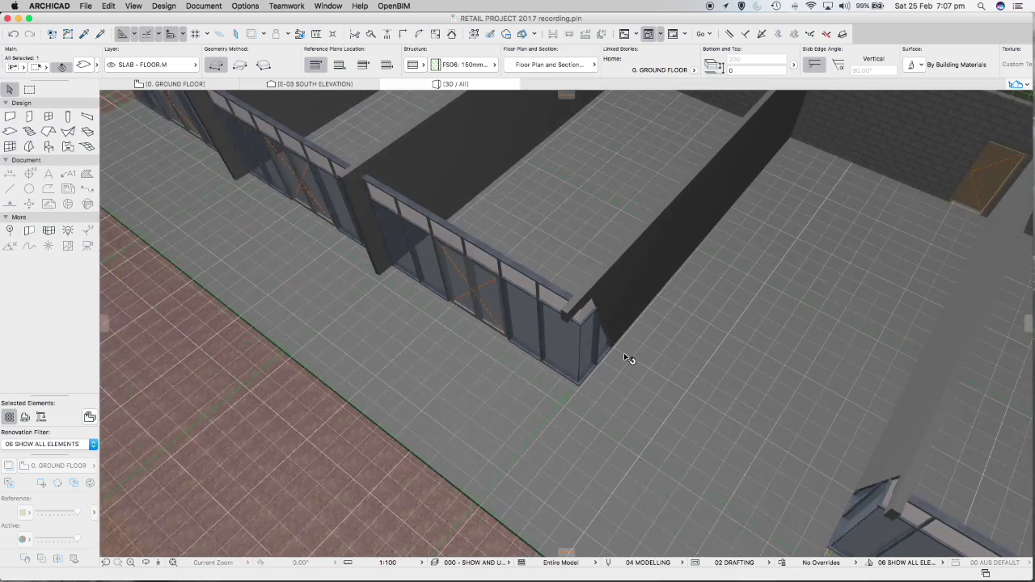
shift+middle_drag(624, 353, 704, 322)
scroll(705, 323, up, 10)
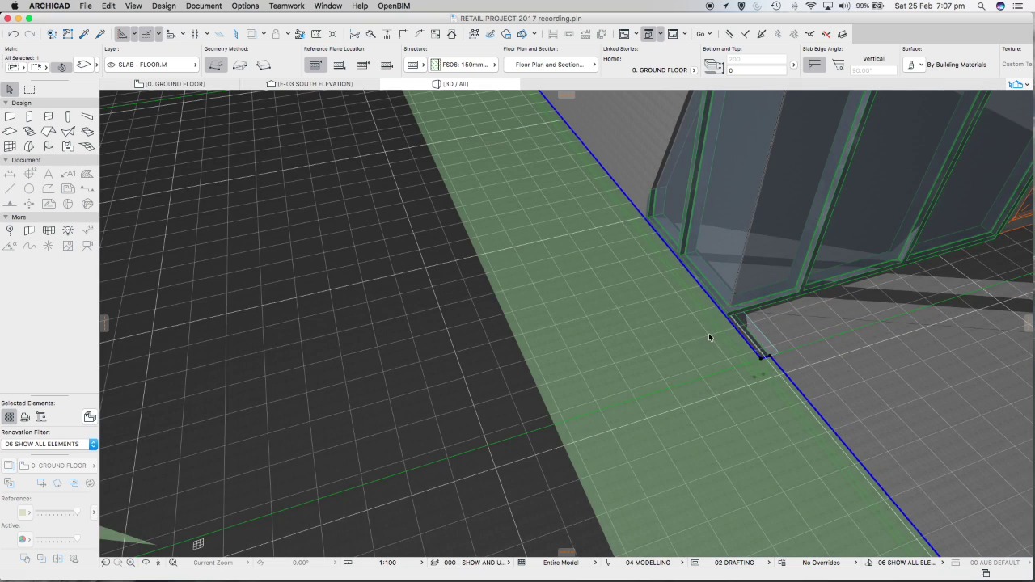
click(709, 333)
mouse_move(763, 369)
shift+middle_down()
mouse_move(752, 360)
mouse_move(765, 364)
shift+middle_up()
click(764, 363)
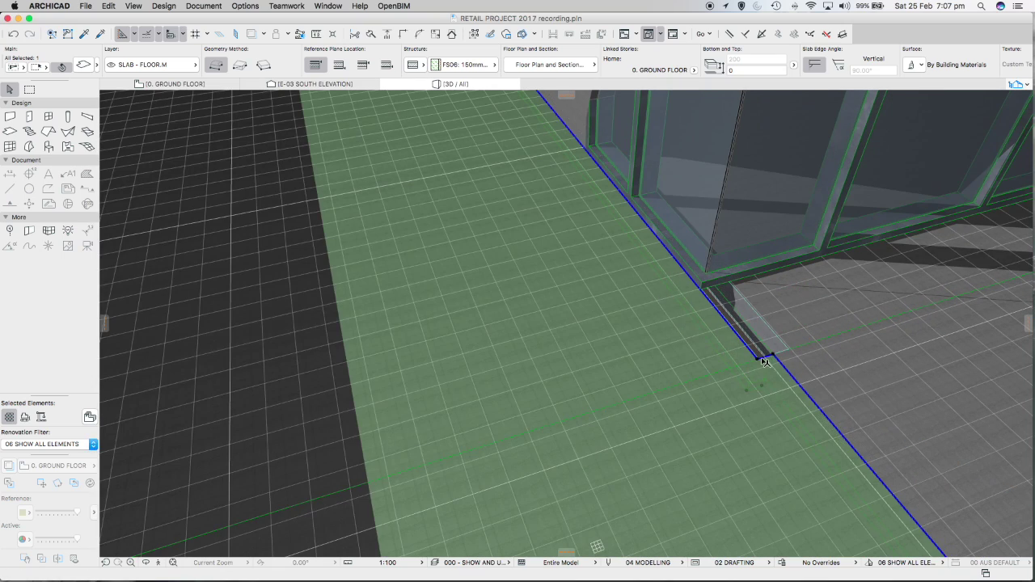
key(Escape)
click(760, 359)
click(763, 359)
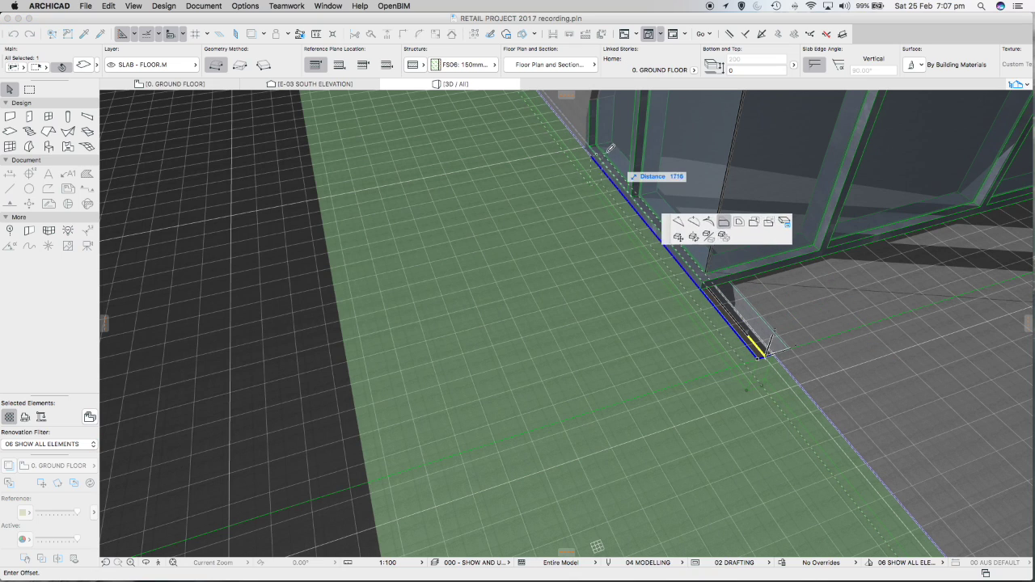
key(Escape)
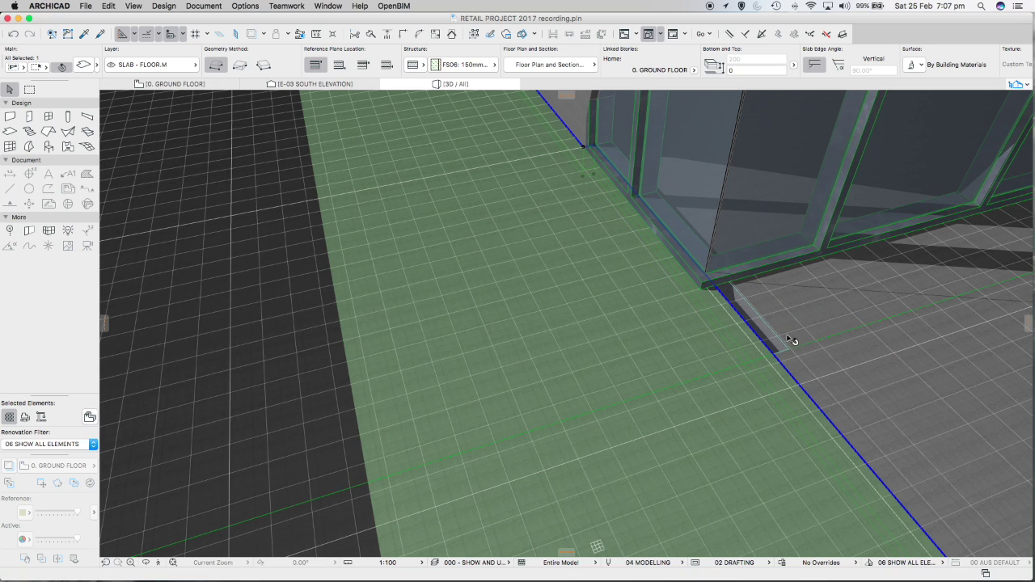
click(791, 318)
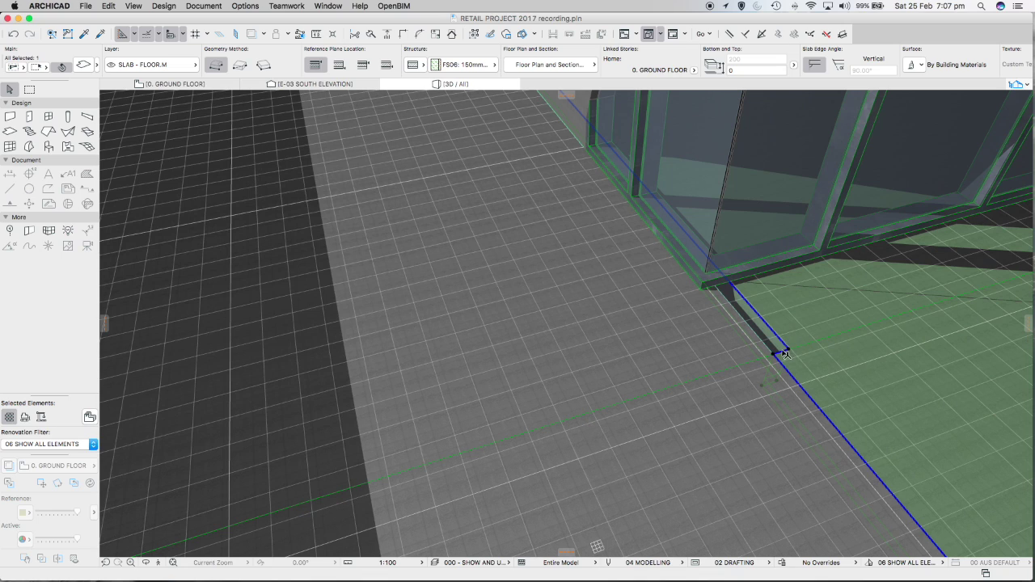
click(782, 350)
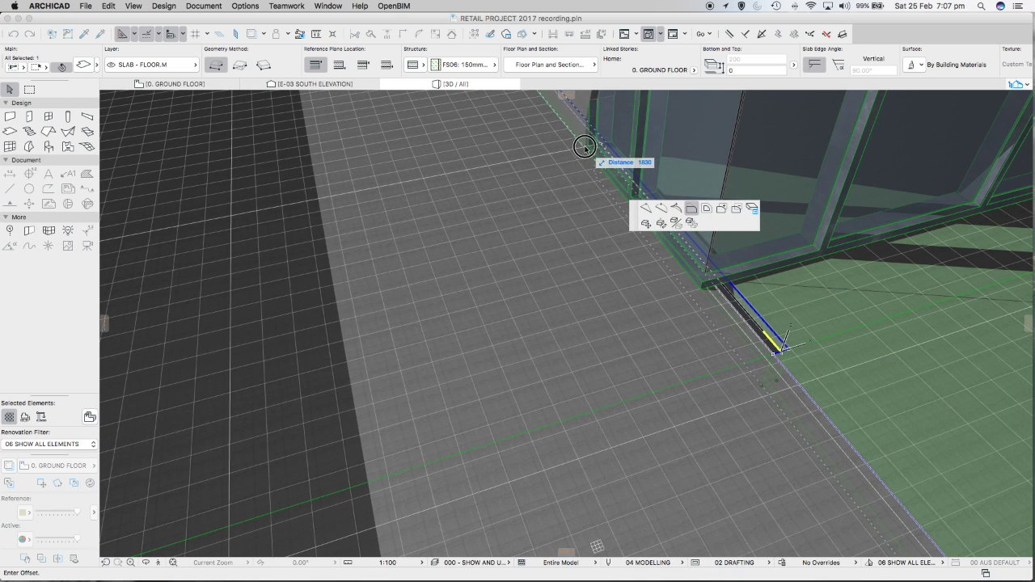
Offset the notch edge of the end bay's slab near grid X6 back to the outer wall's front end and deselect the slab.
scroll(663, 247, down, 10)
scroll(671, 255, down, 5)
shift+middle_drag(799, 243, 453, 232)
scroll(743, 252, down, 2)
shift+middle_drag(742, 252, 582, 249)
scroll(719, 239, up, 2)
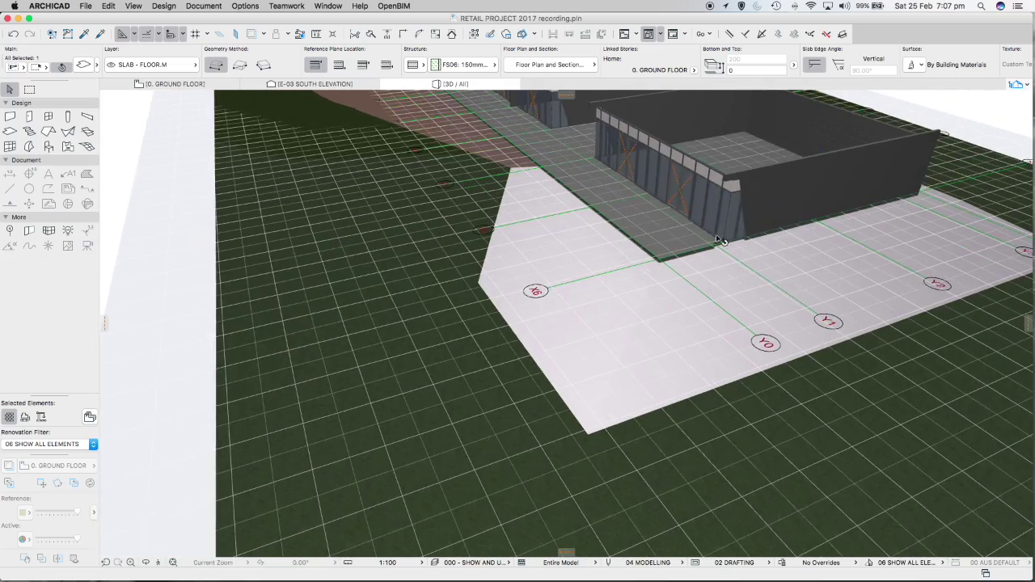
scroll(718, 240, up, 6)
shift+middle_drag(717, 287, 696, 330)
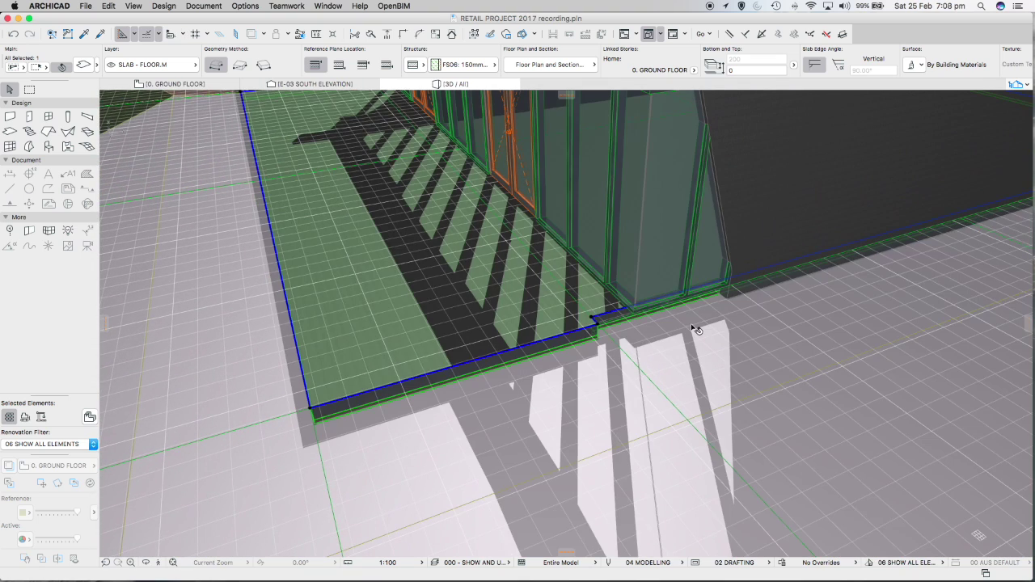
click(555, 313)
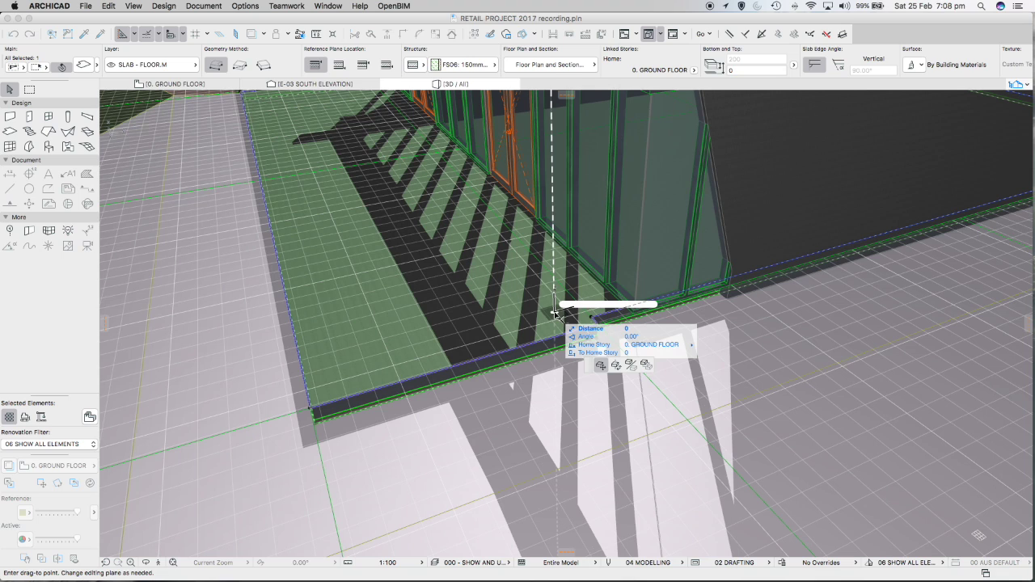
click(558, 315)
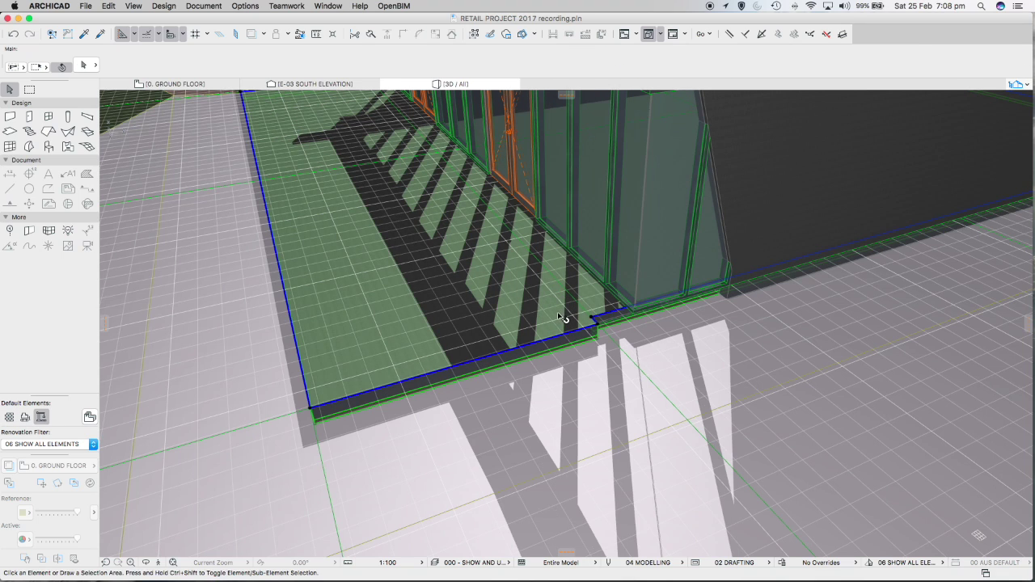
scroll(598, 327, up, 2)
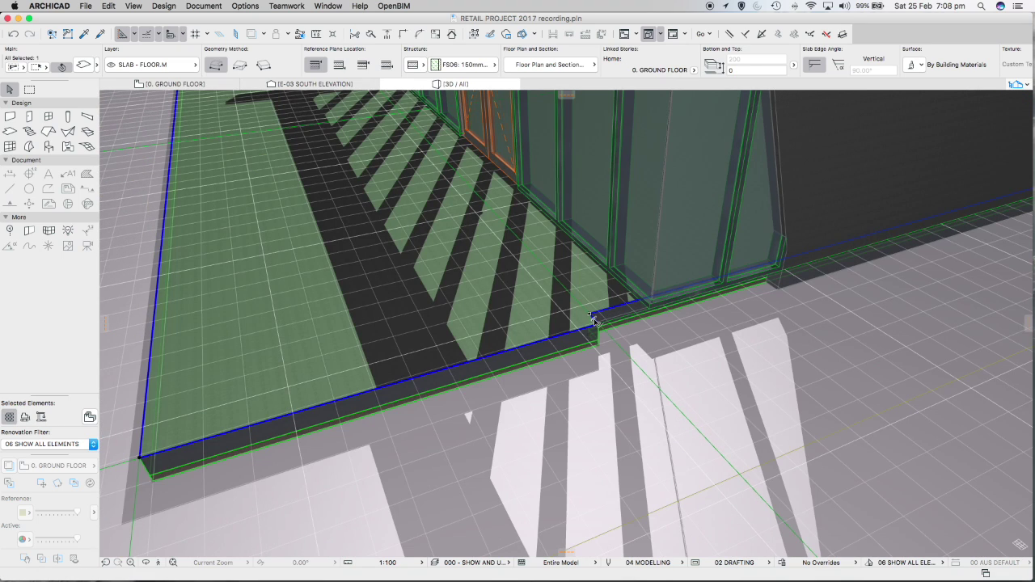
scroll(594, 321, up, 2)
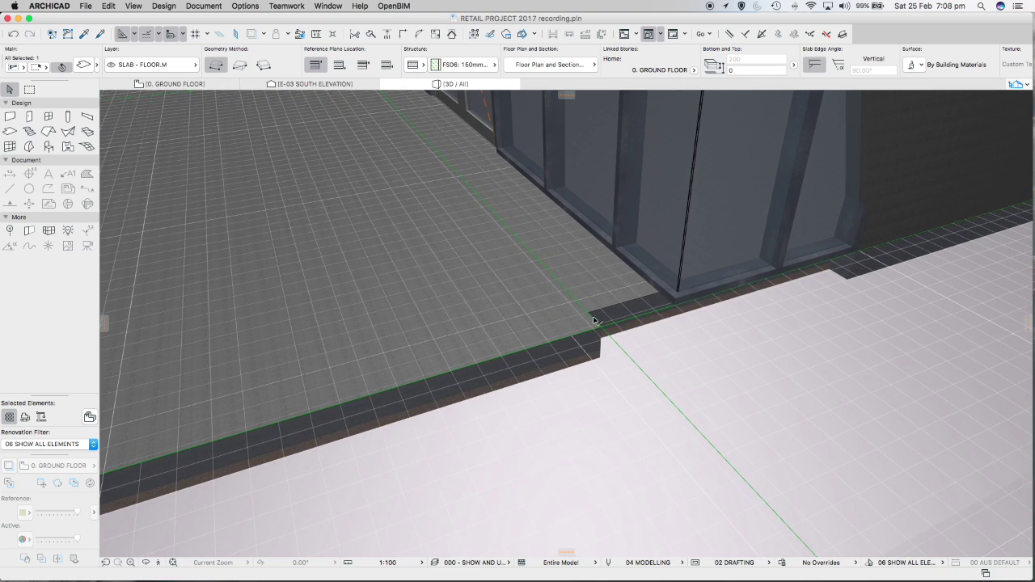
click(595, 322)
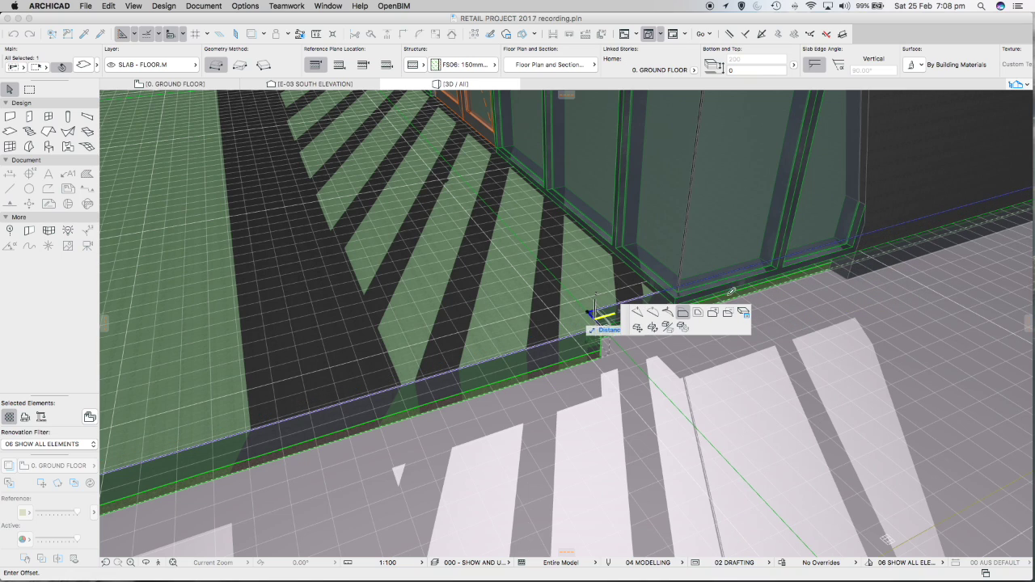
click(847, 281)
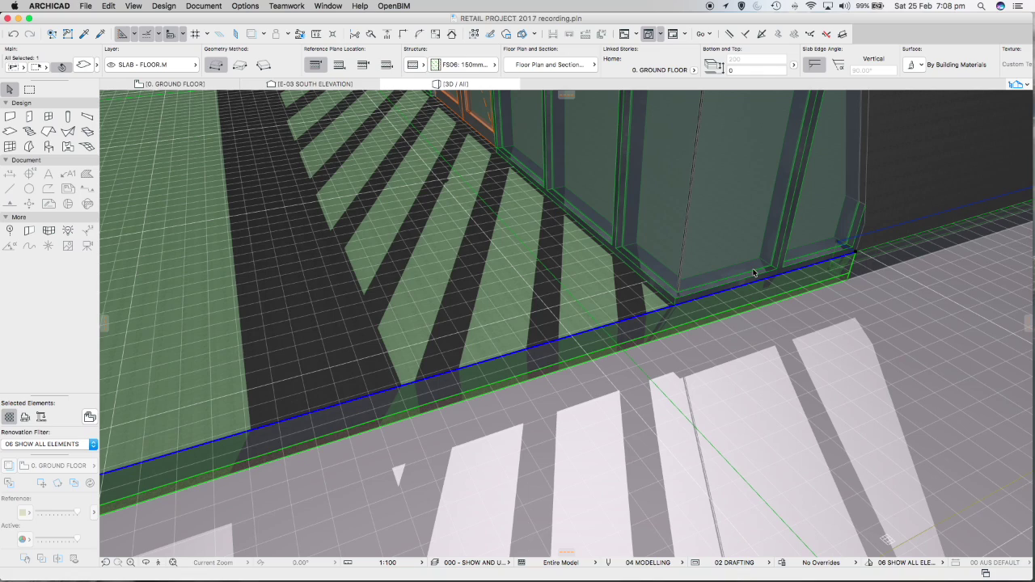
key(Escape)
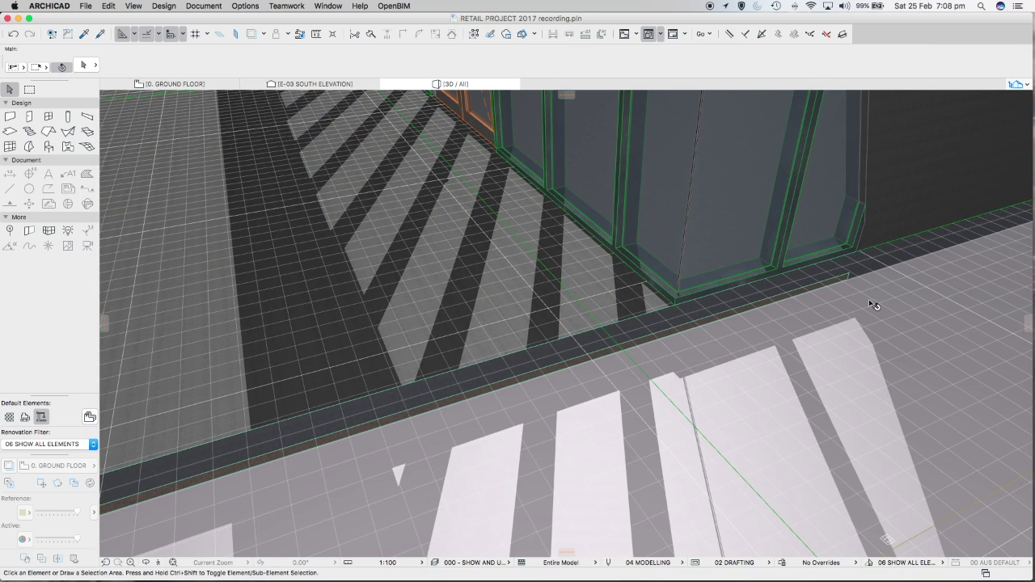
scroll(872, 300, down, 5)
scroll(873, 305, down, 10)
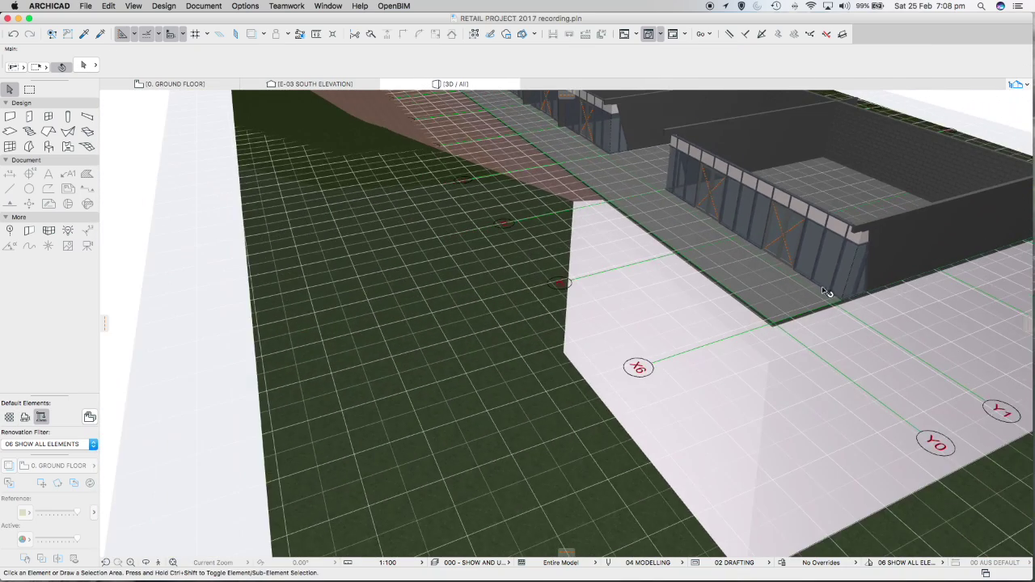
scroll(824, 283, down, 5)
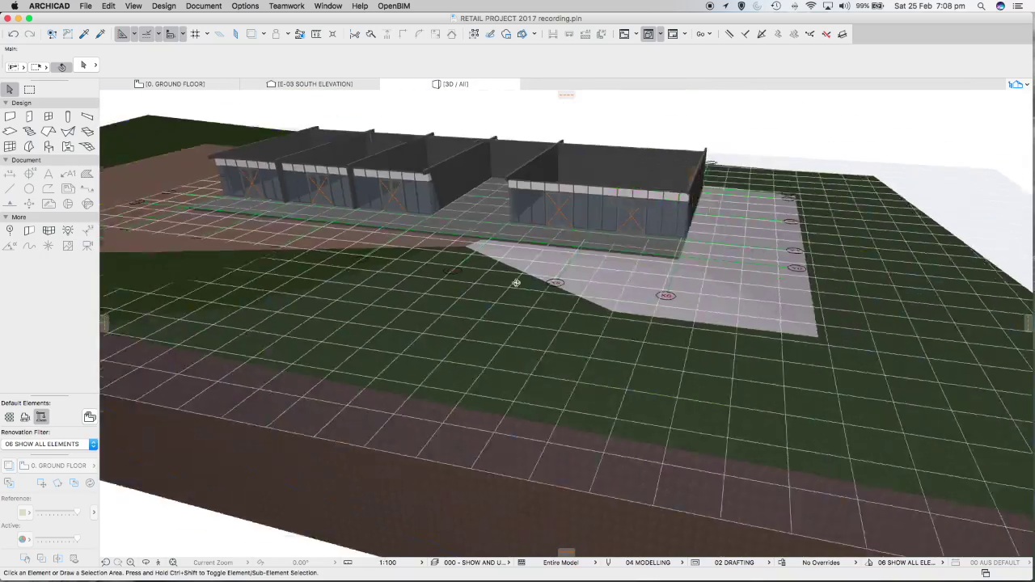